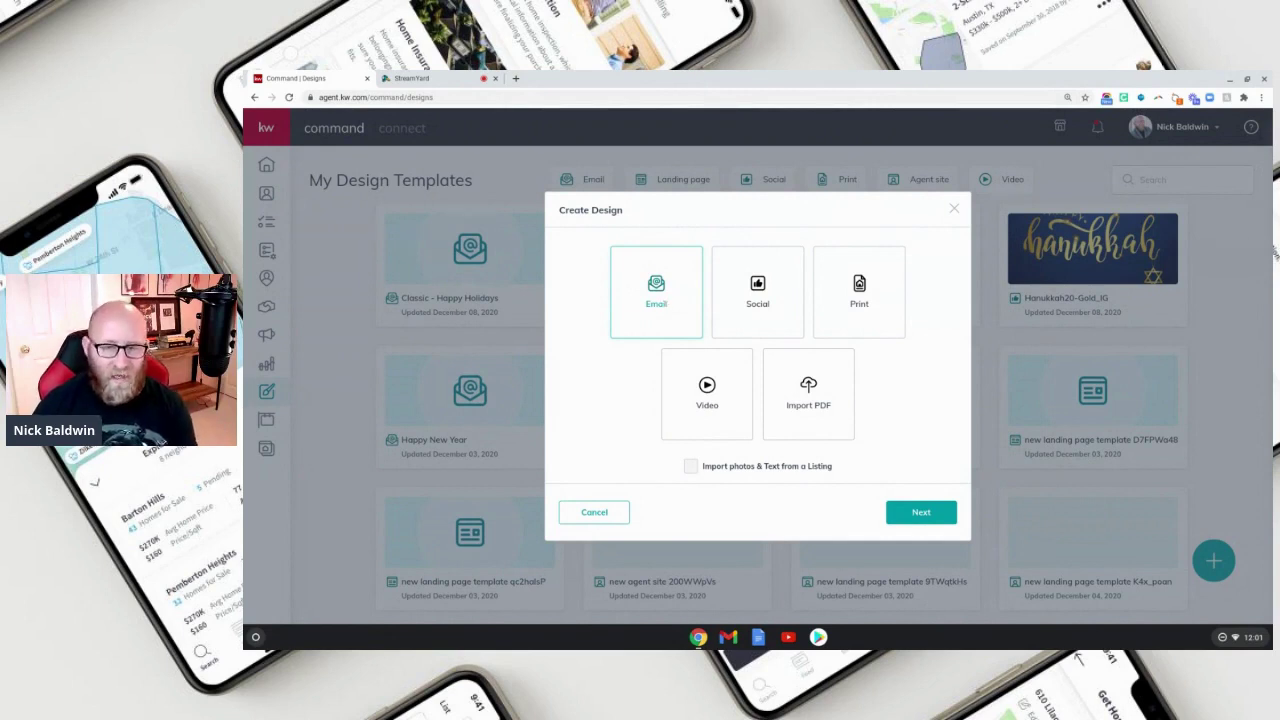
Move on to template selection and load every KWRI email template, up to Classic - Happy Holidays.
click(940, 513)
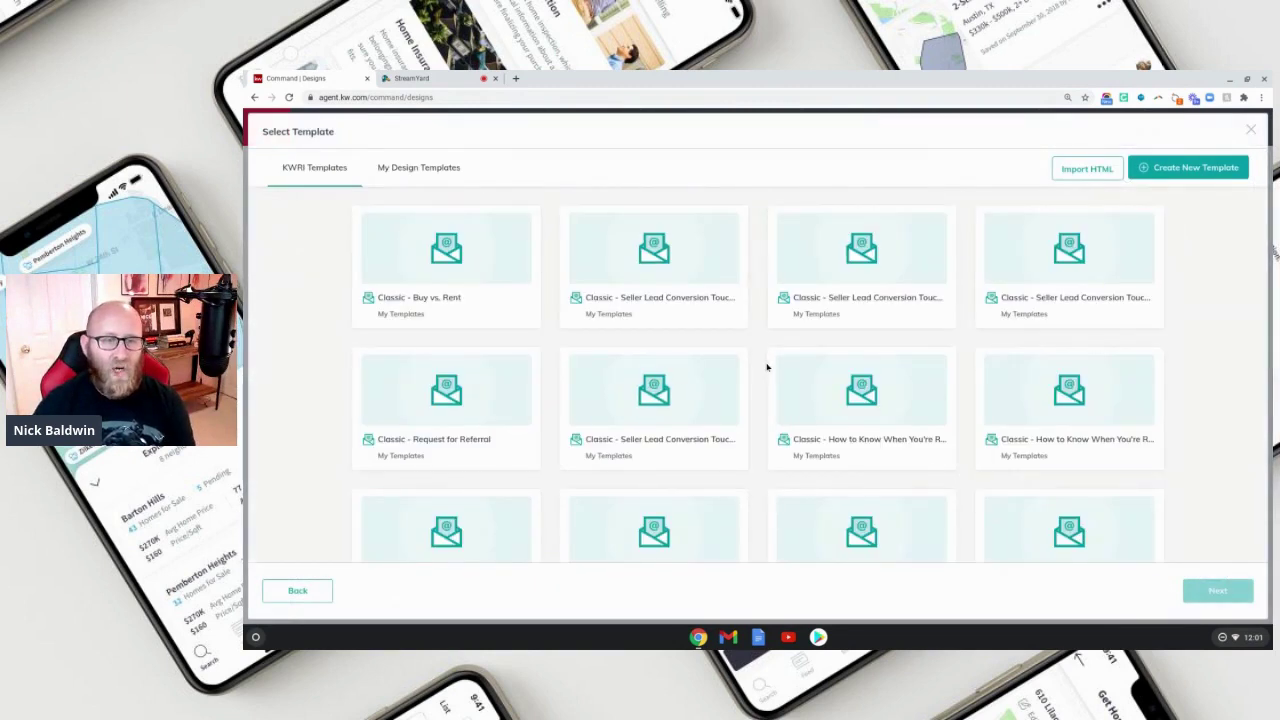
scroll(770, 370, down, 3)
scroll(773, 373, down, 2)
click(766, 528)
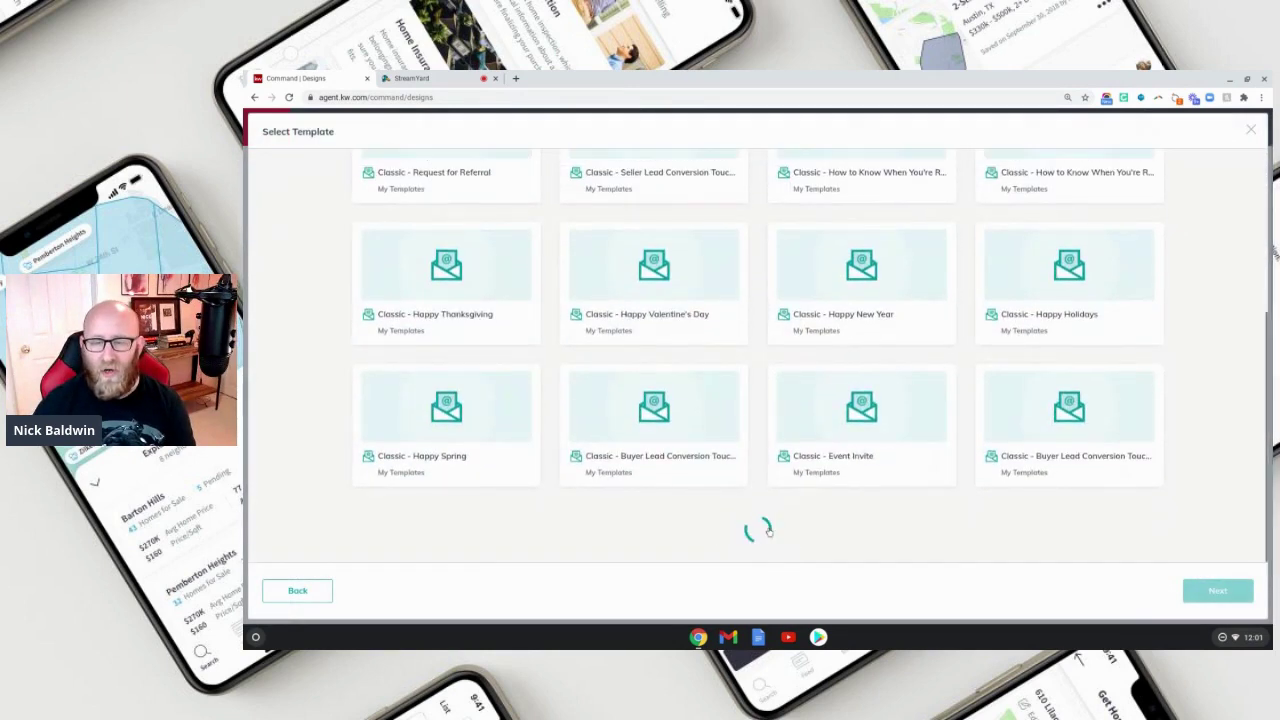
scroll(757, 450, down, 5)
click(757, 531)
scroll(771, 451, down, 5)
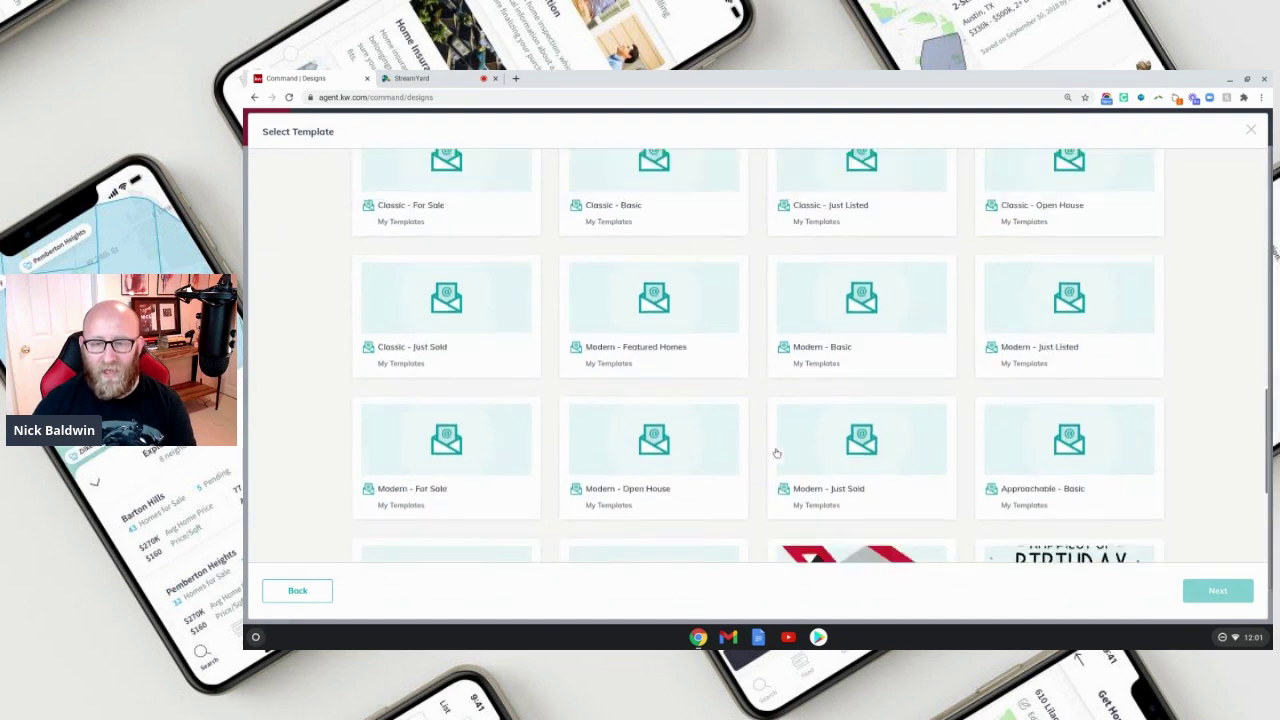
scroll(775, 450, up, 15)
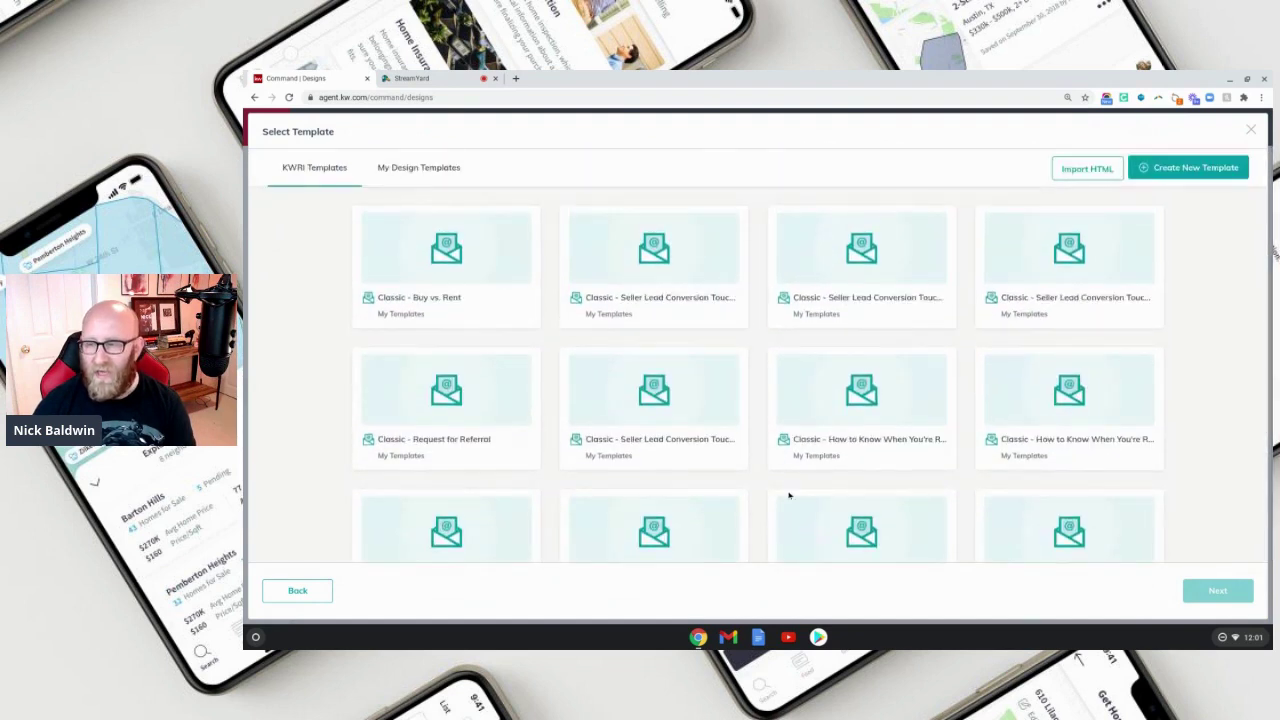
scroll(789, 494, down, 1)
scroll(844, 496, down, 1)
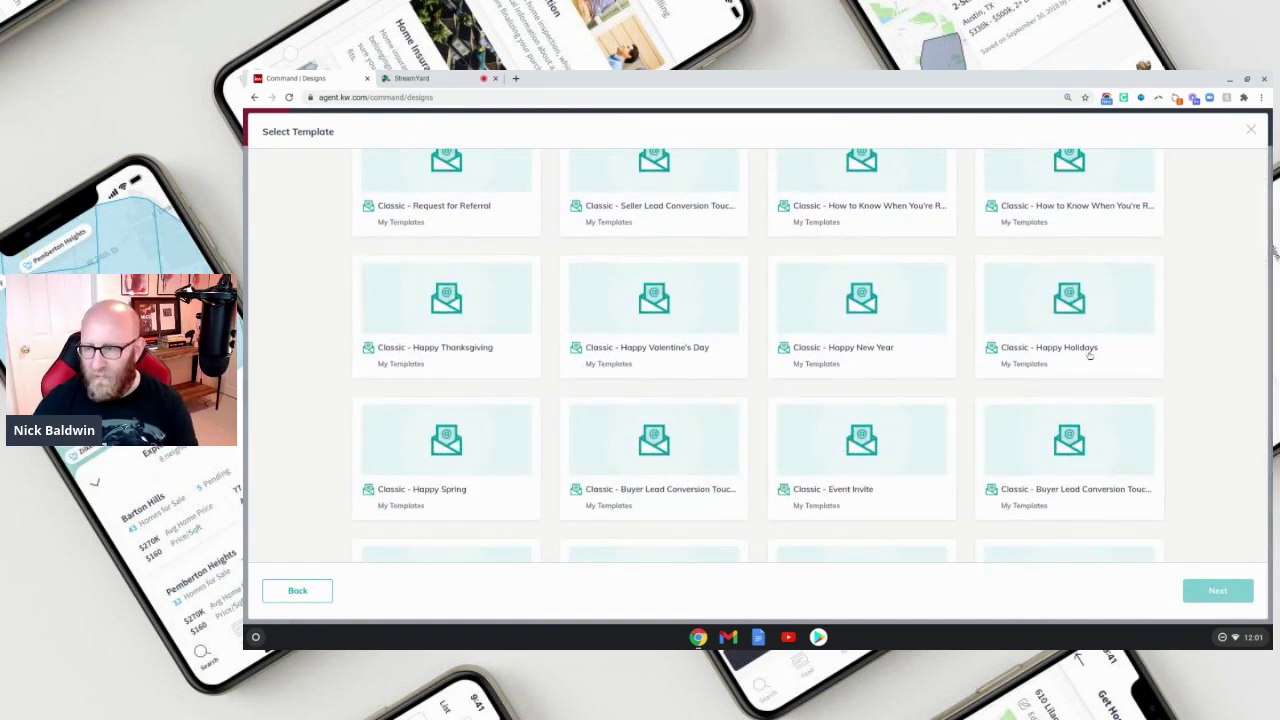
Open Classic - Happy Holidays in the email editor and read through its snow-globe holiday letter.
double_click(1080, 337)
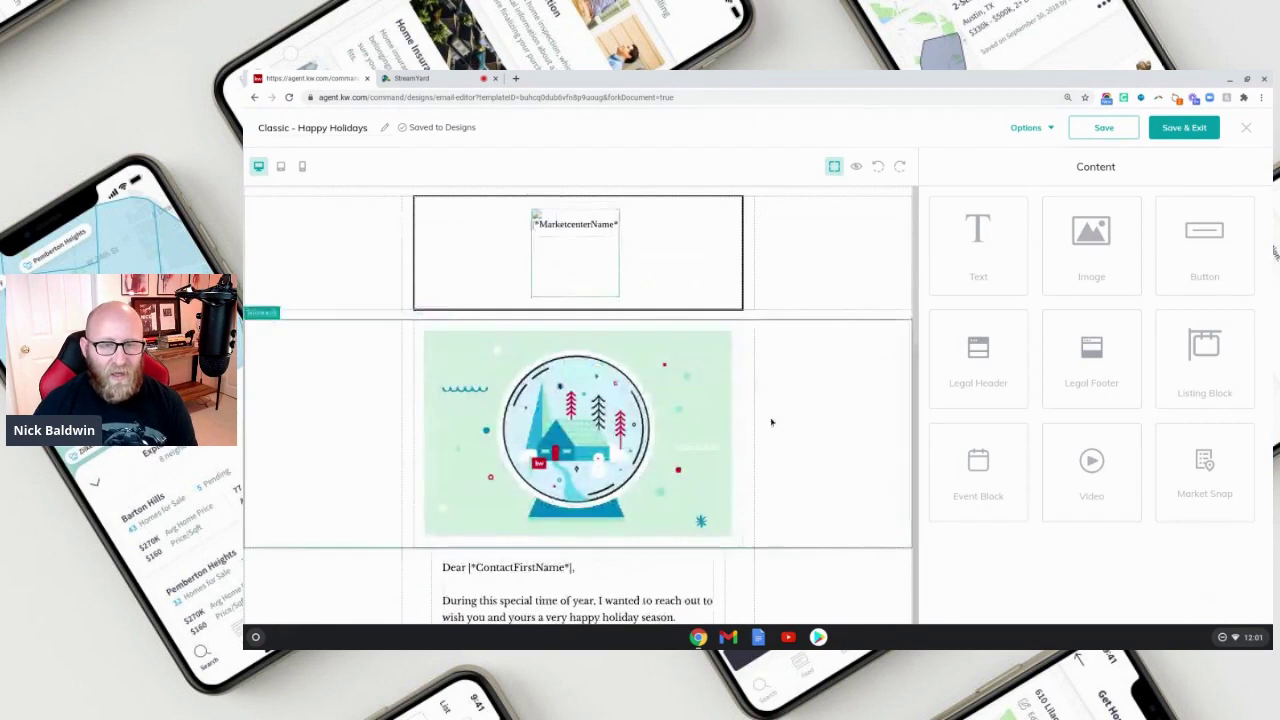
scroll(771, 422, down, 2)
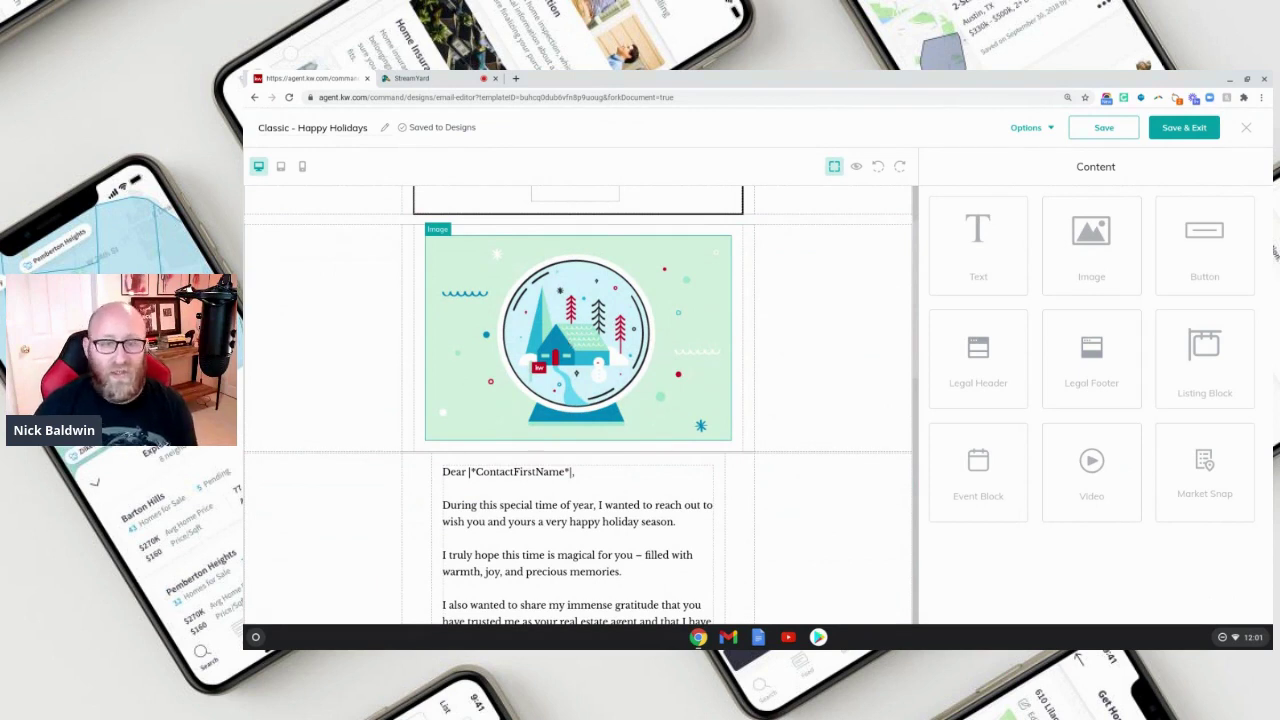
scroll(668, 405, down, 5)
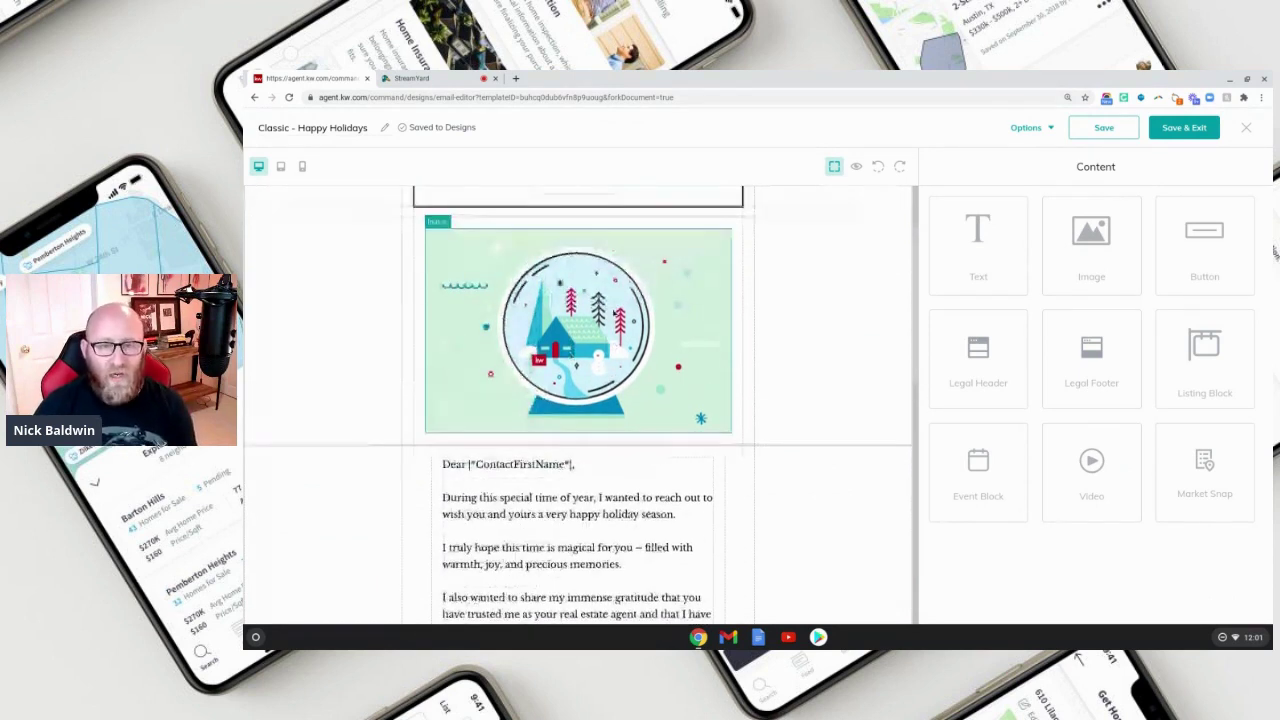
scroll(668, 405, down, 1)
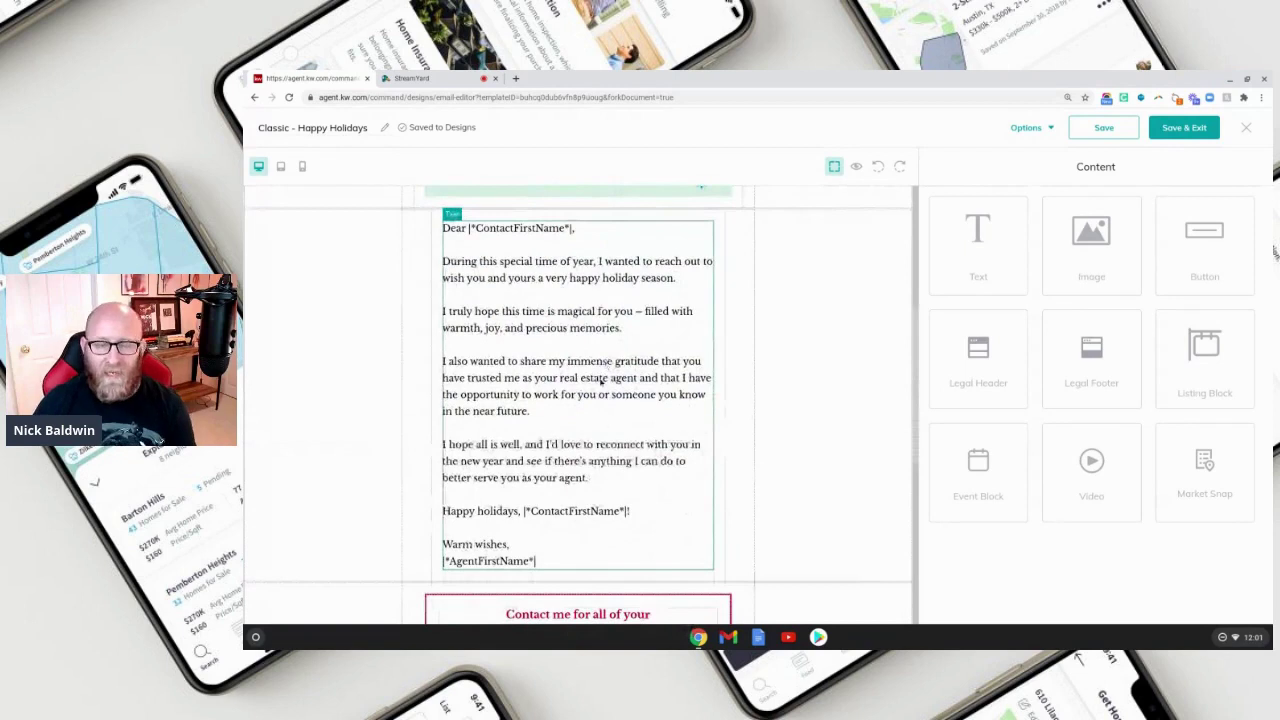
scroll(602, 421, down, 3)
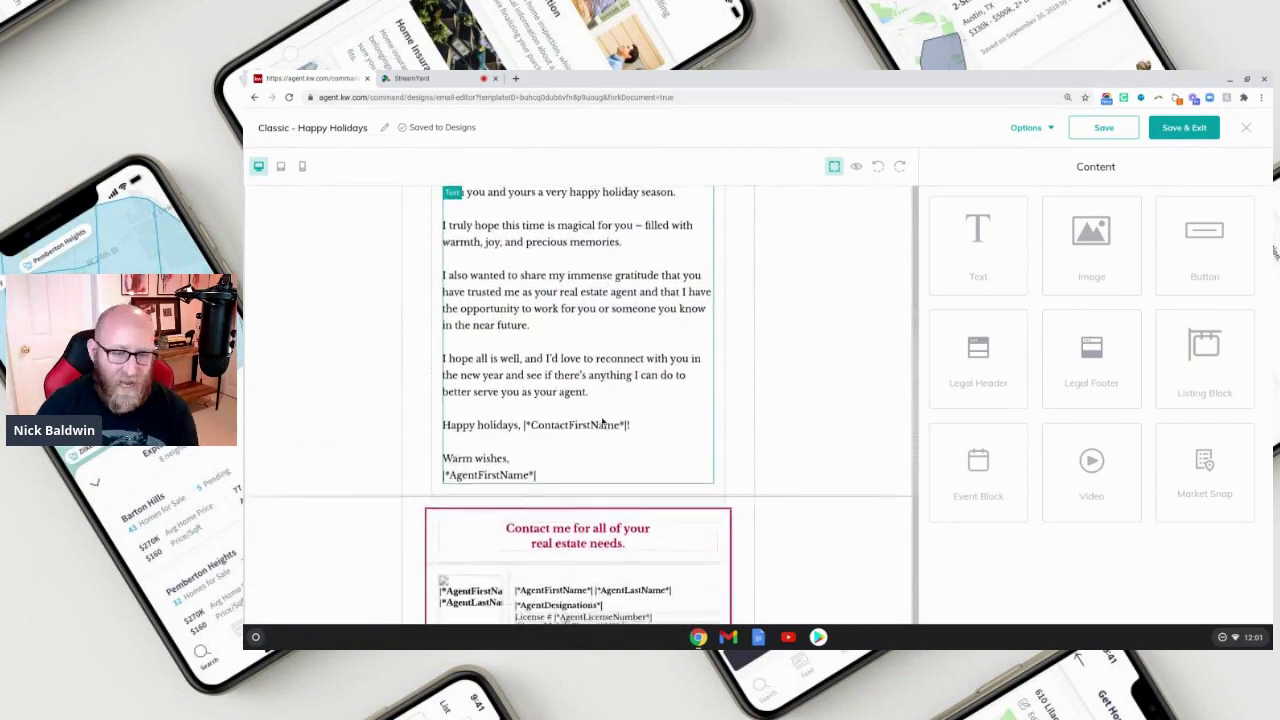
scroll(602, 421, down, 4)
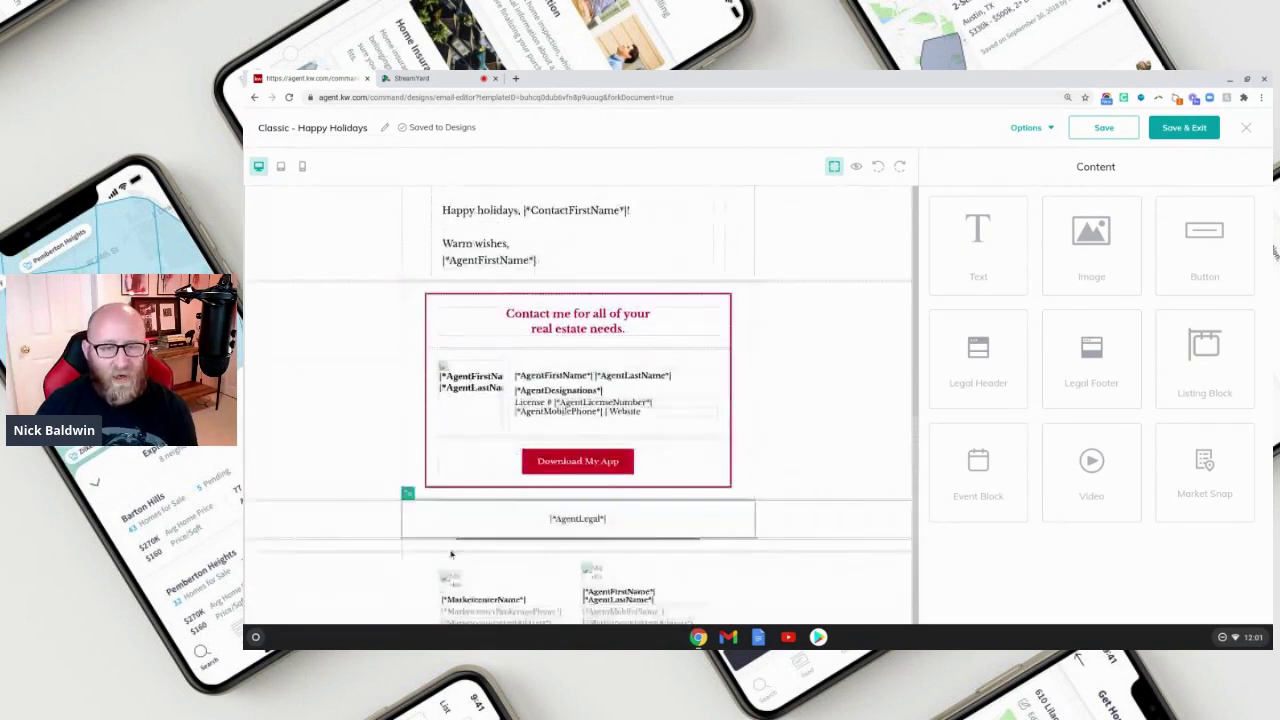
scroll(611, 452, up, 3)
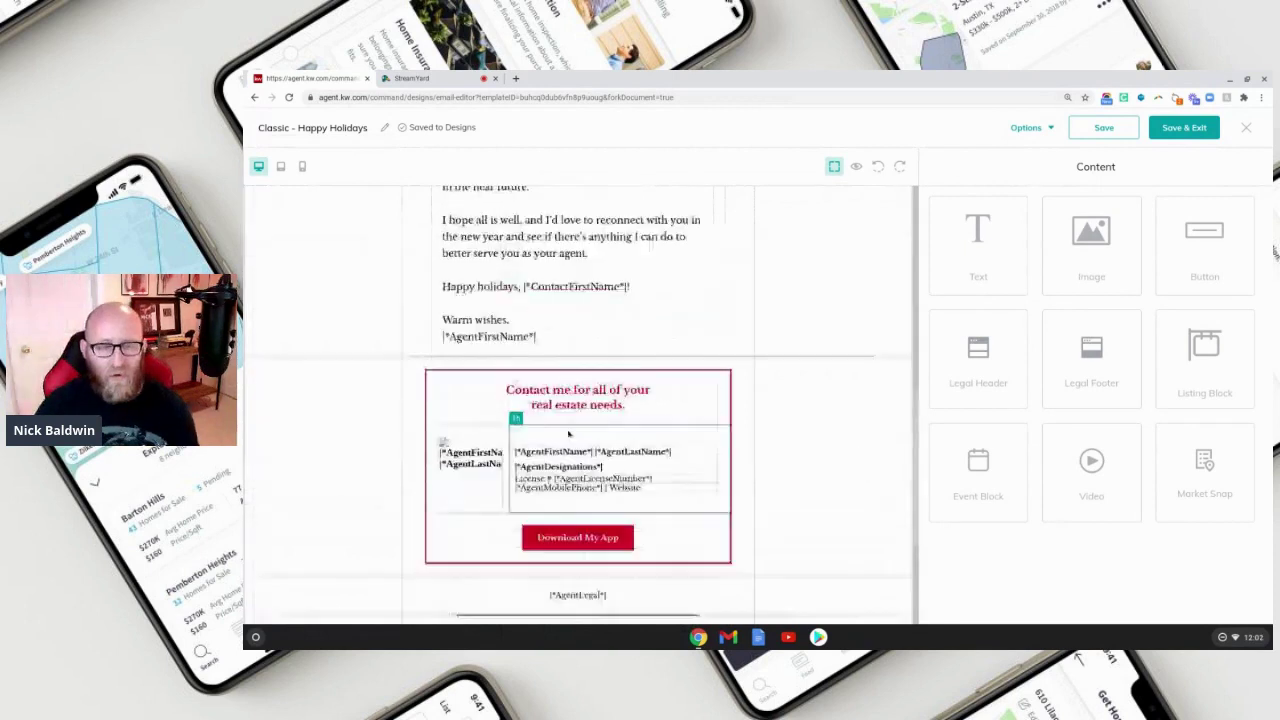
scroll(611, 452, up, 10)
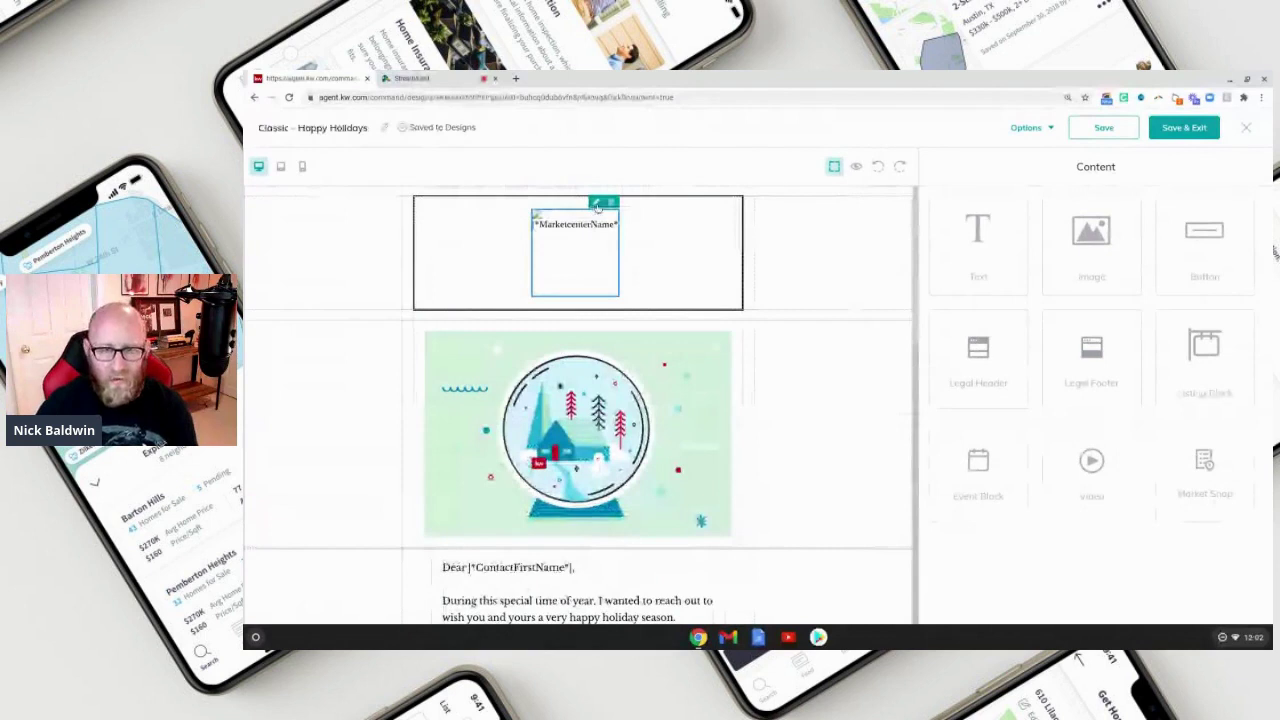
Replace the *MarketcenterName* header placeholder with the red KW logo from My Images.
click(596, 204)
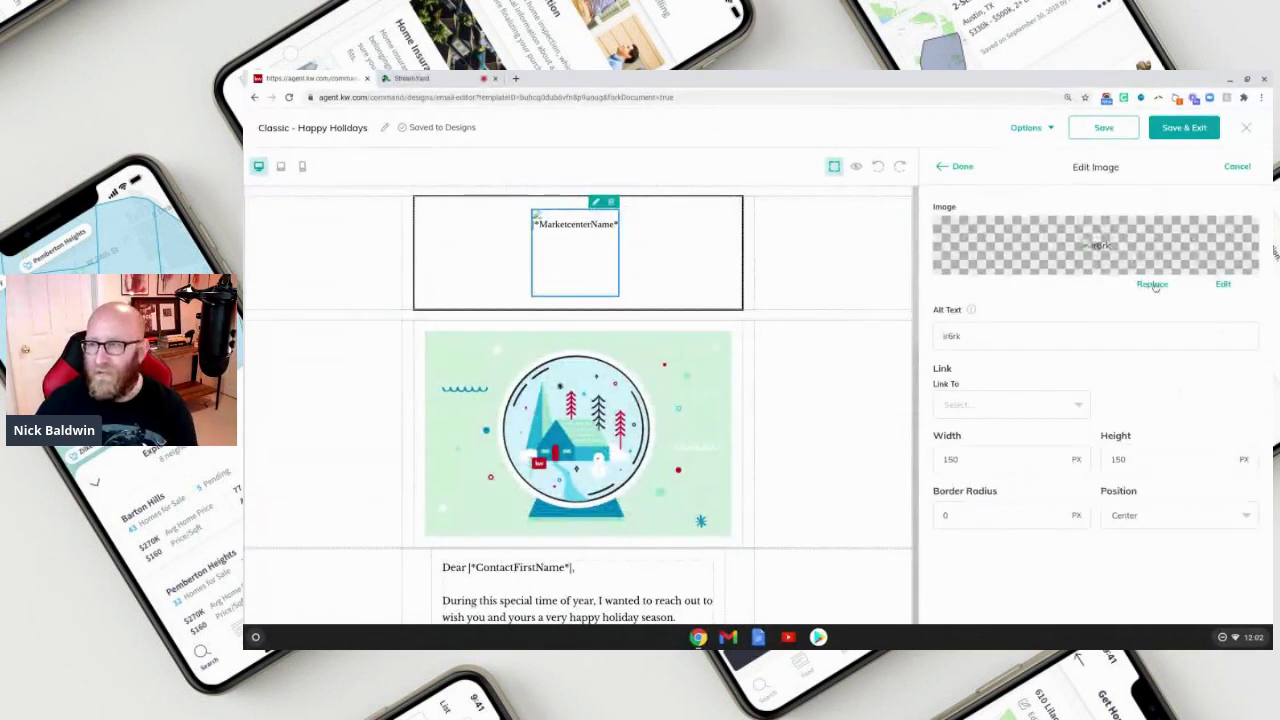
click(1152, 284)
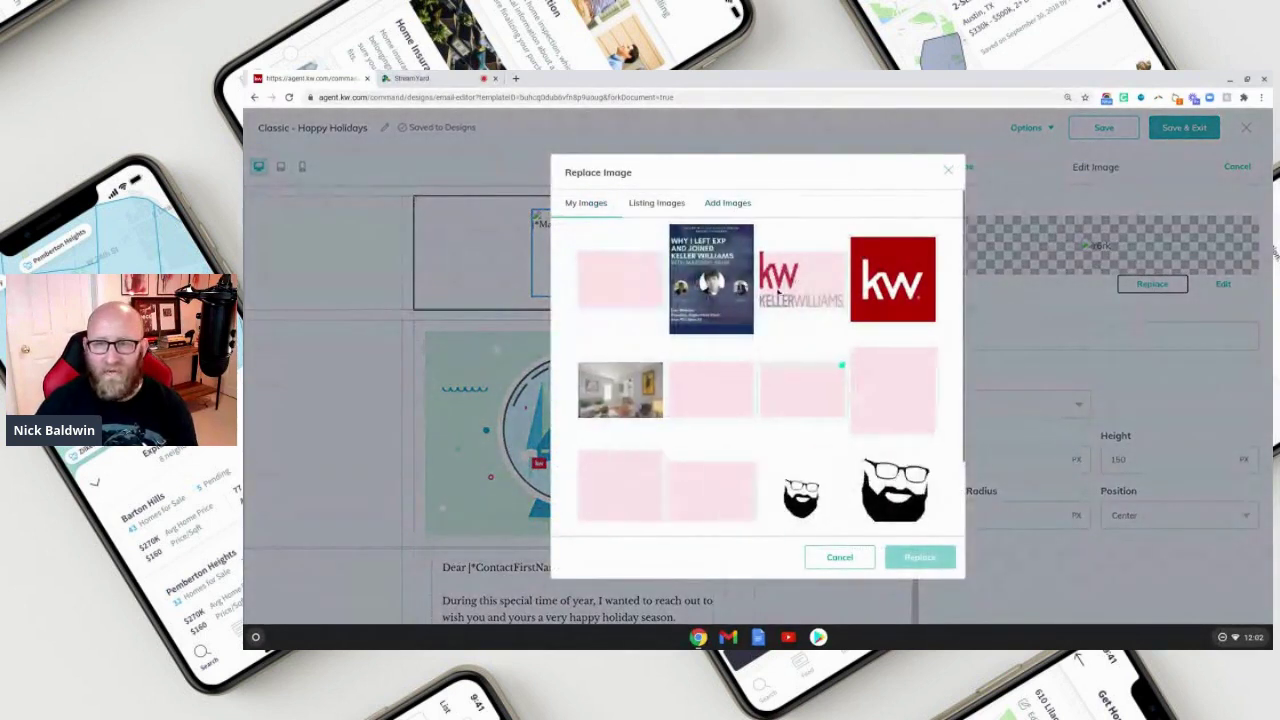
click(893, 279)
click(920, 558)
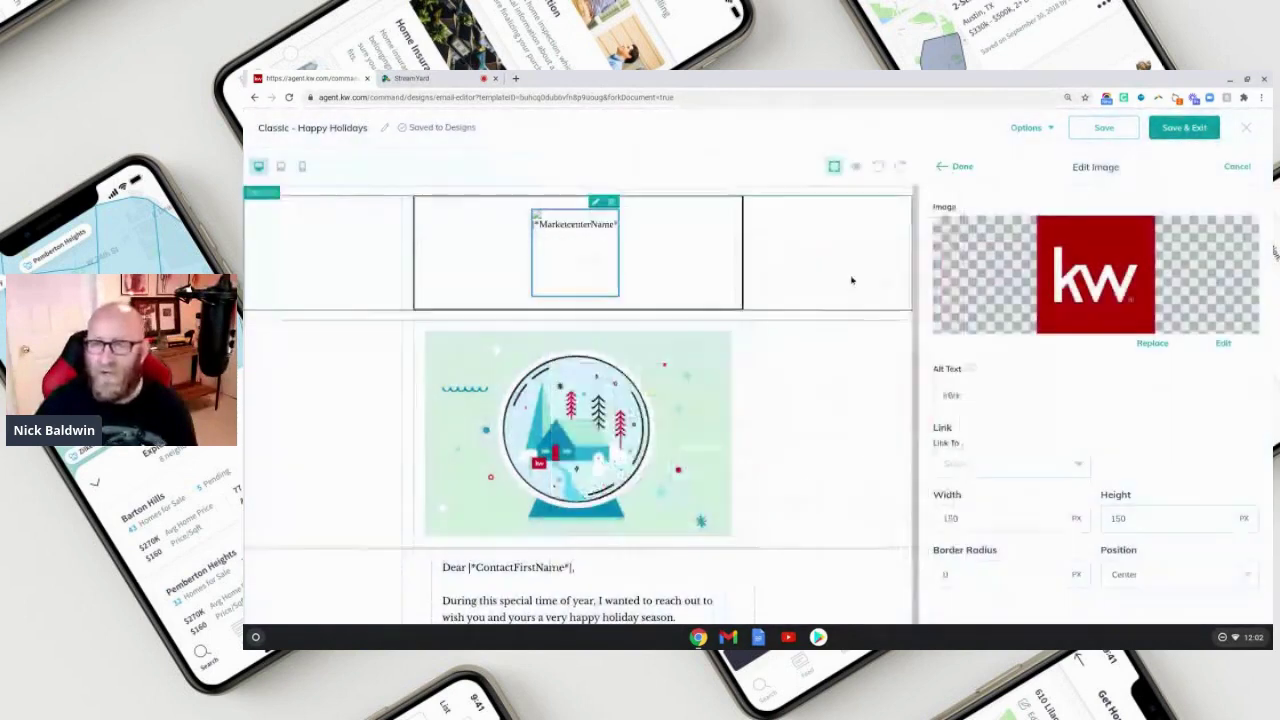
click(957, 168)
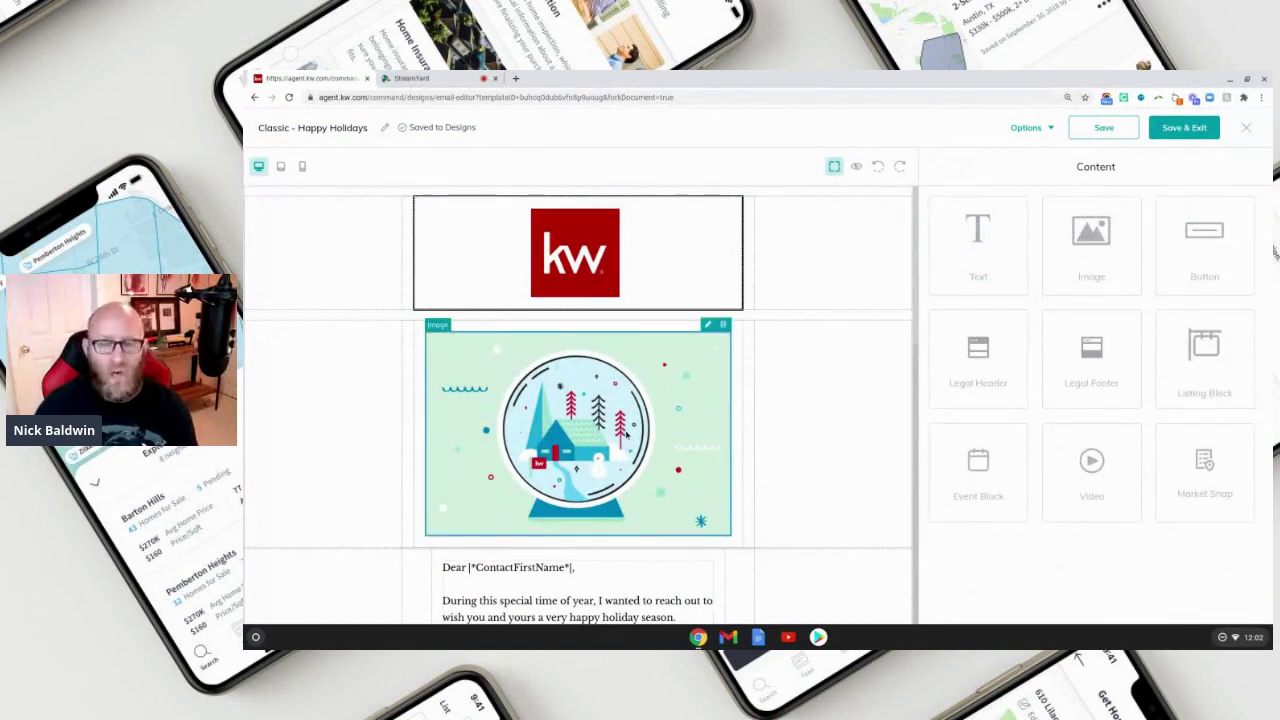
Replace the snow-globe picture with the blue Happy Hanukkah image from the library.
click(708, 325)
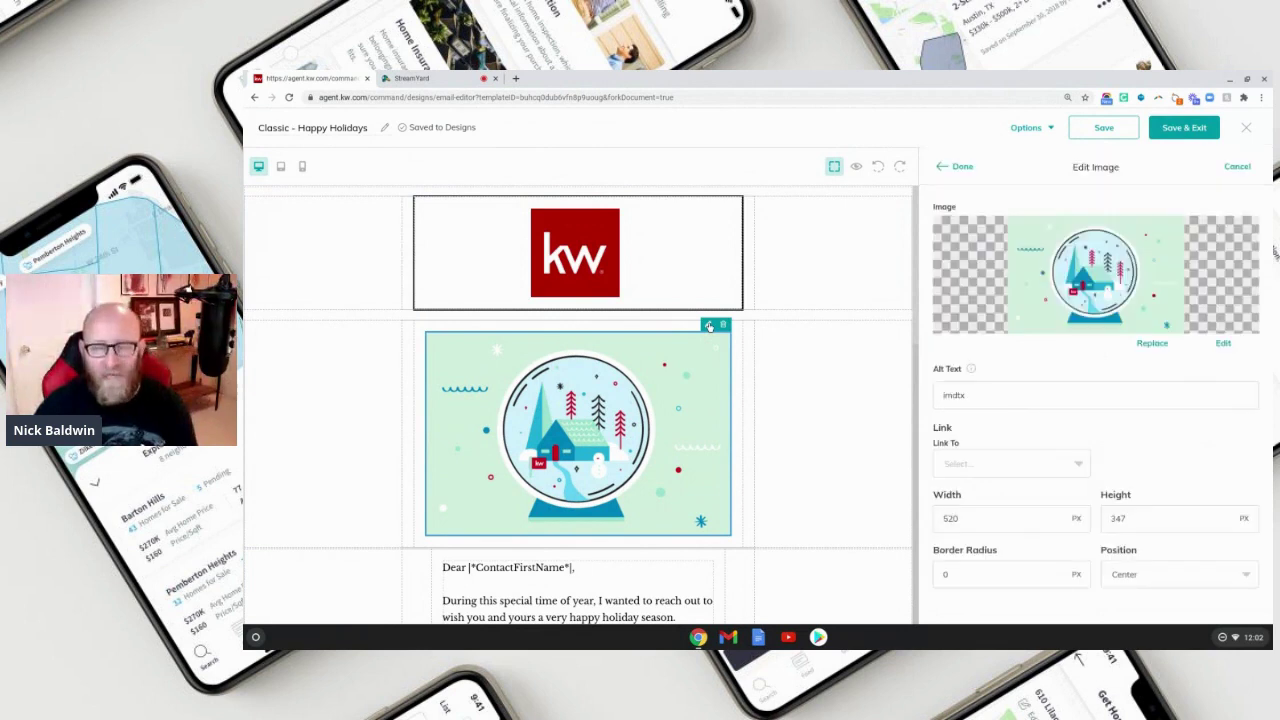
click(1152, 343)
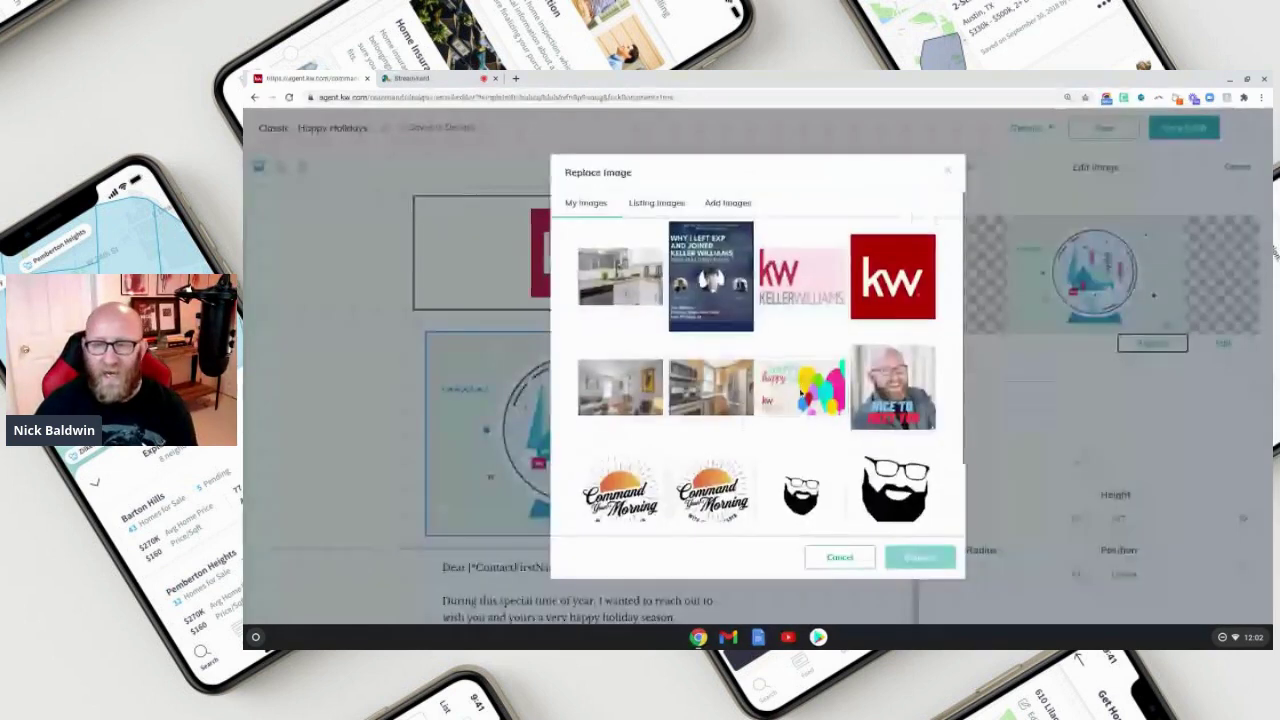
scroll(765, 420, down, 2)
click(762, 495)
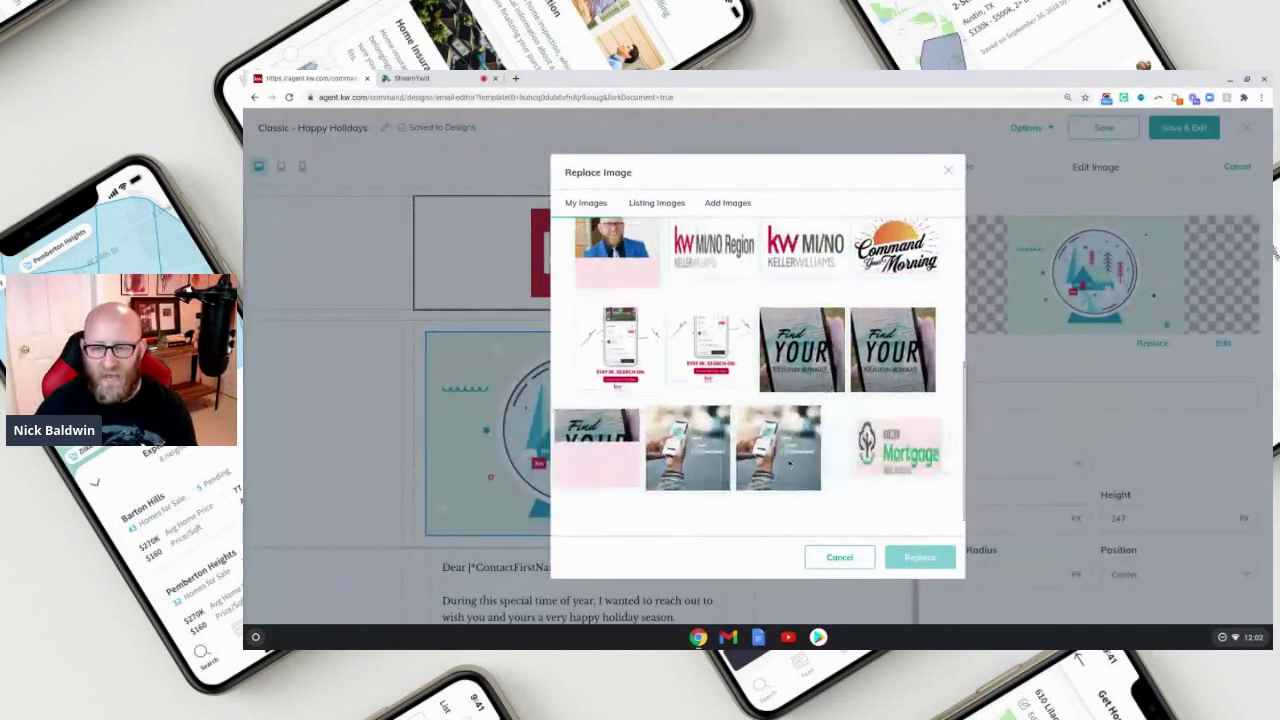
scroll(800, 440, down, 3)
scroll(805, 418, down, 1)
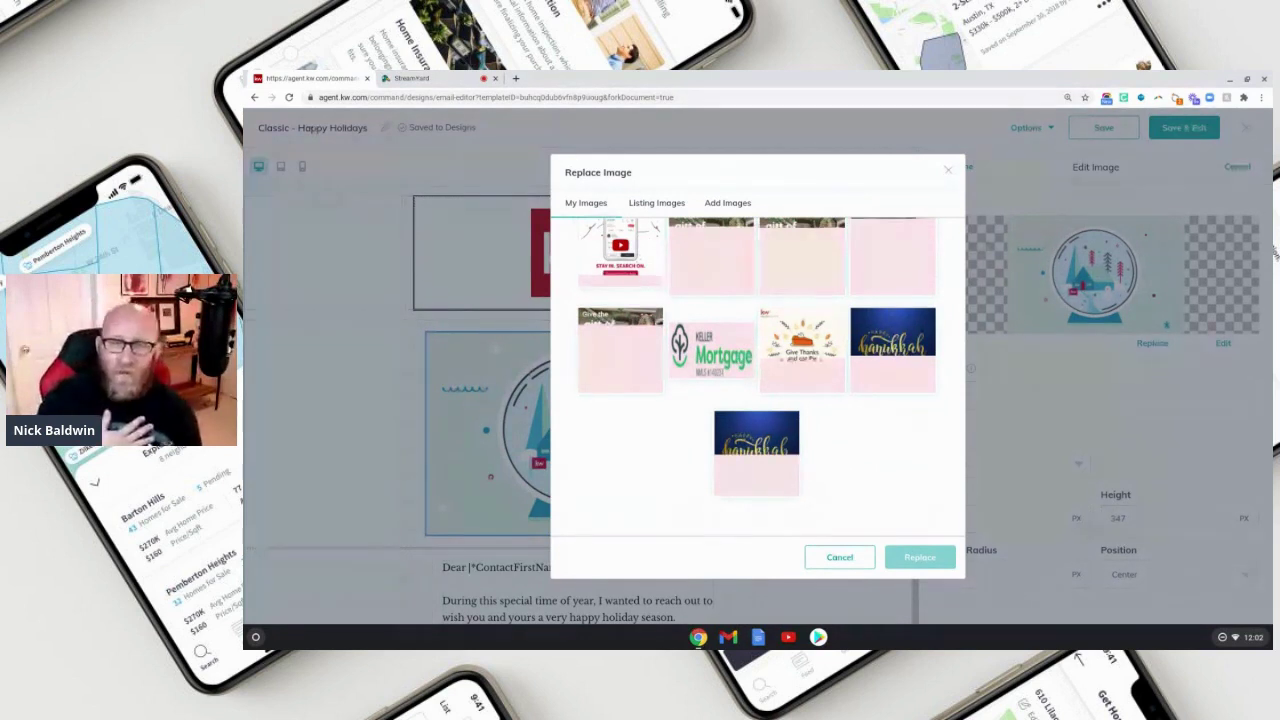
click(888, 359)
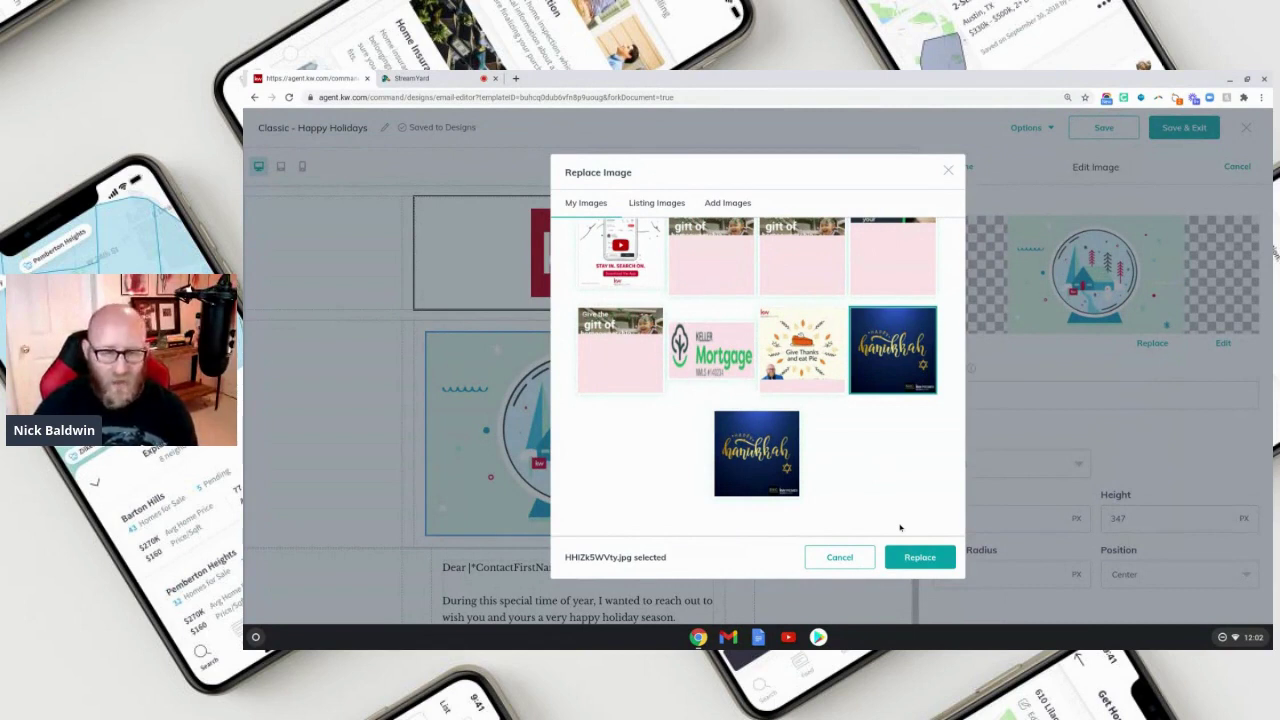
click(919, 557)
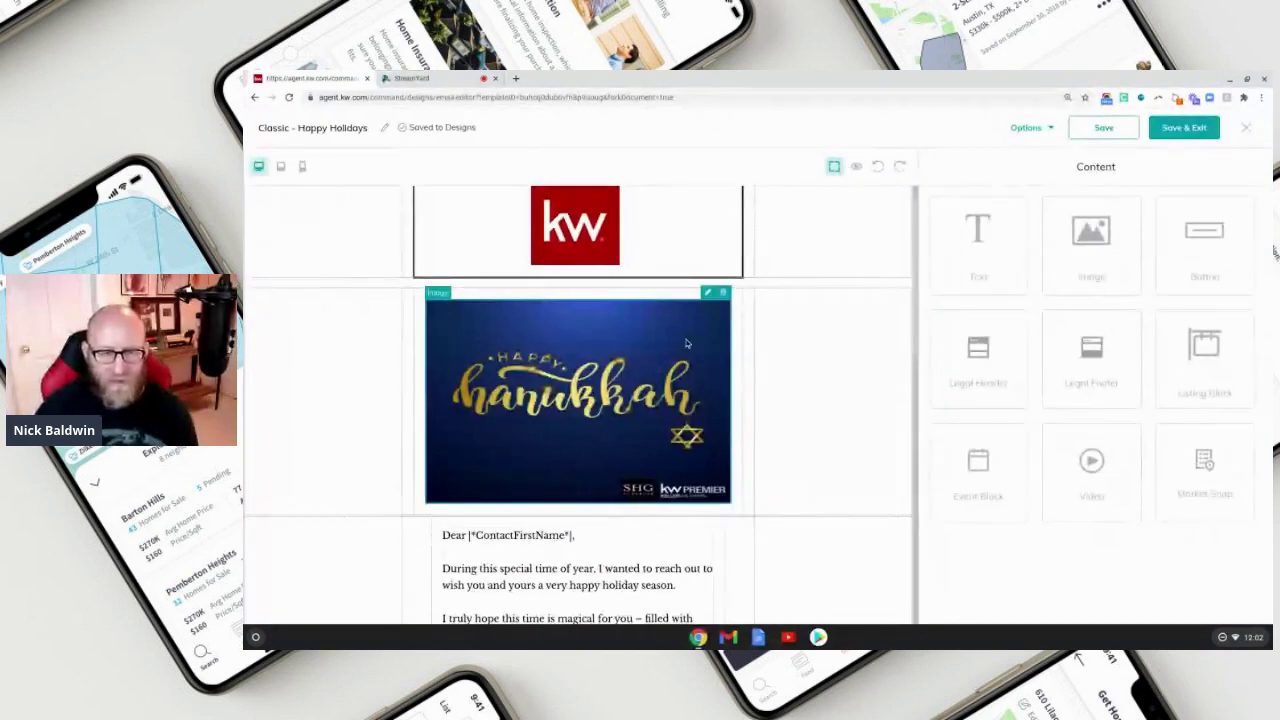
Set the Hanukkah image's height to 446 px.
click(605, 438)
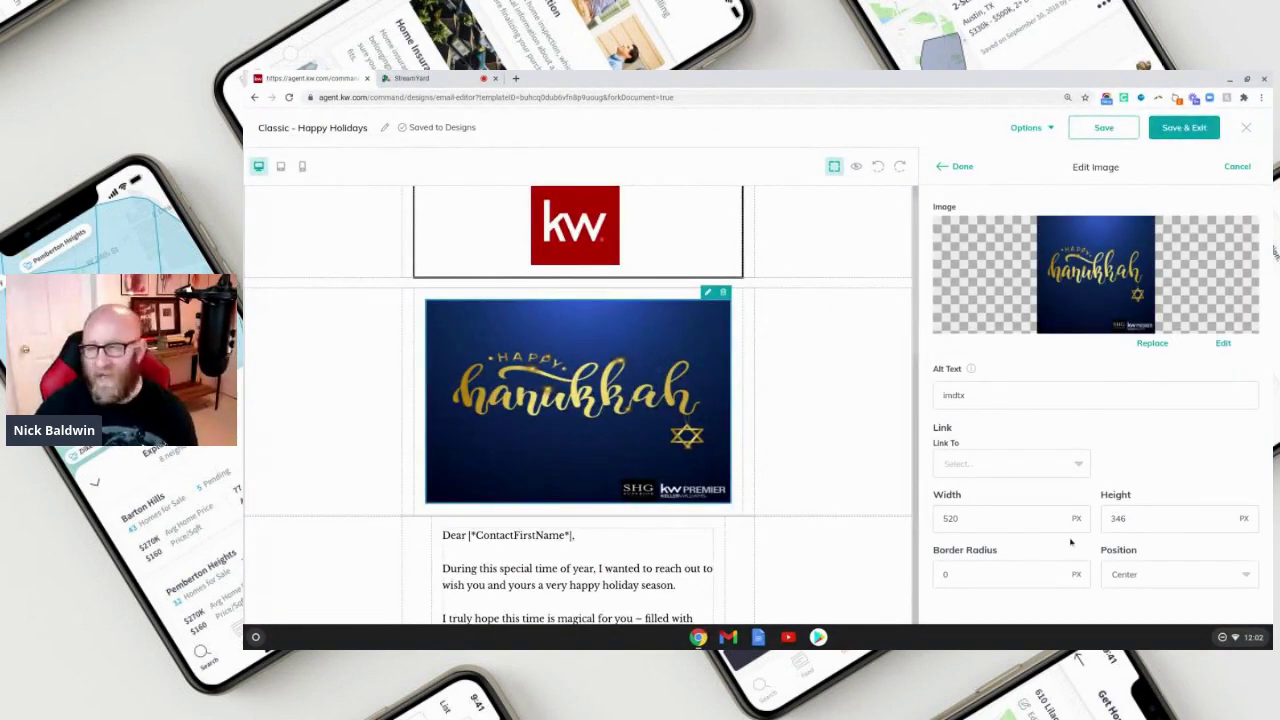
click(1113, 518)
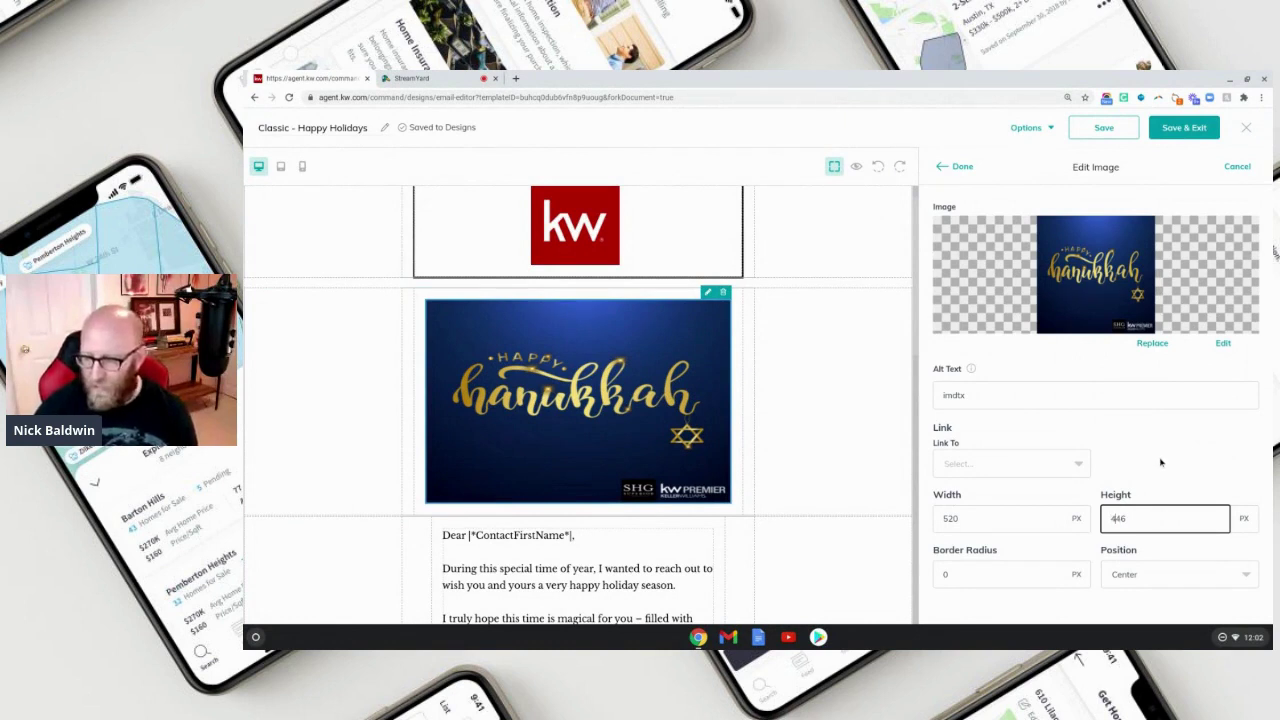
click(962, 167)
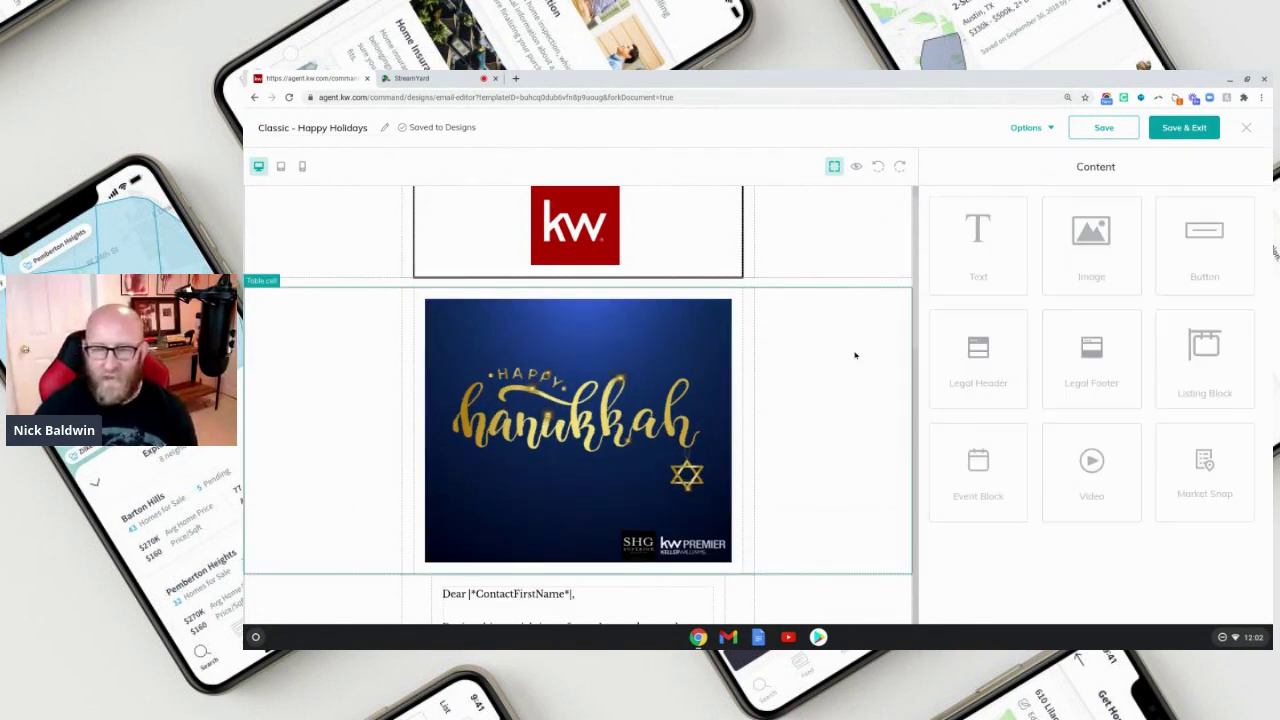
Set the Download My App button's Link To option to Web address.
scroll(855, 355, down, 1)
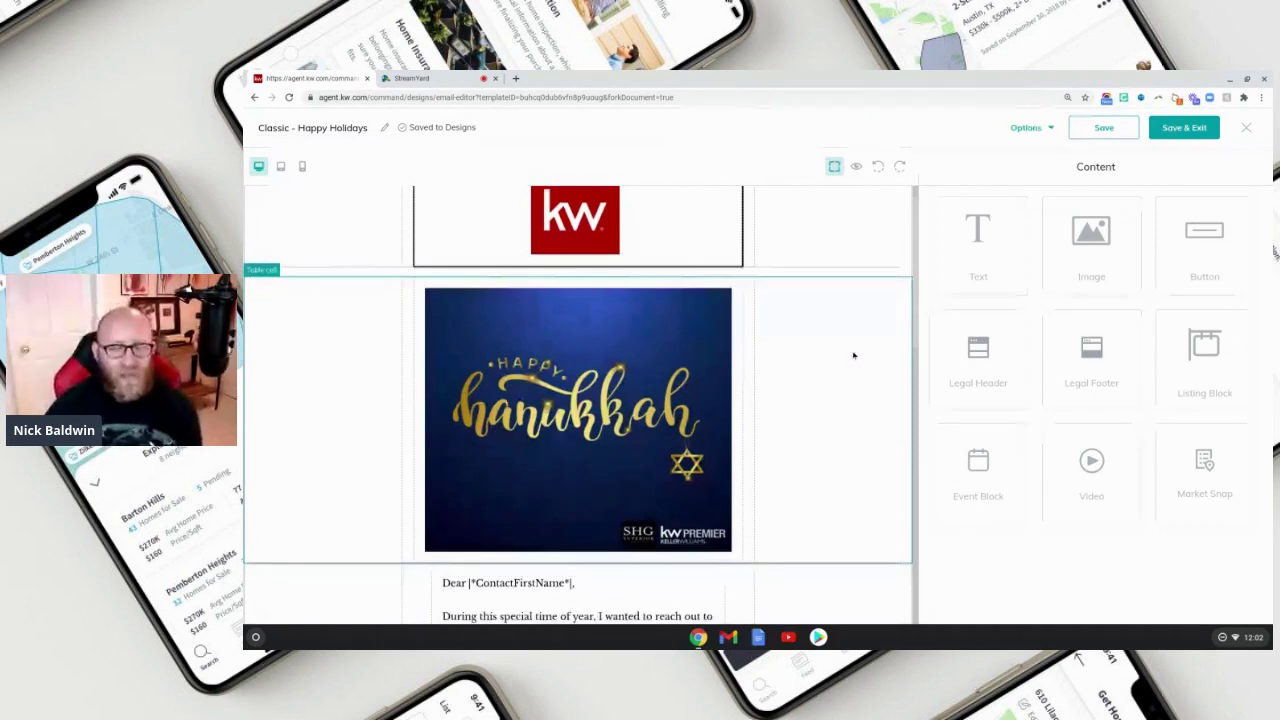
scroll(854, 355, down, 3)
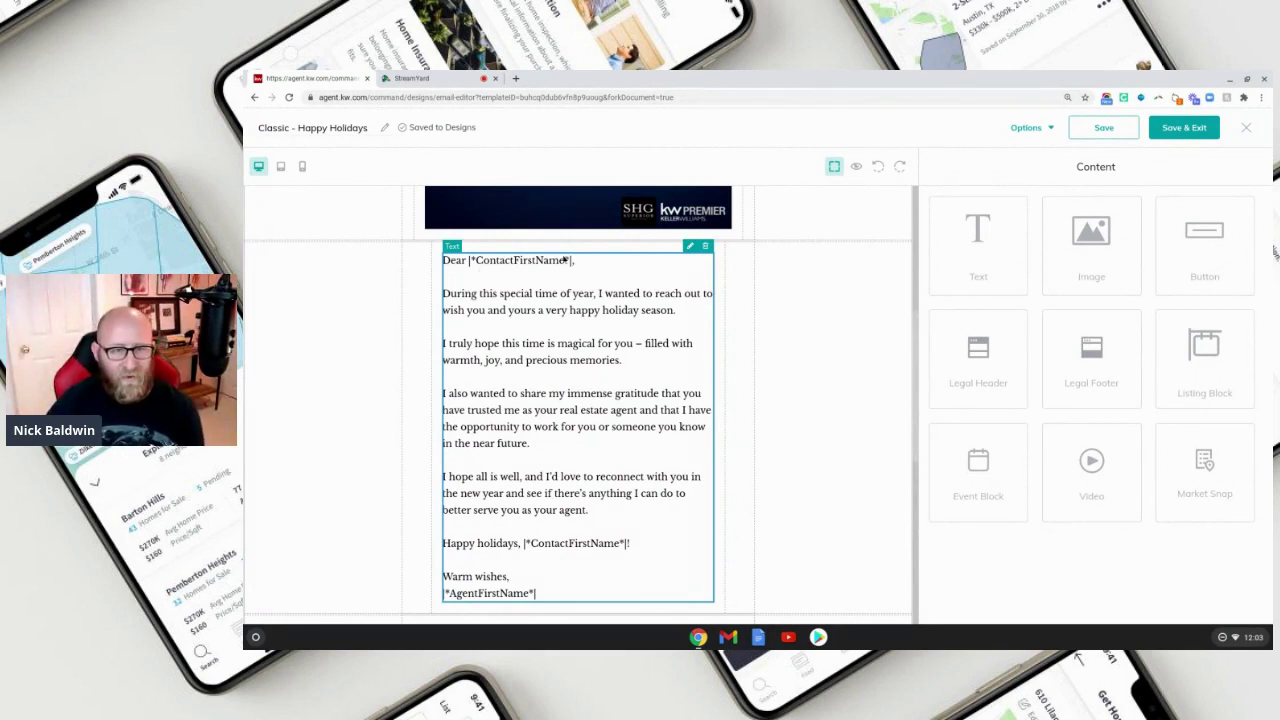
scroll(578, 313, down, 1)
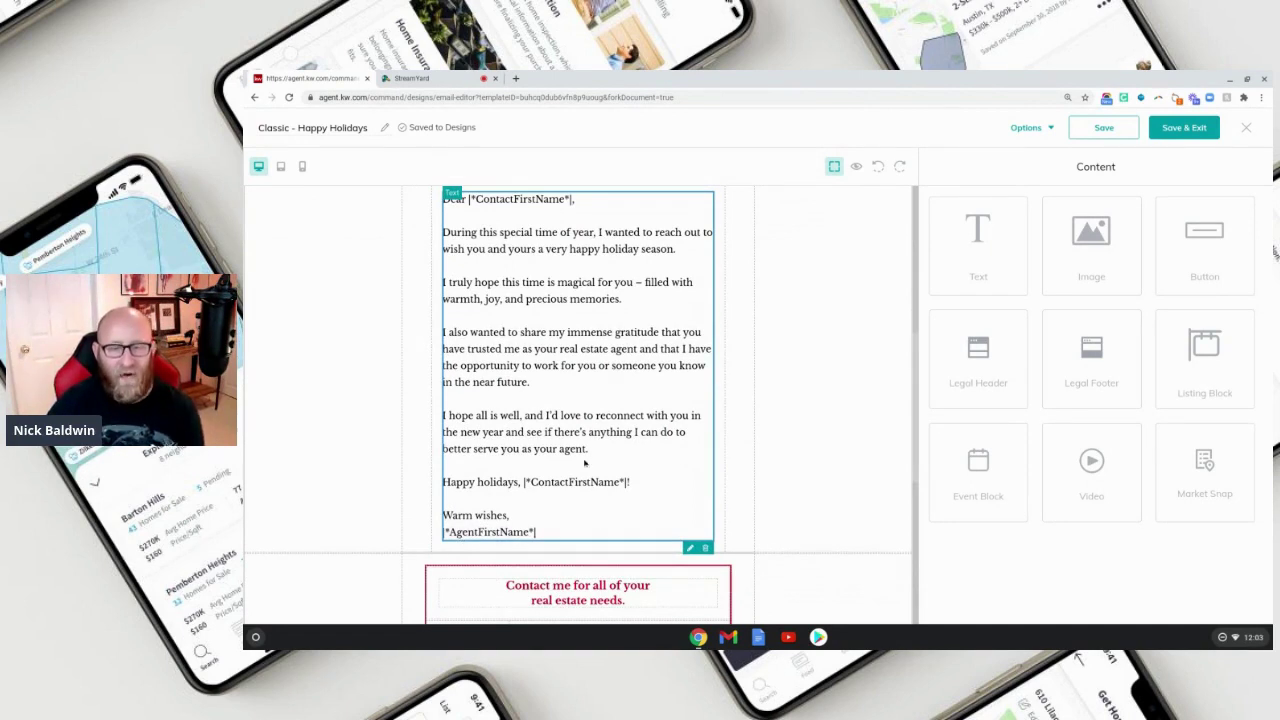
scroll(585, 462, down, 4)
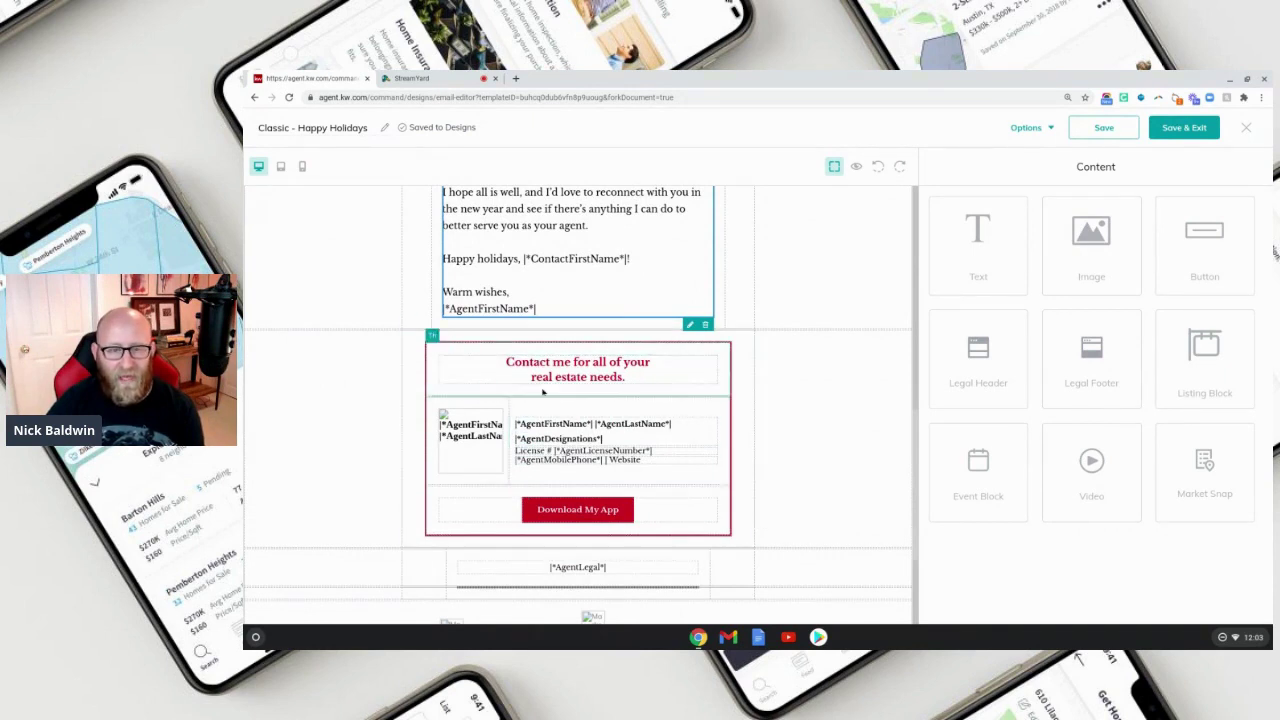
scroll(543, 392, down, 1)
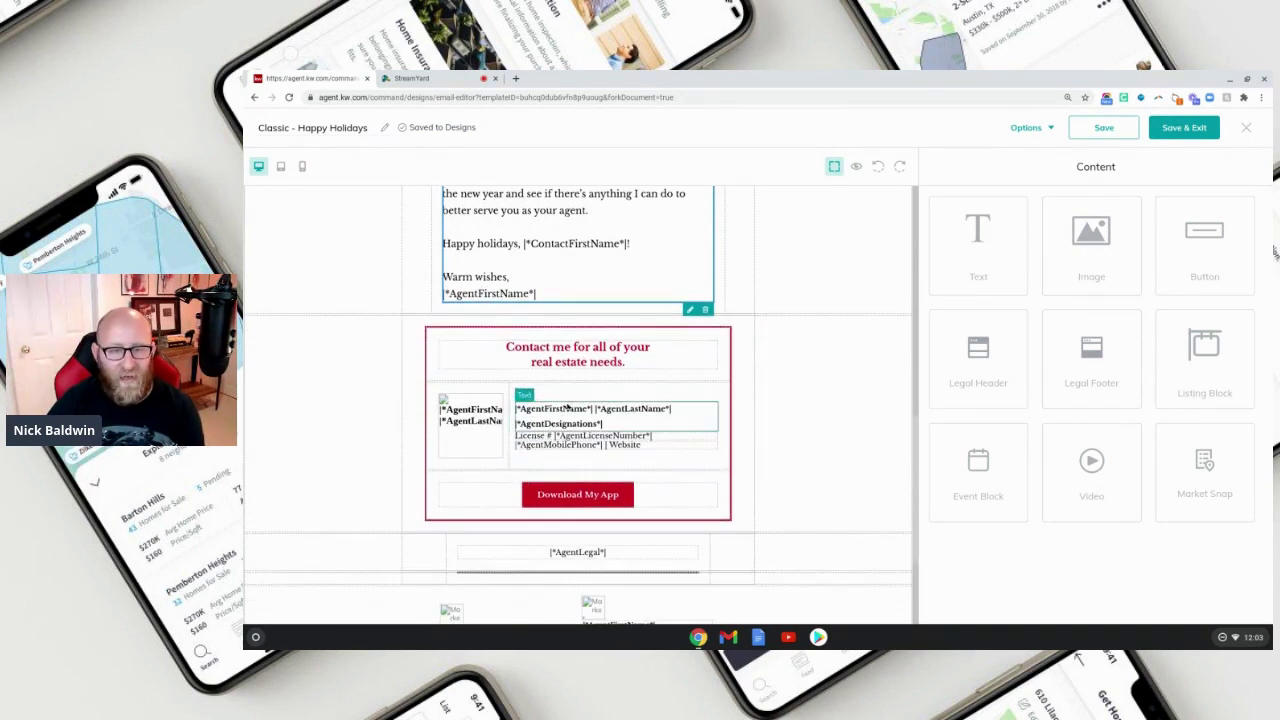
click(576, 497)
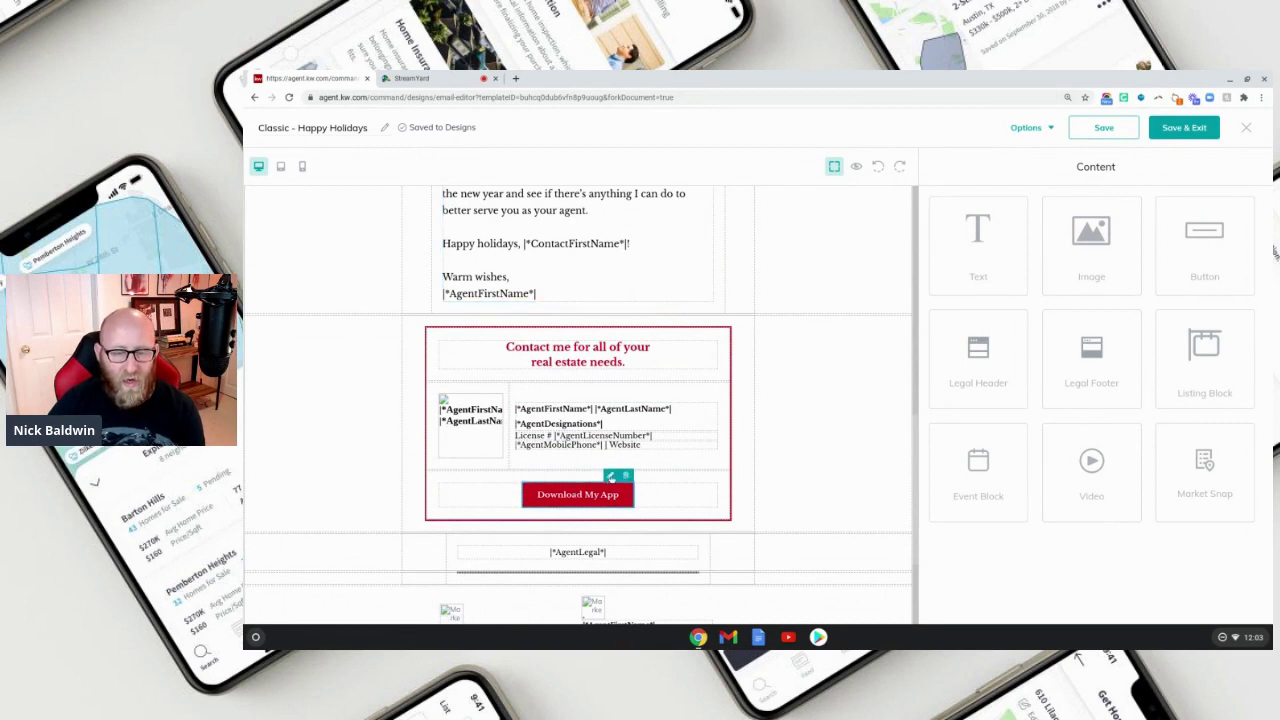
click(611, 477)
click(967, 313)
click(968, 395)
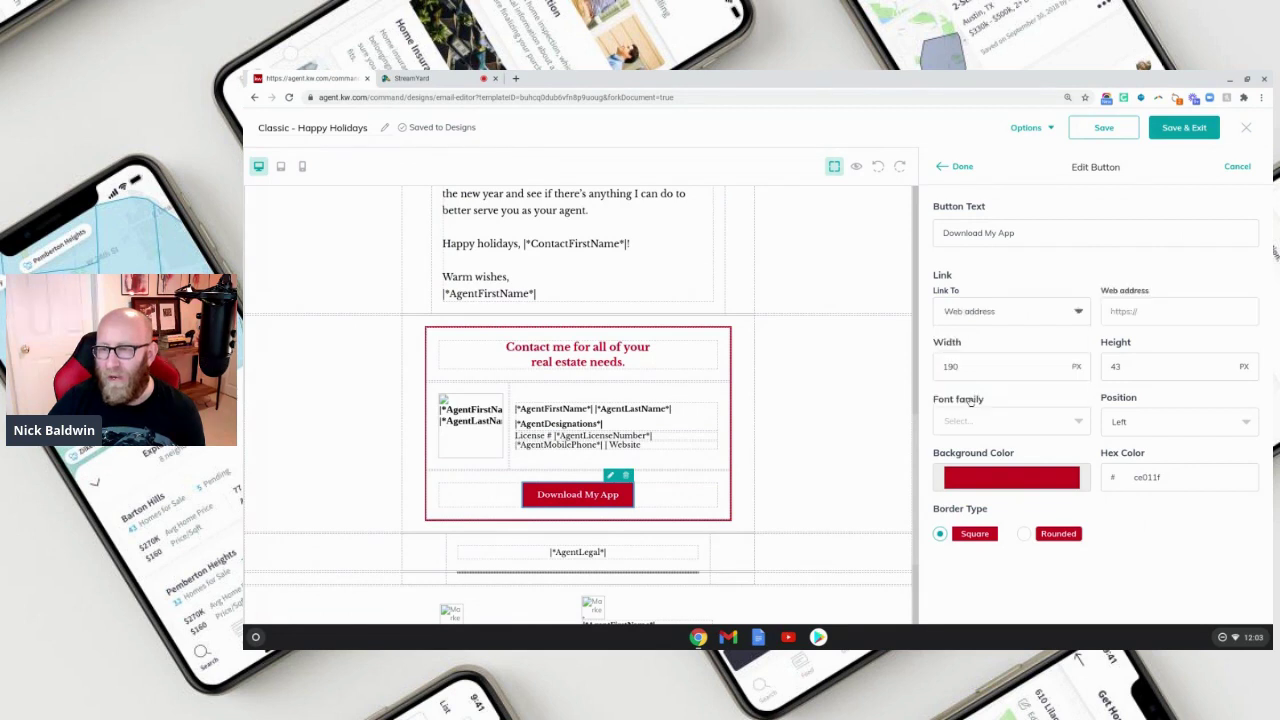
click(1125, 313)
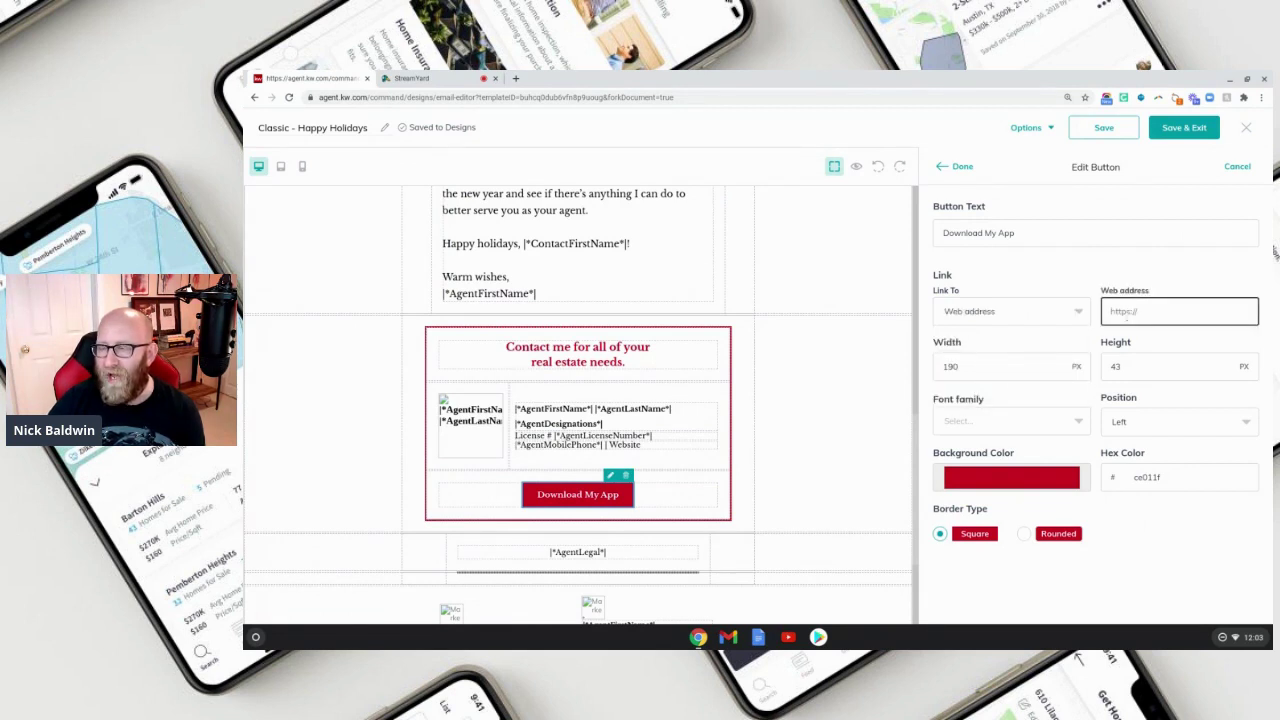
In a new tab, copy the App URL from Consumer > Site & App Settings > URLs.
click(516, 80)
text(agent.kw.com)
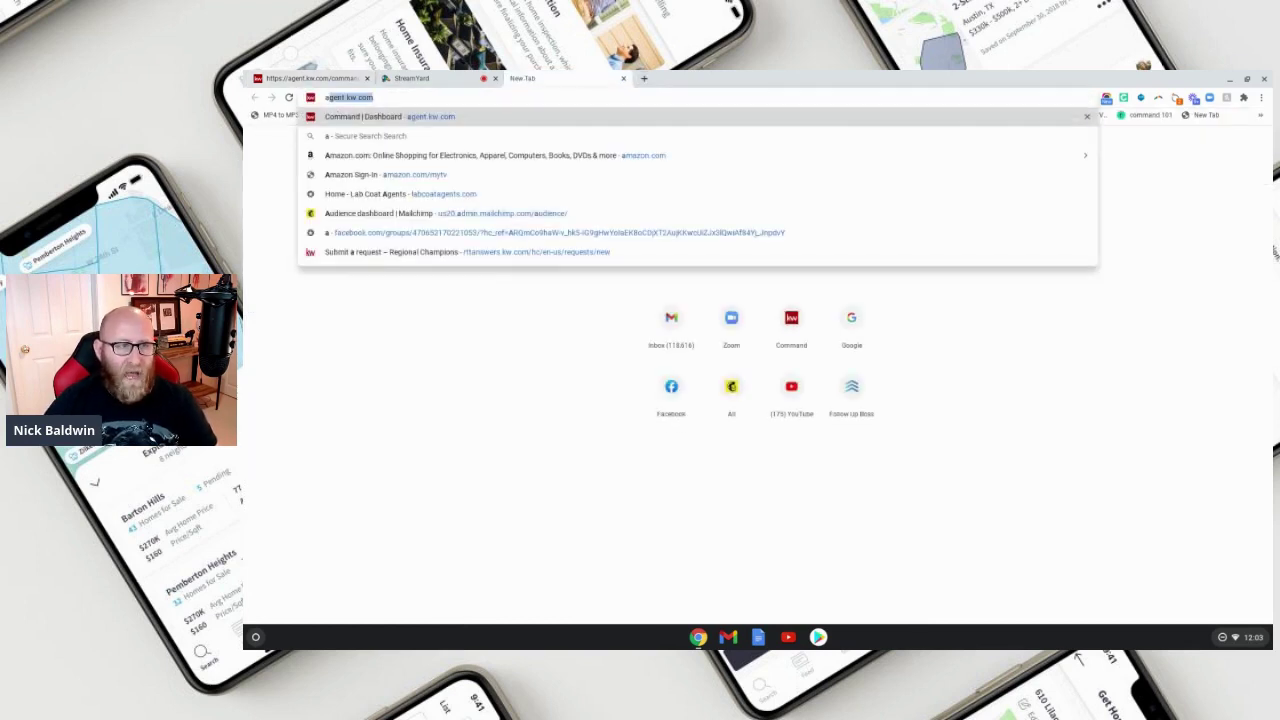
key(Return)
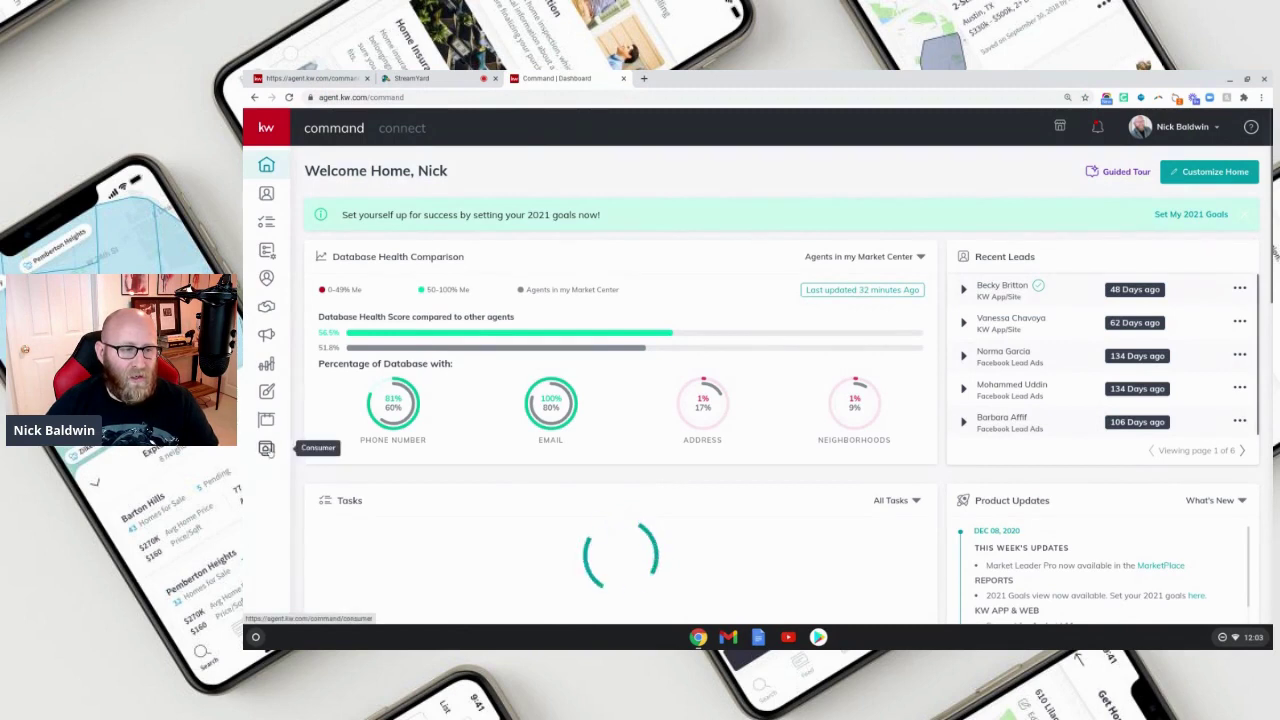
click(266, 448)
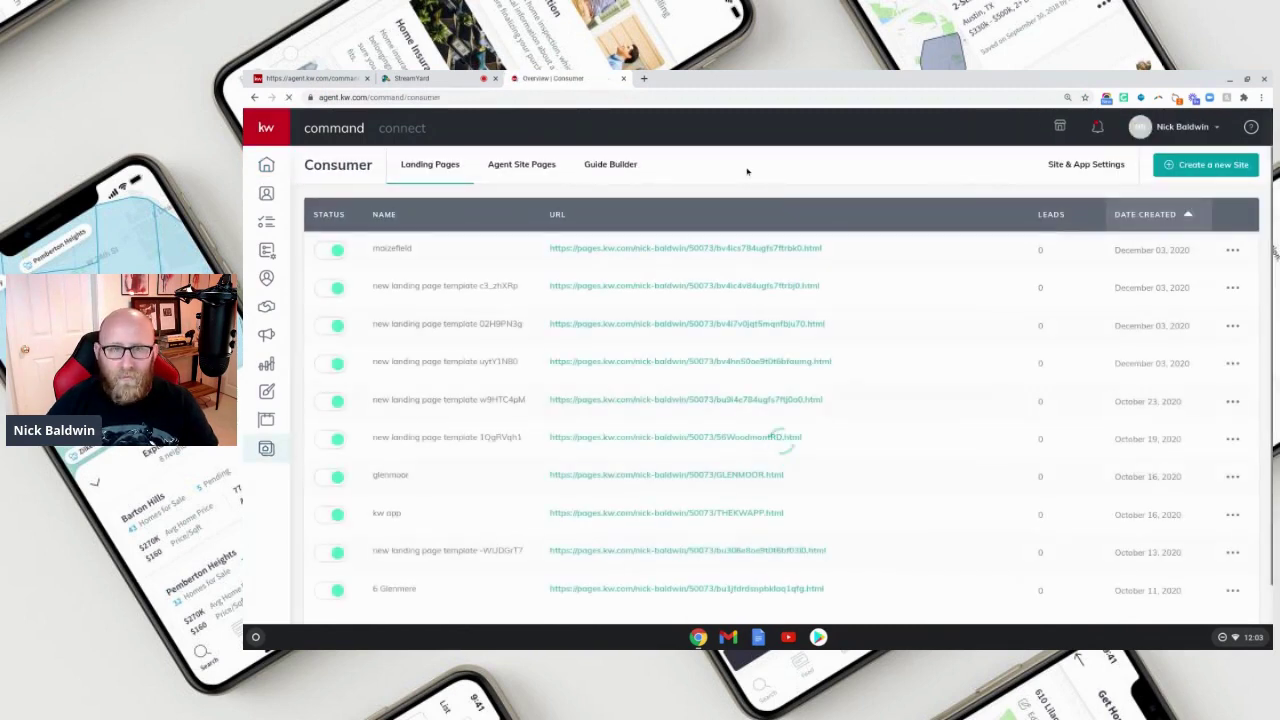
click(1097, 166)
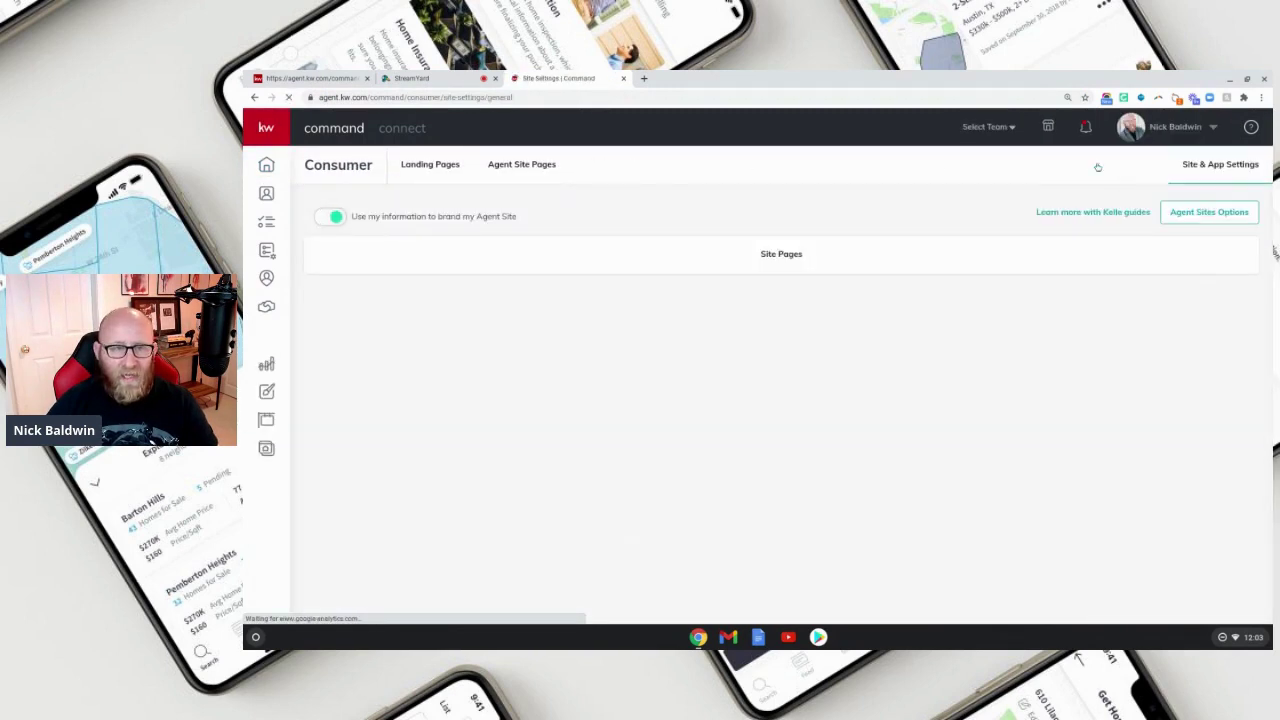
click(600, 254)
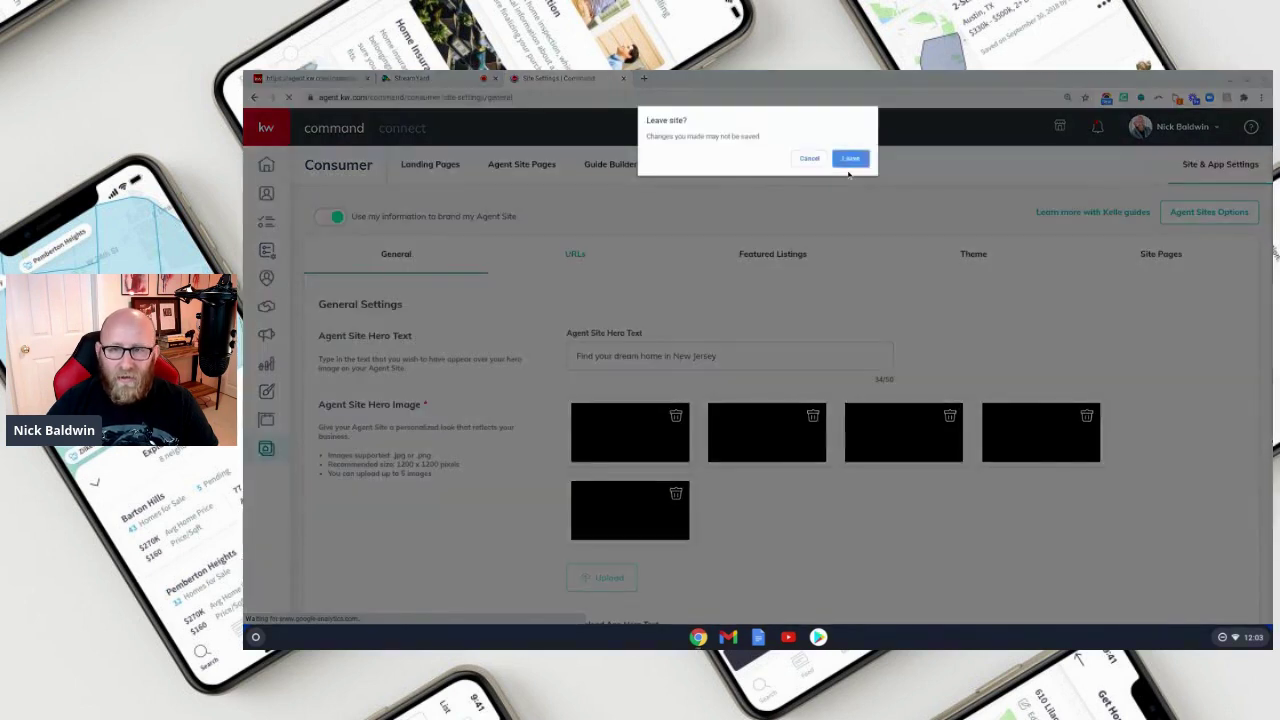
click(852, 160)
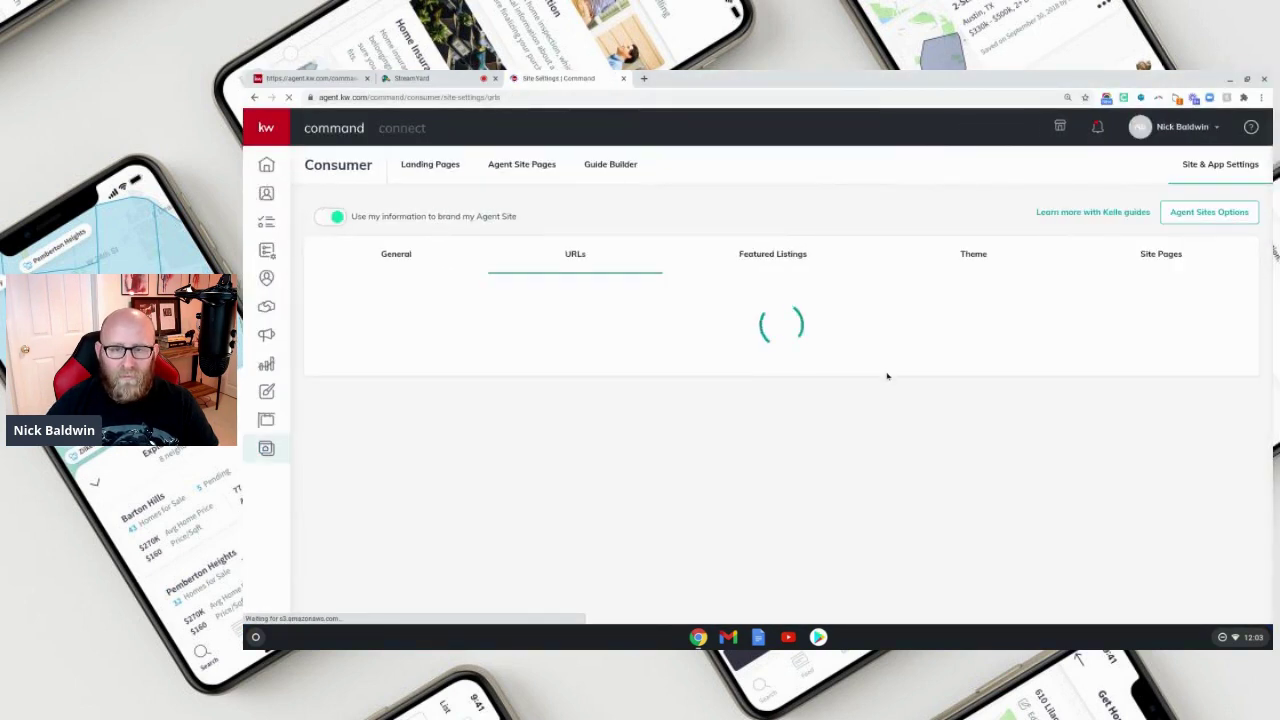
click(823, 463)
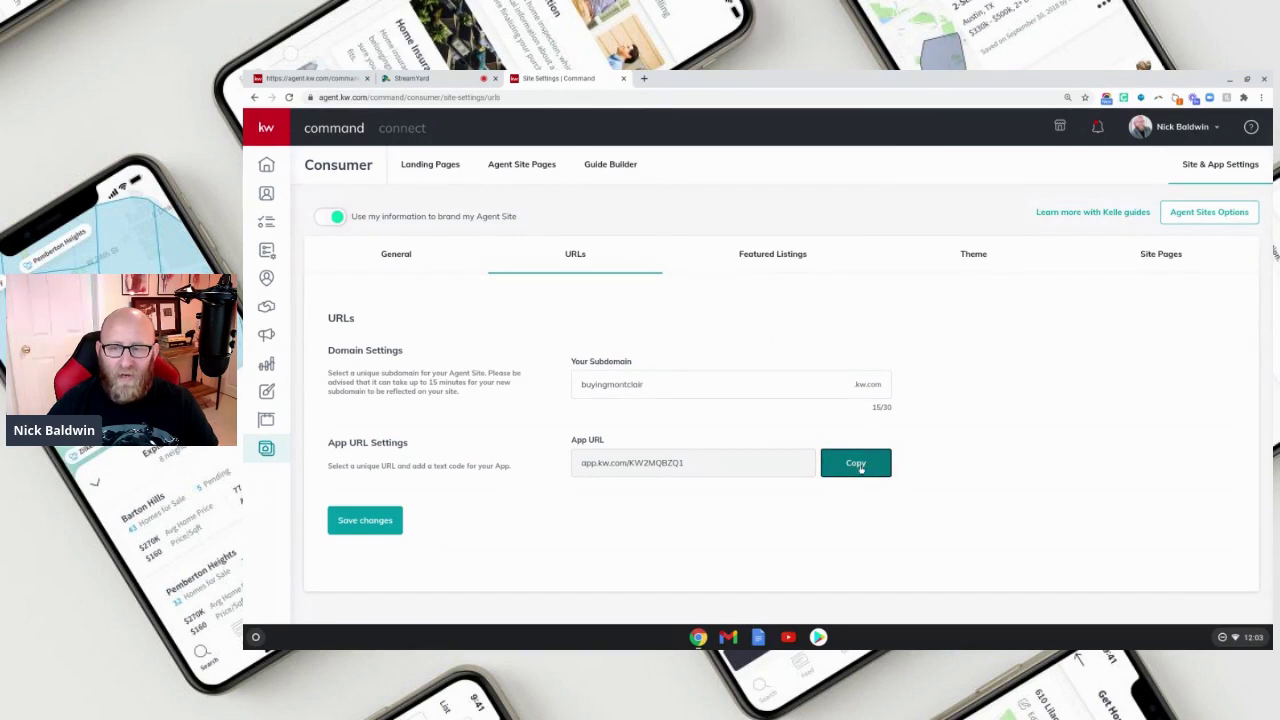
Paste the App URL into the button's Web address field and finish editing it.
click(322, 79)
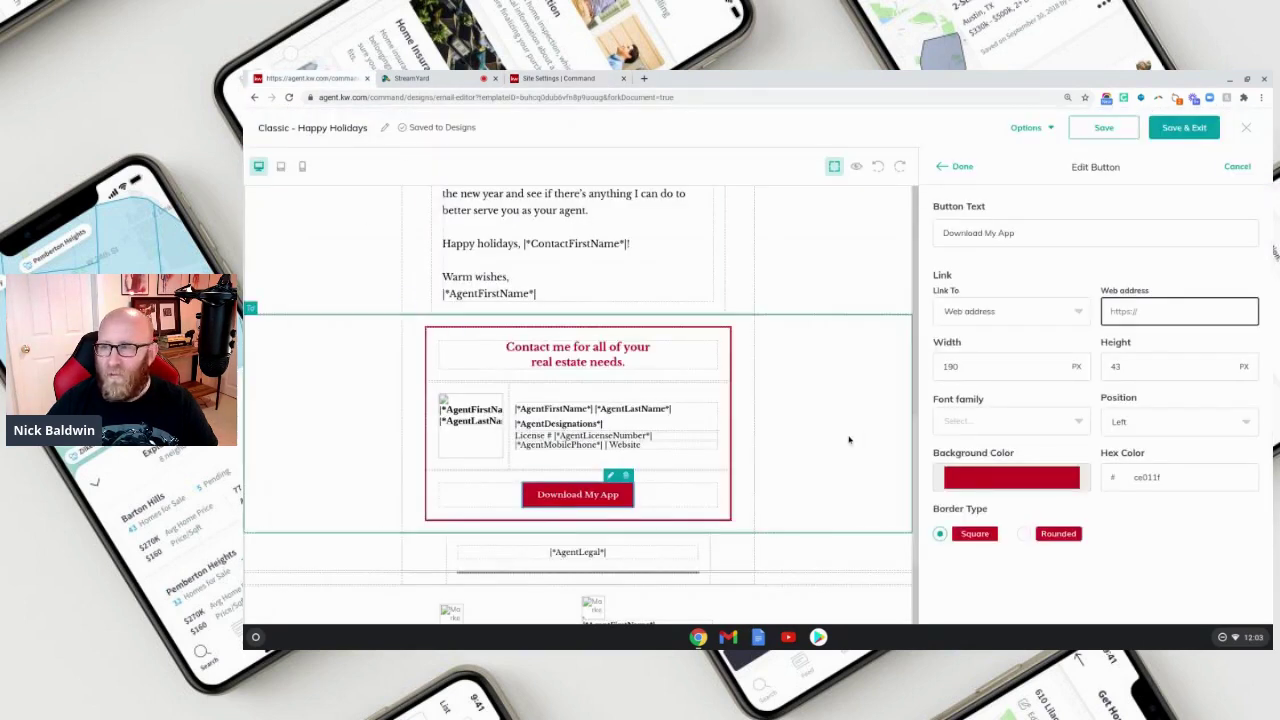
right_click(1122, 312)
click(1148, 411)
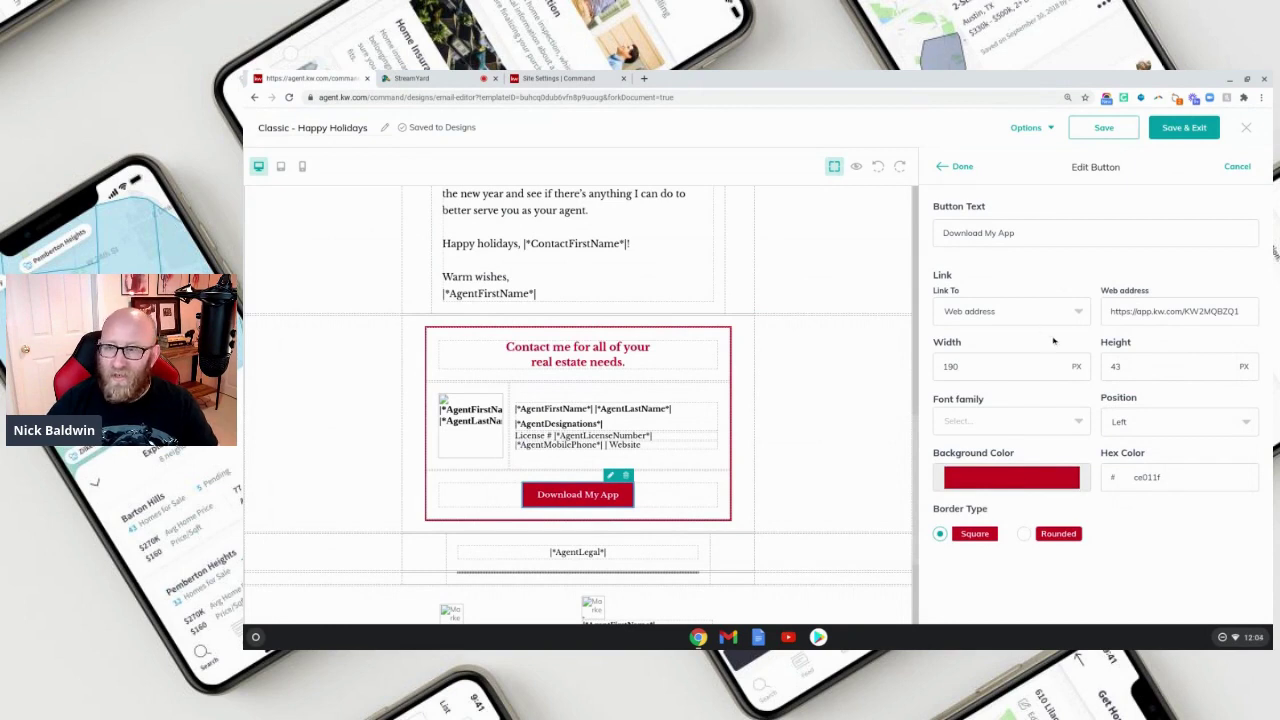
click(945, 166)
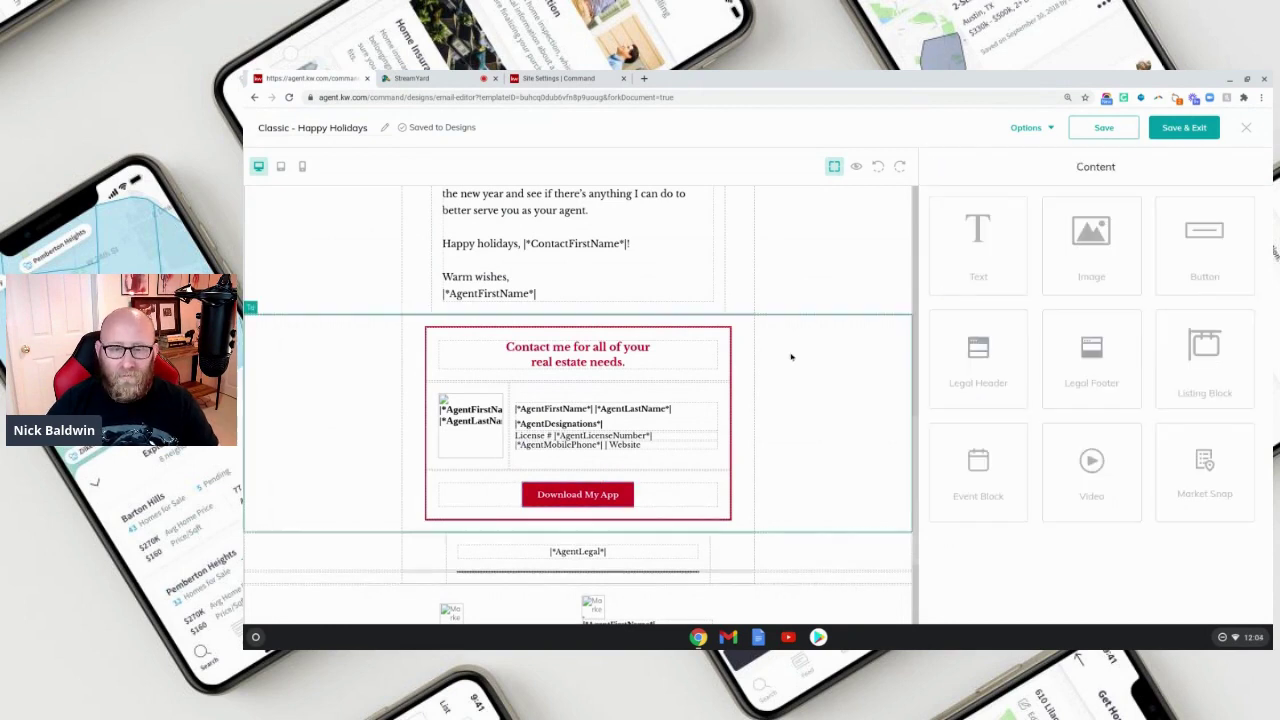
scroll(658, 458, down, 1)
scroll(658, 458, down, 2)
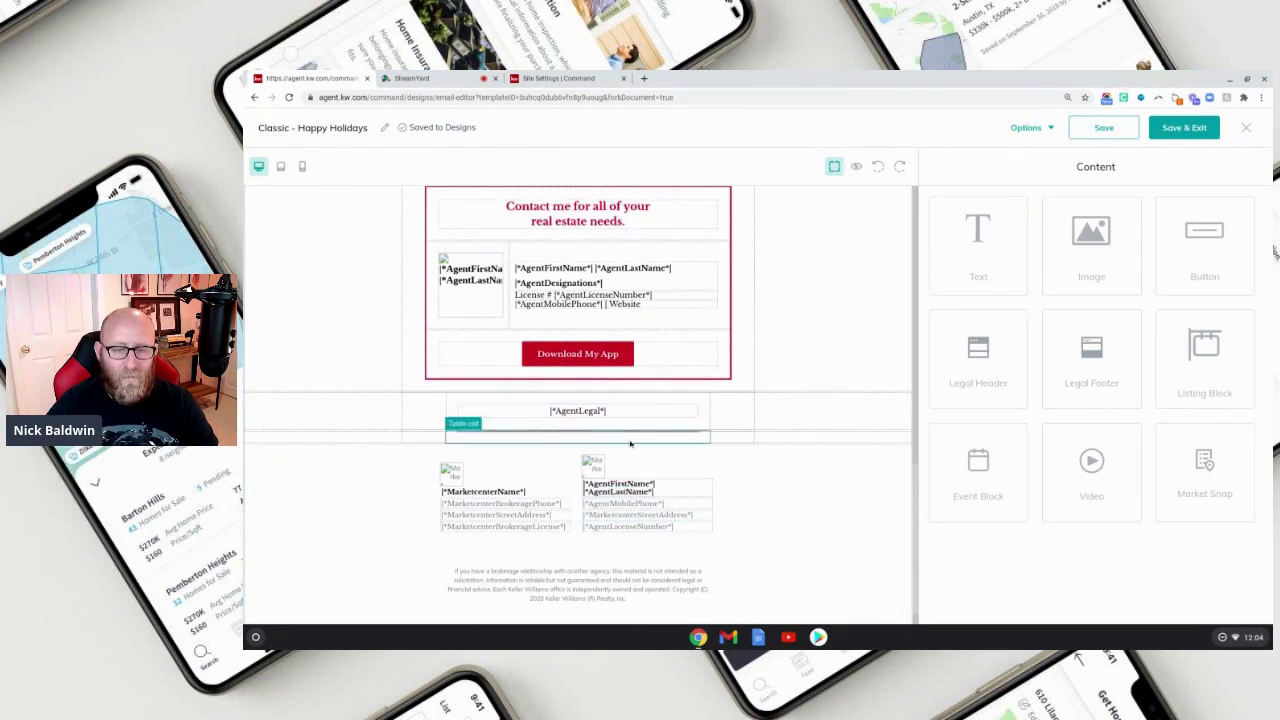
Drag a Video block beneath the Hanukkah image and open its Edit Video settings.
scroll(630, 490, up, 3)
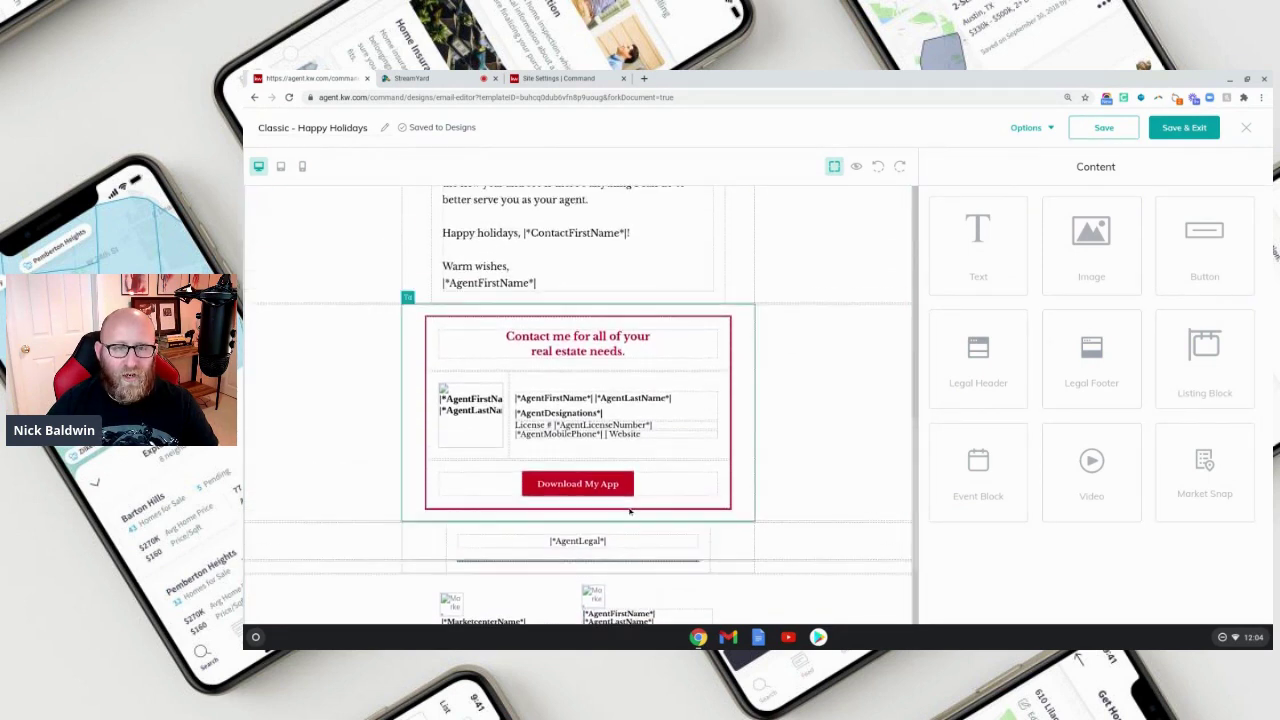
scroll(630, 511, up, 3)
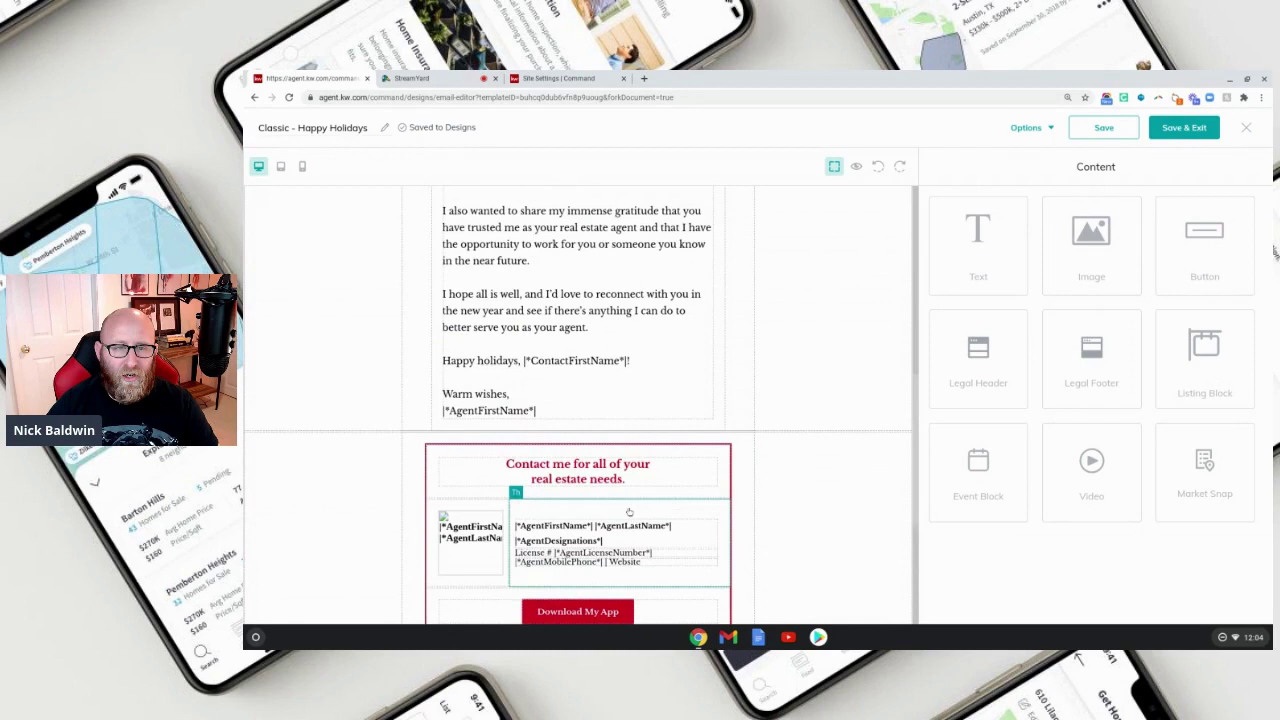
scroll(629, 512, up, 9)
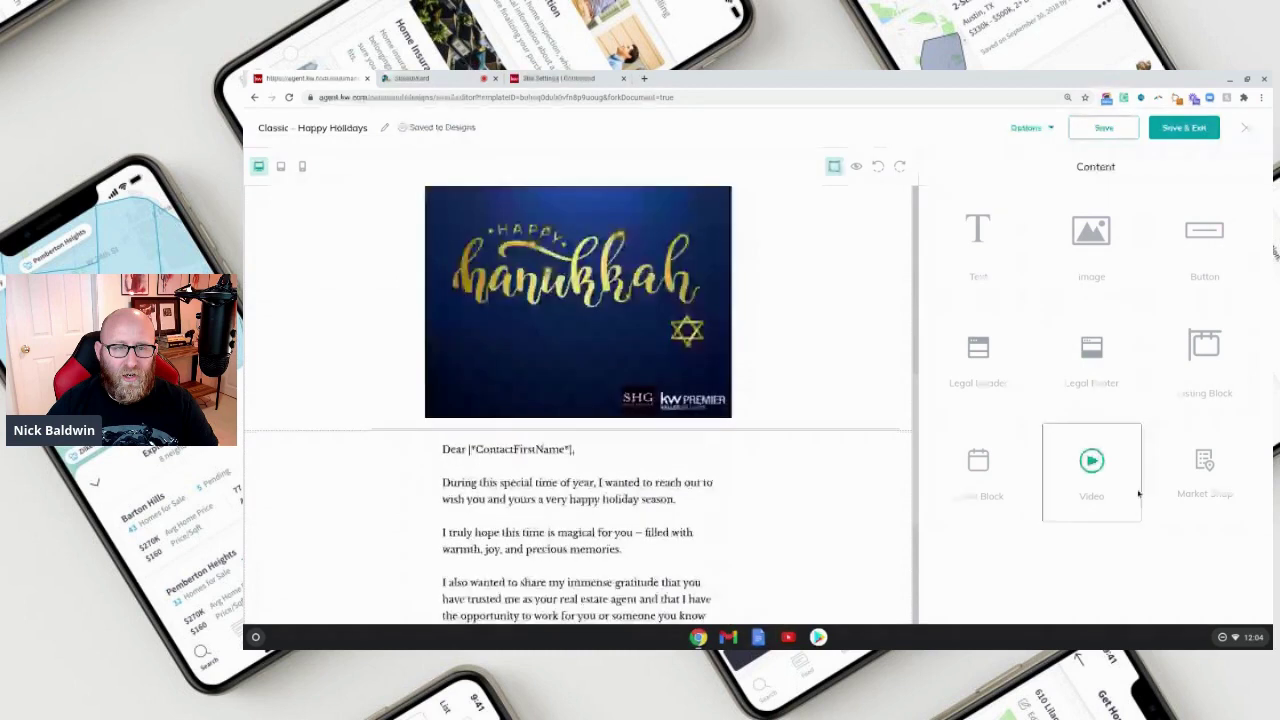
drag(1114, 482, 874, 440)
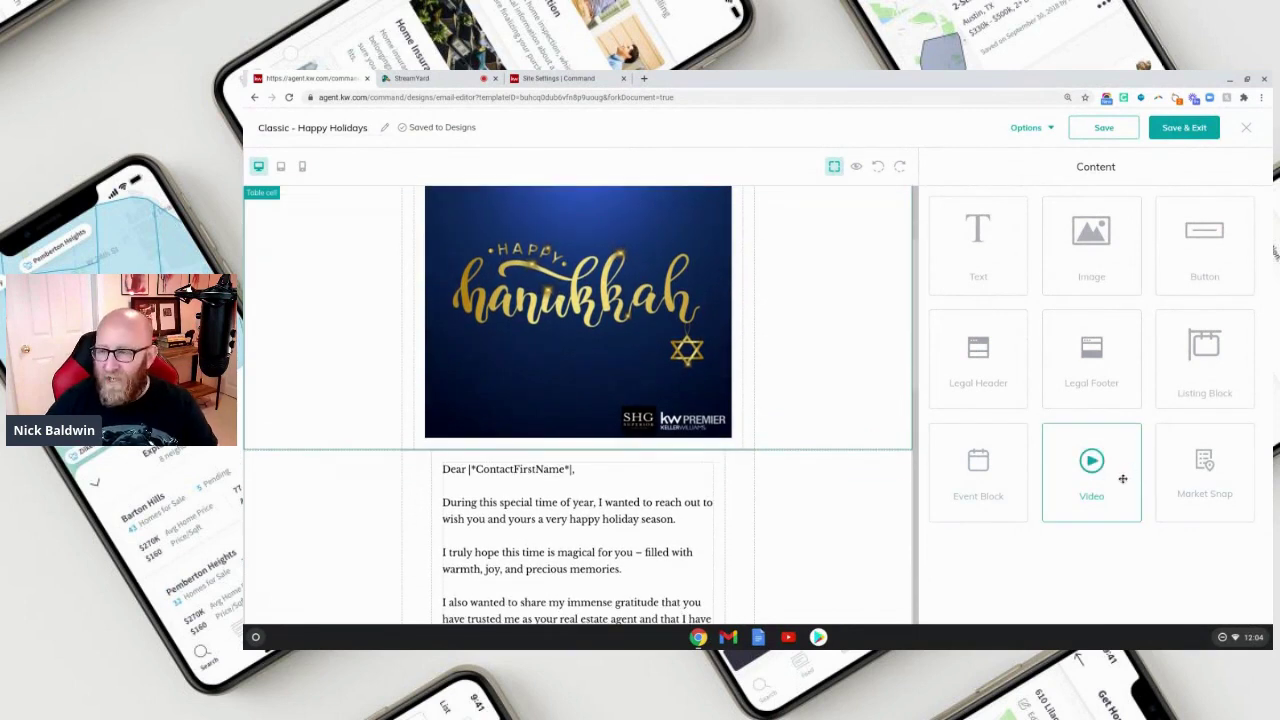
drag(1124, 478, 575, 441)
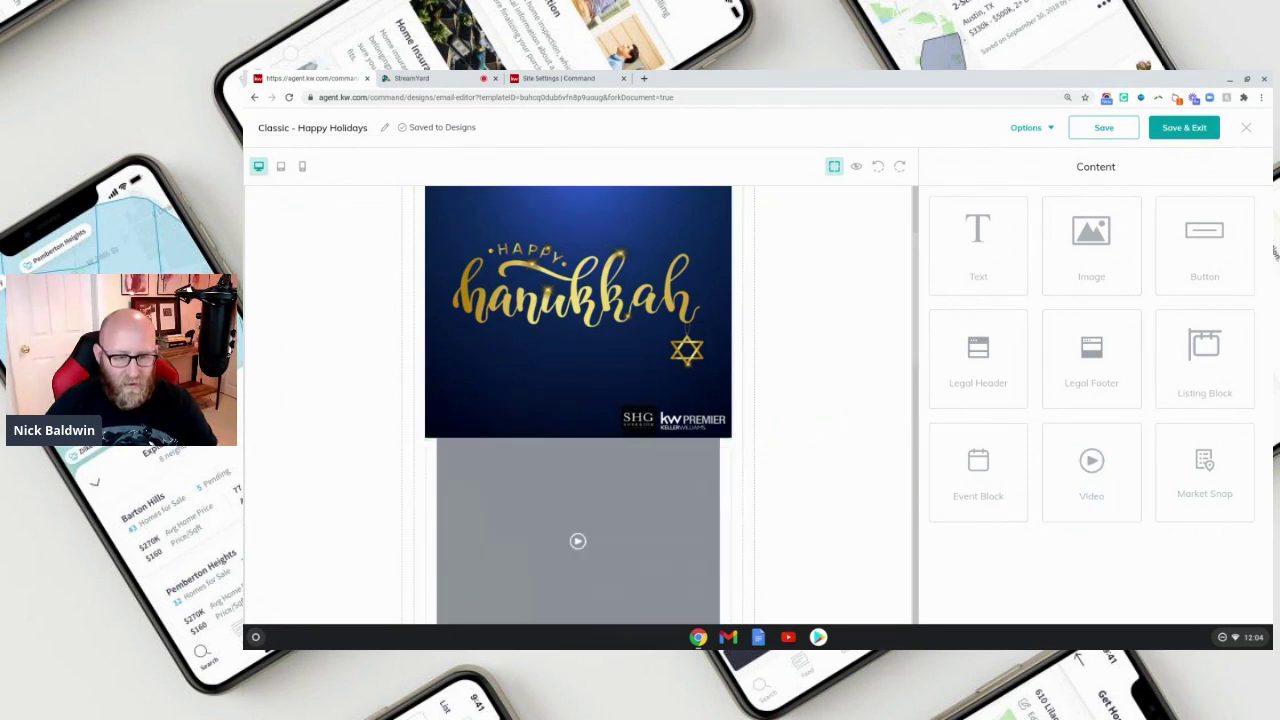
scroll(877, 440, down, 3)
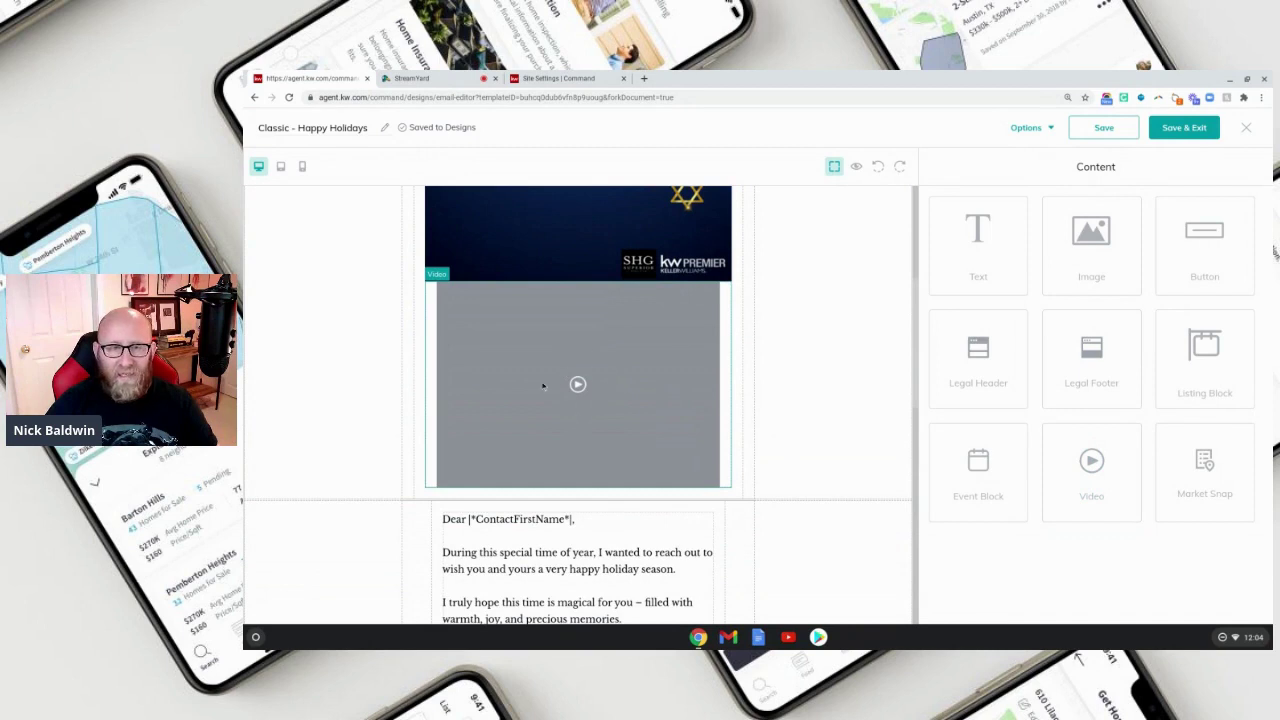
click(588, 401)
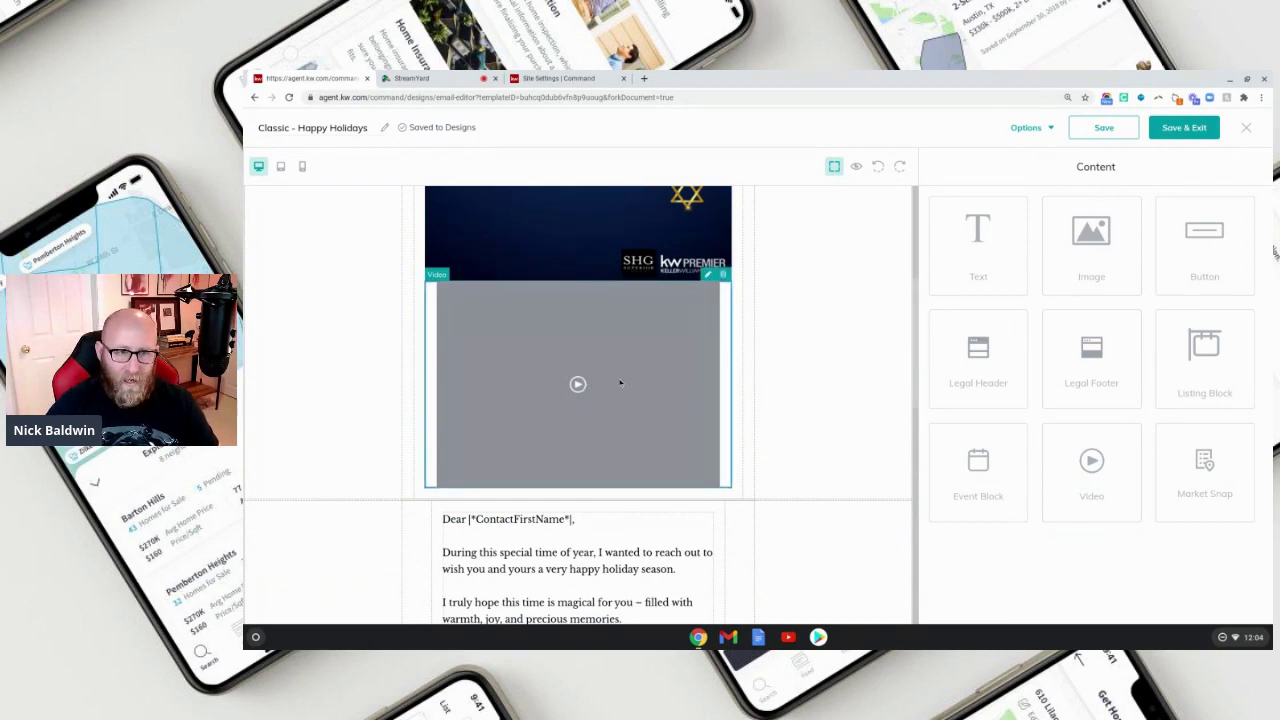
click(708, 274)
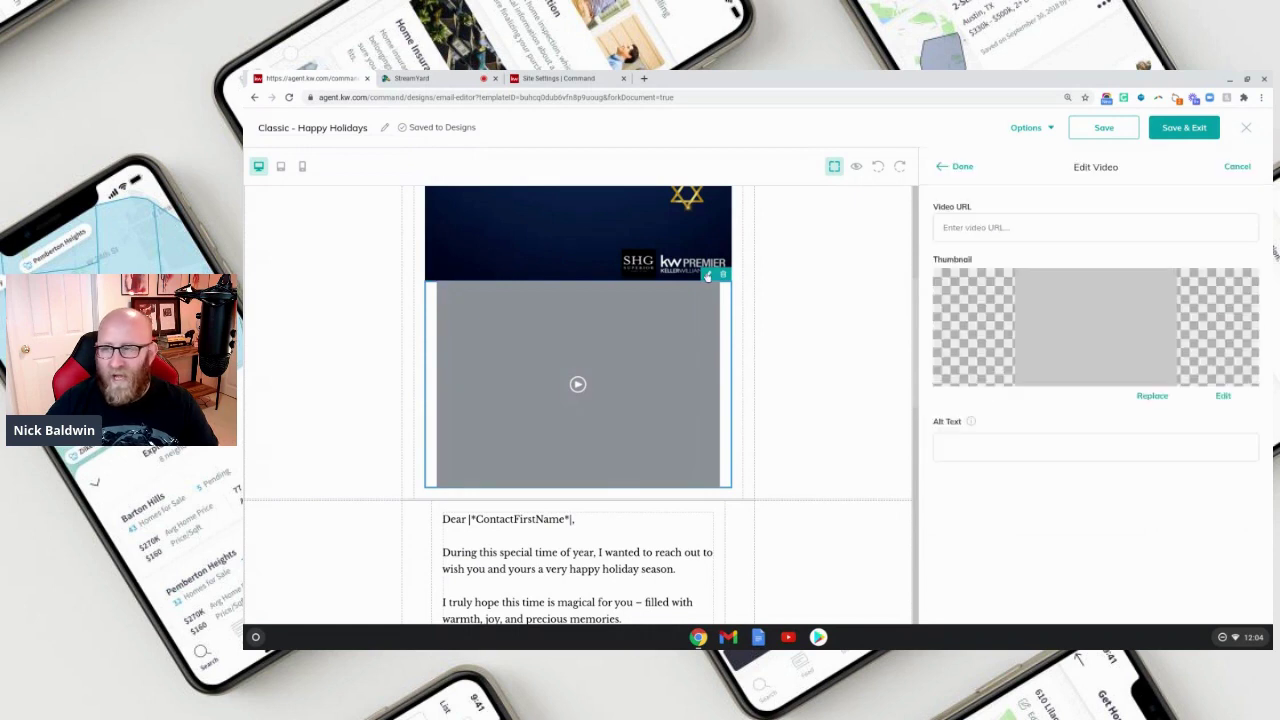
Make the Hanukkah image the video block's thumbnail.
click(1155, 397)
scroll(778, 406, down, 10)
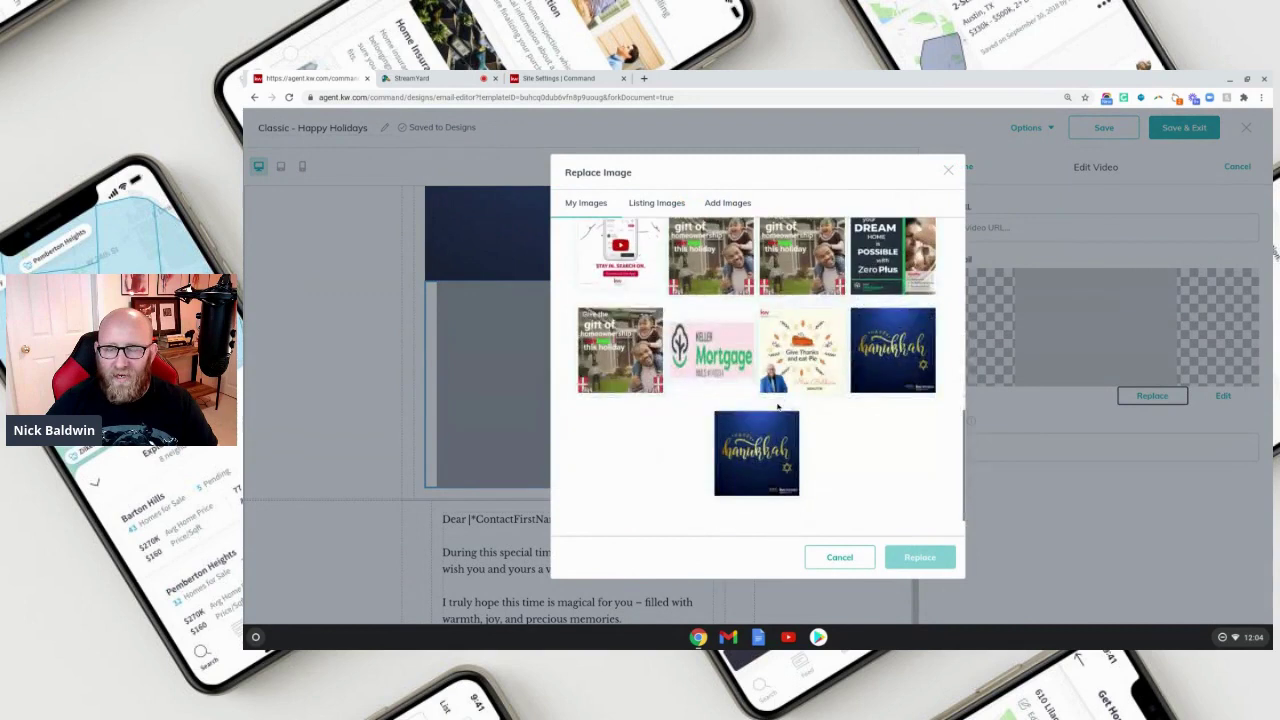
click(888, 370)
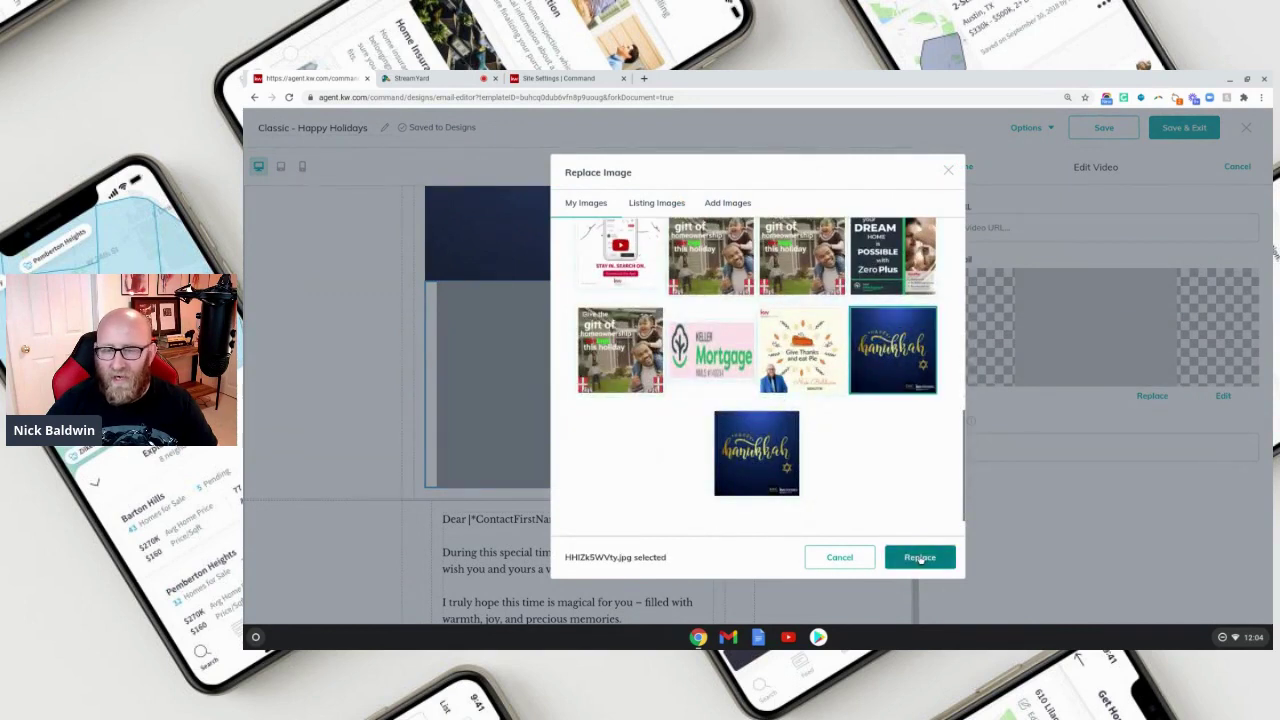
click(920, 558)
Paste the copied URL into the Video URL field and finish editing the video.
click(958, 167)
right_click(1002, 228)
click(1029, 325)
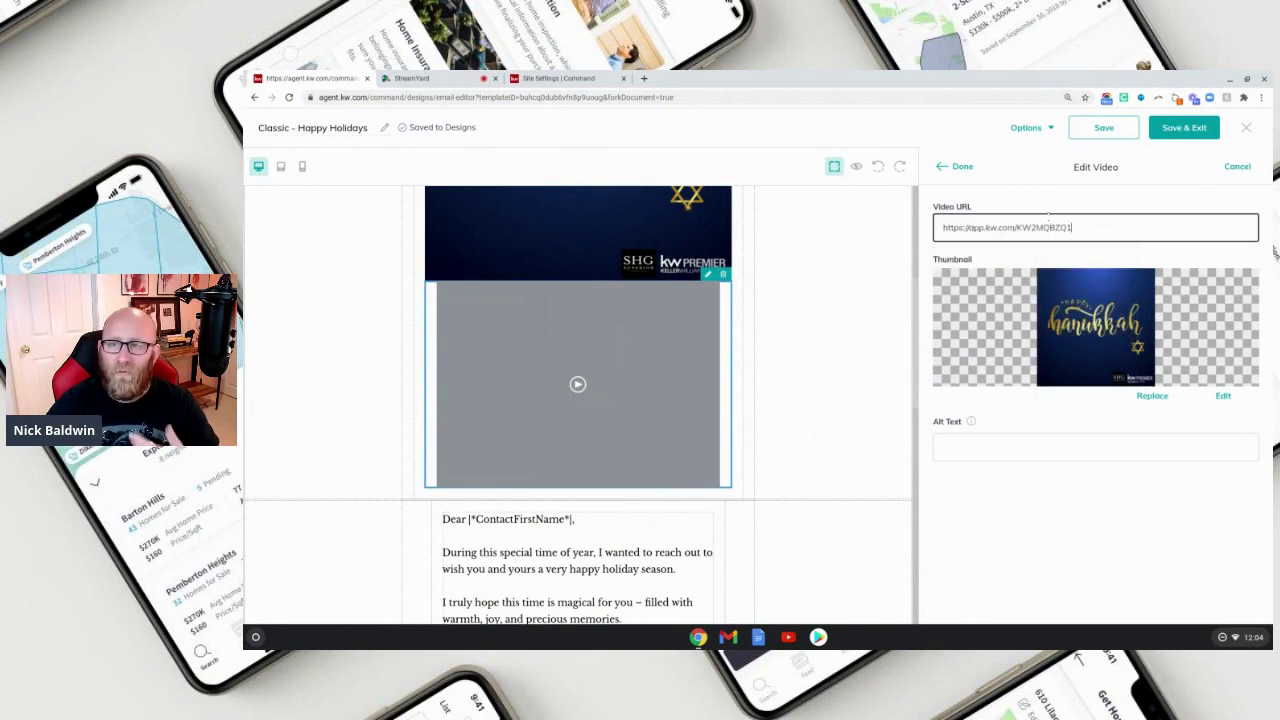
click(942, 168)
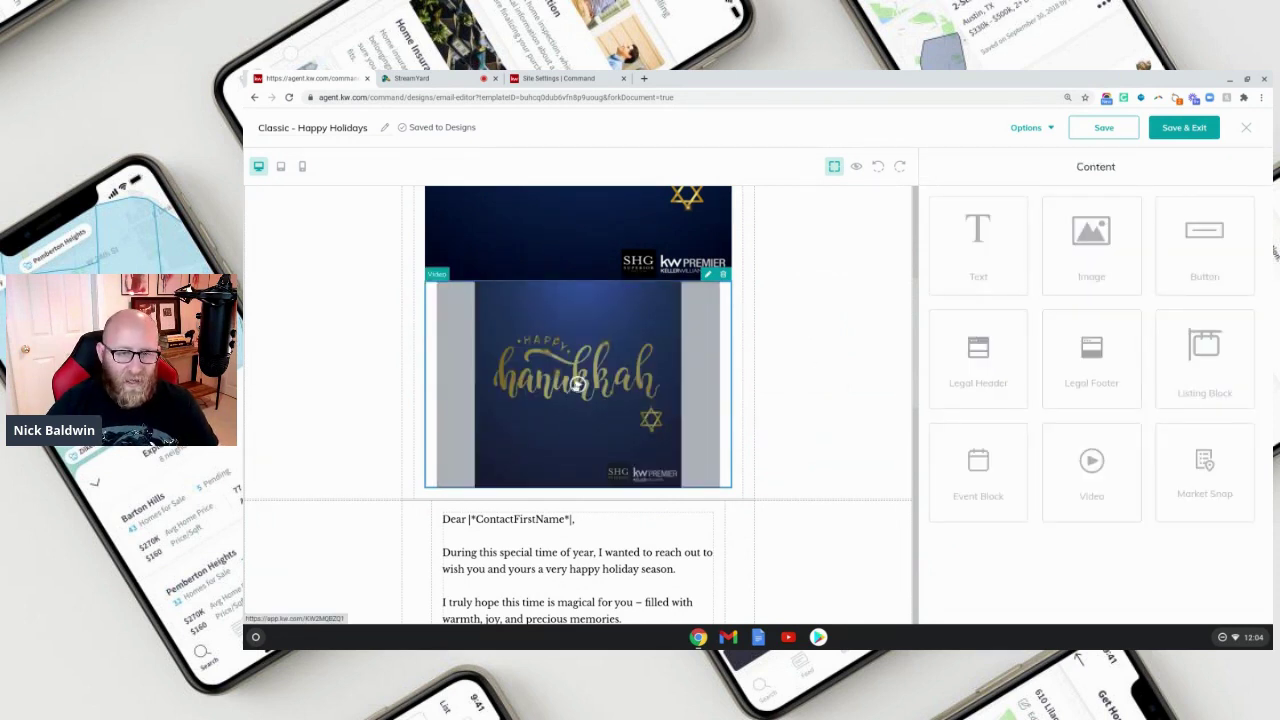
Delete the video block from the email.
click(723, 274)
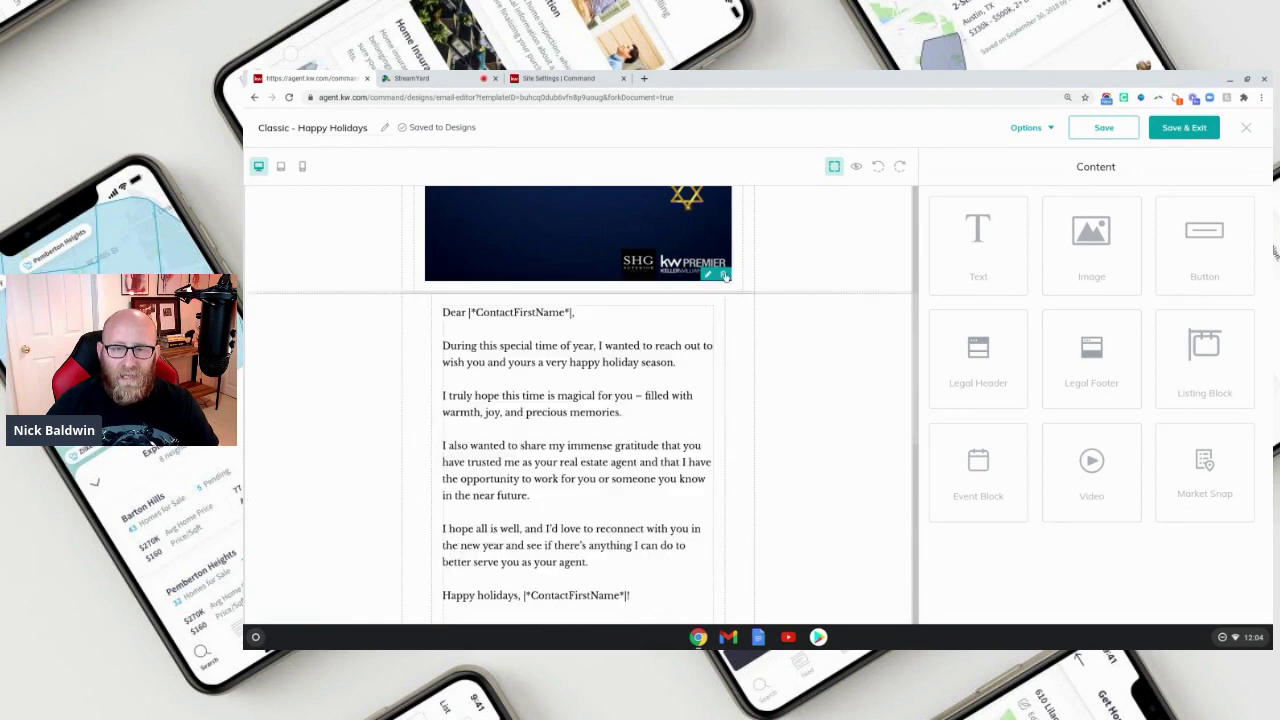
scroll(801, 431, up, 3)
scroll(815, 440, up, 1)
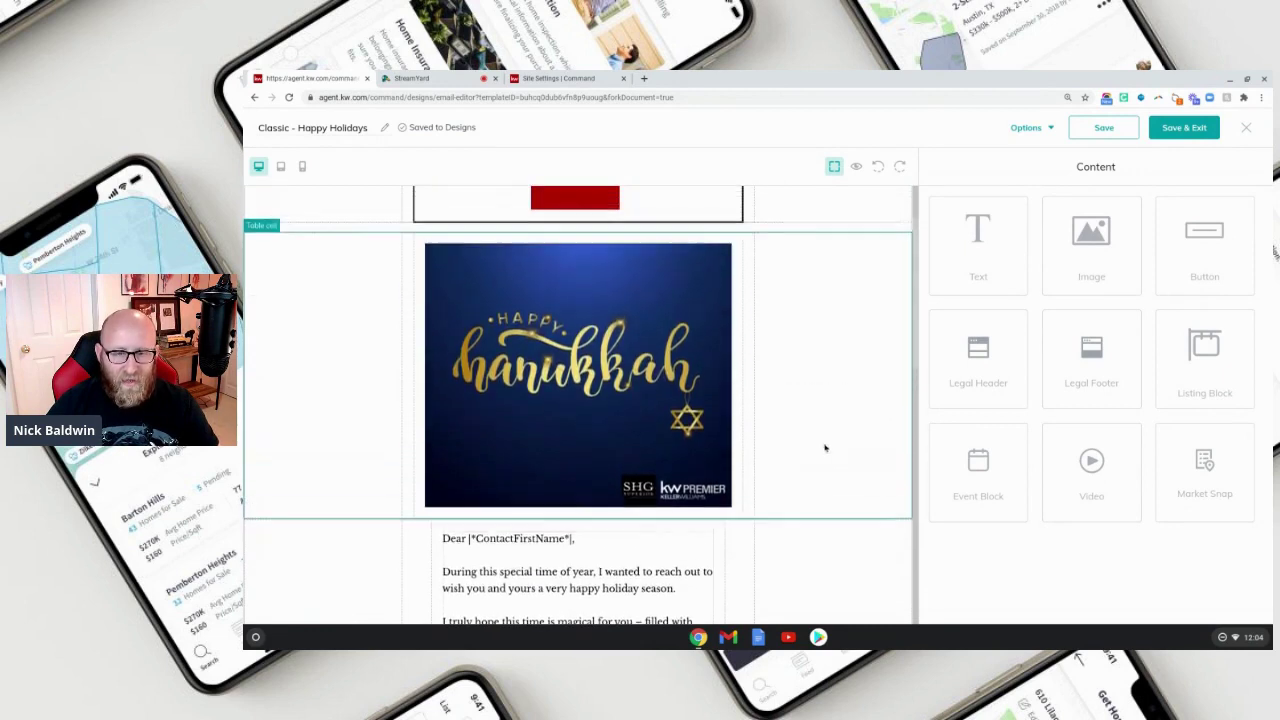
scroll(819, 450, down, 1)
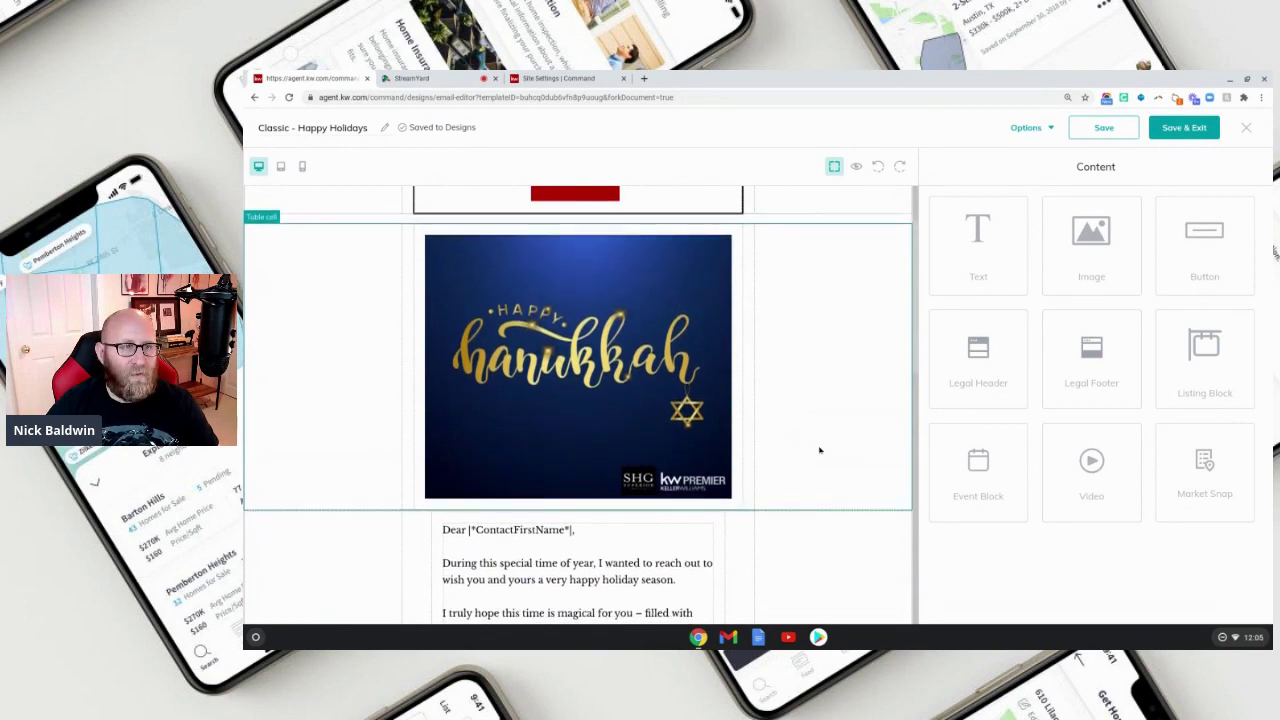
scroll(819, 450, up, 5)
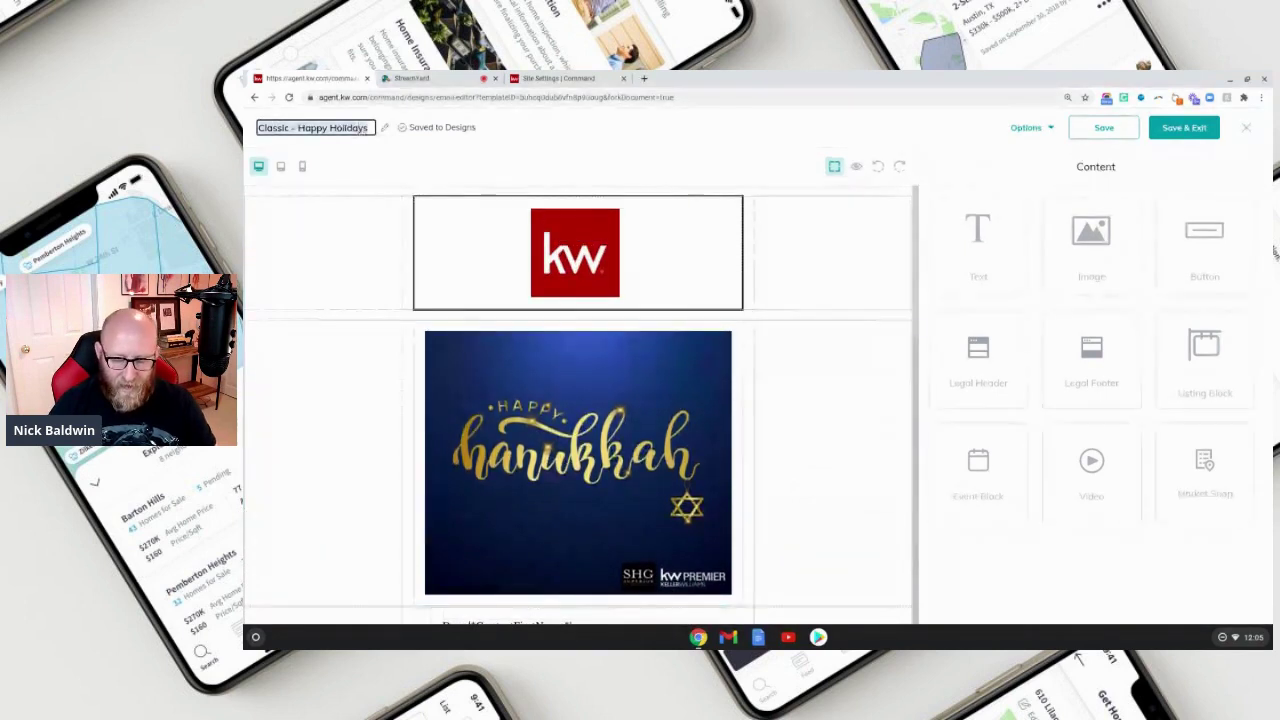
Rename the design 'happy hanukkah', fixing the typo, then Save & Exit.
text(happu hanu)
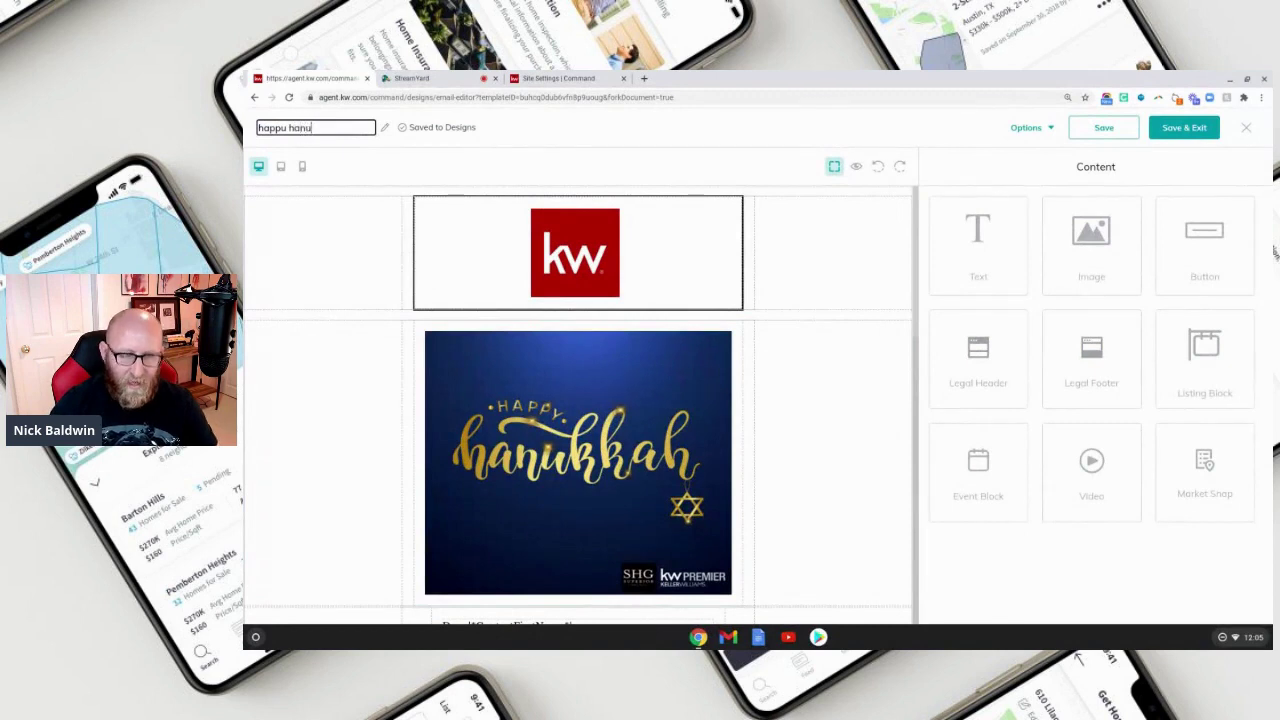
text(kkah)
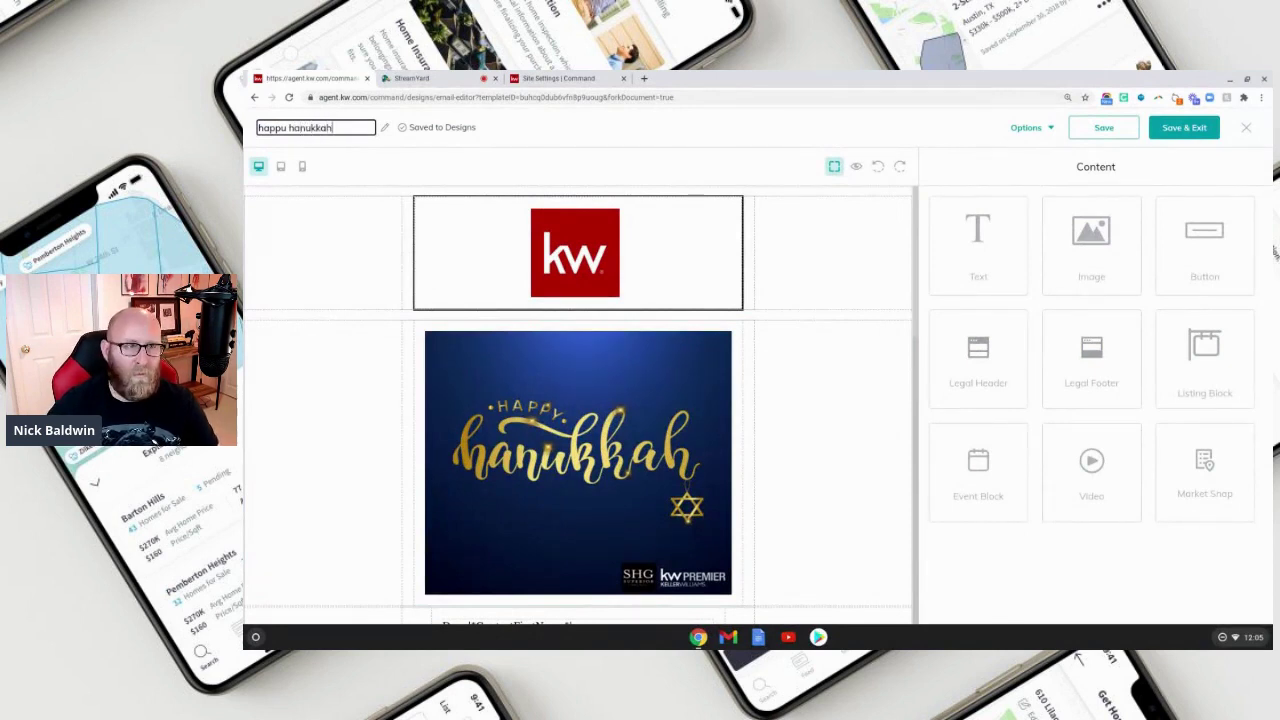
key(Return)
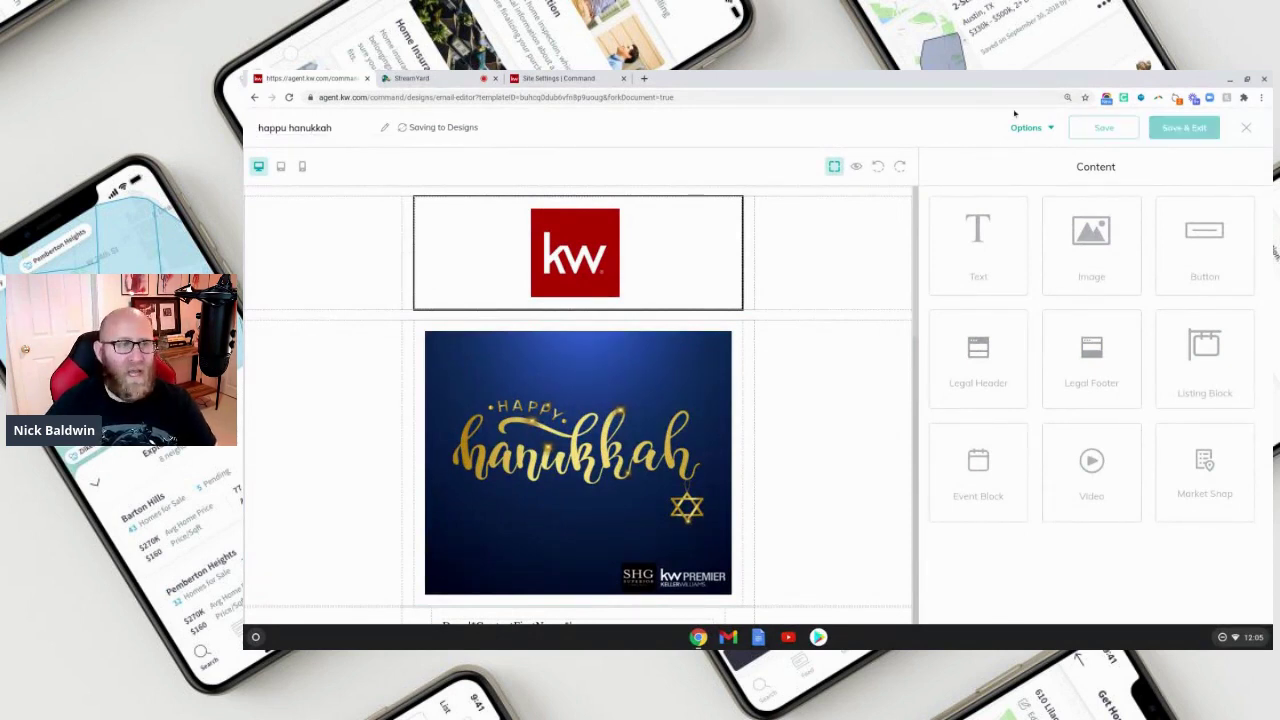
click(289, 127)
key(BackSpace)
text(y)
key(Return)
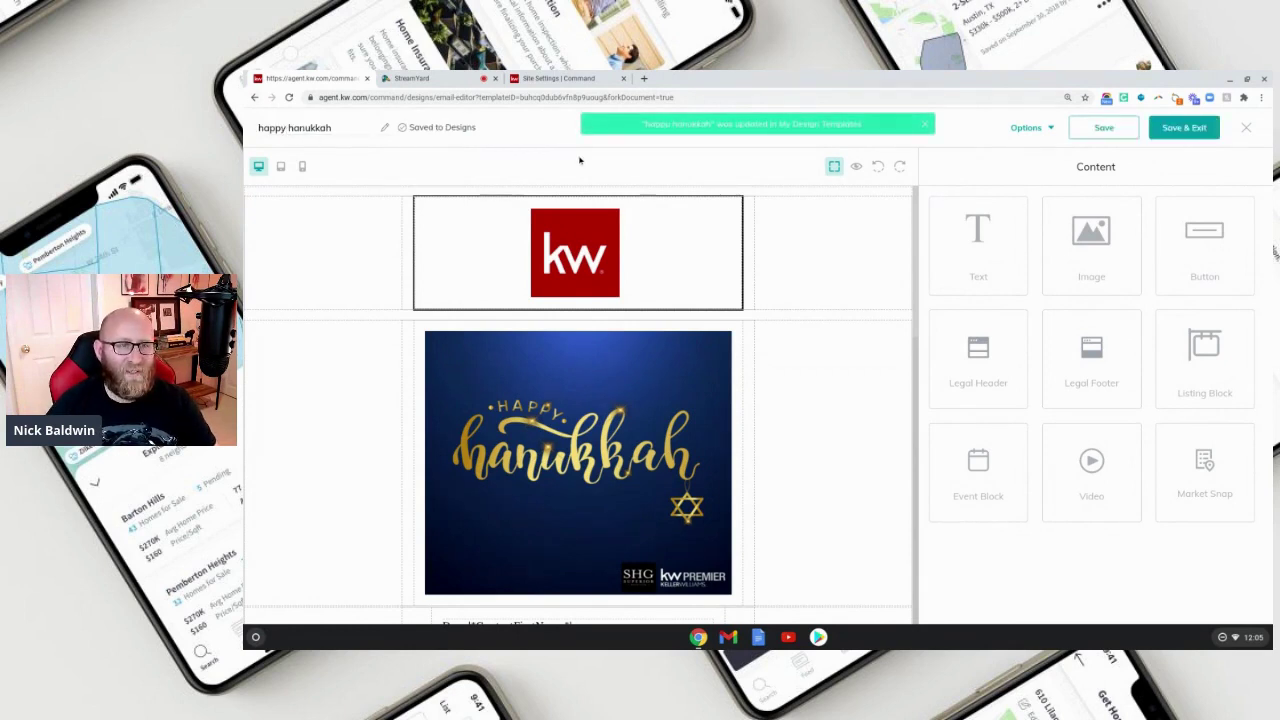
click(1180, 128)
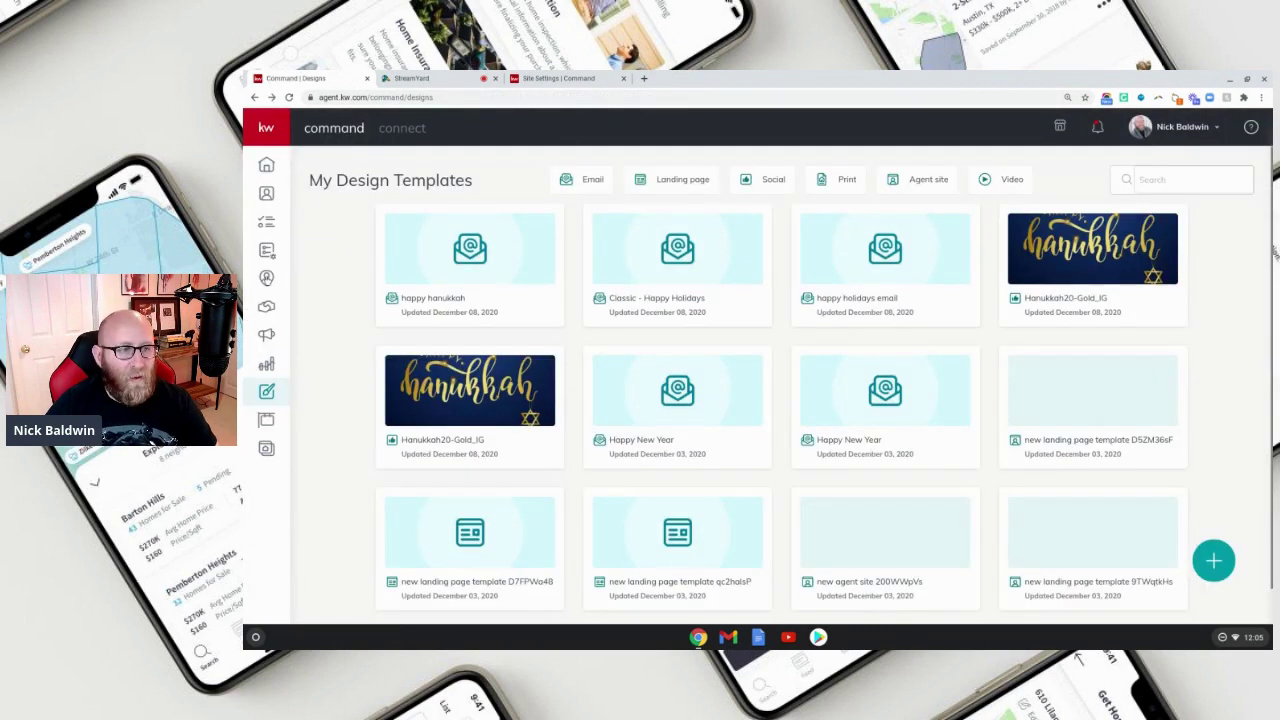
Create a SmartPlan with Plan Name 'sphere happy holidays' from the SmartPlans section.
click(266, 250)
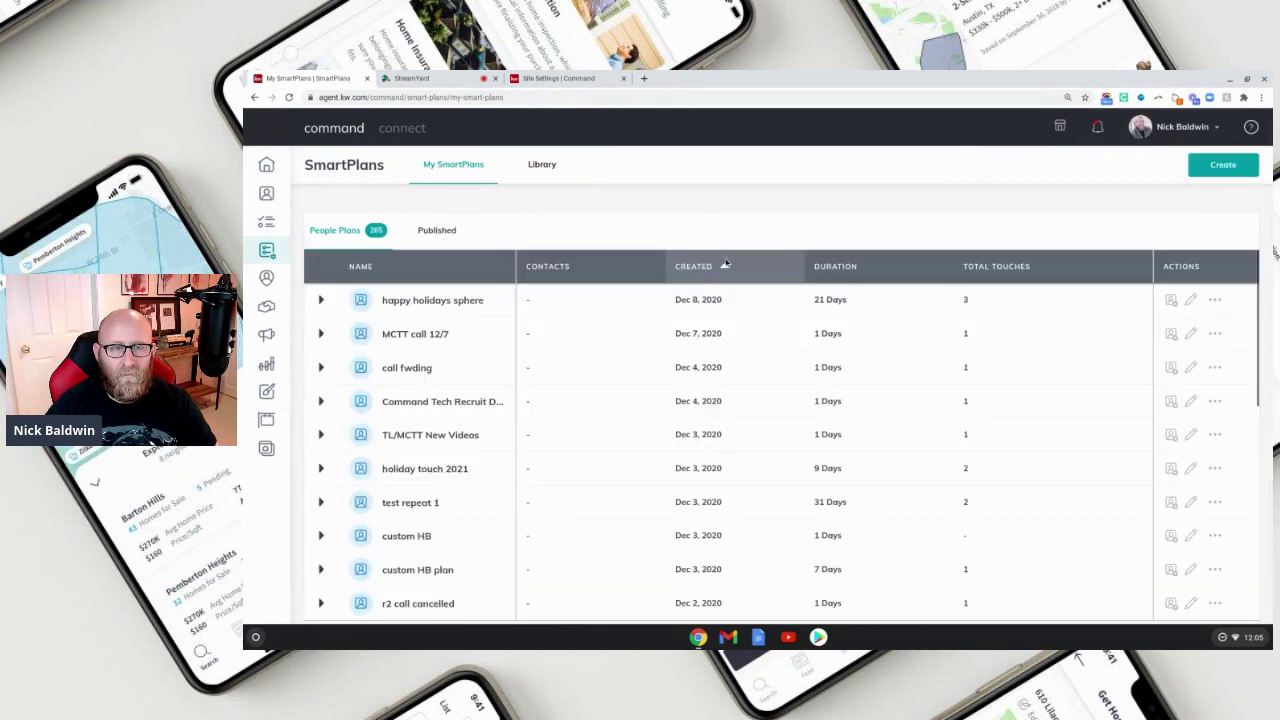
click(1223, 165)
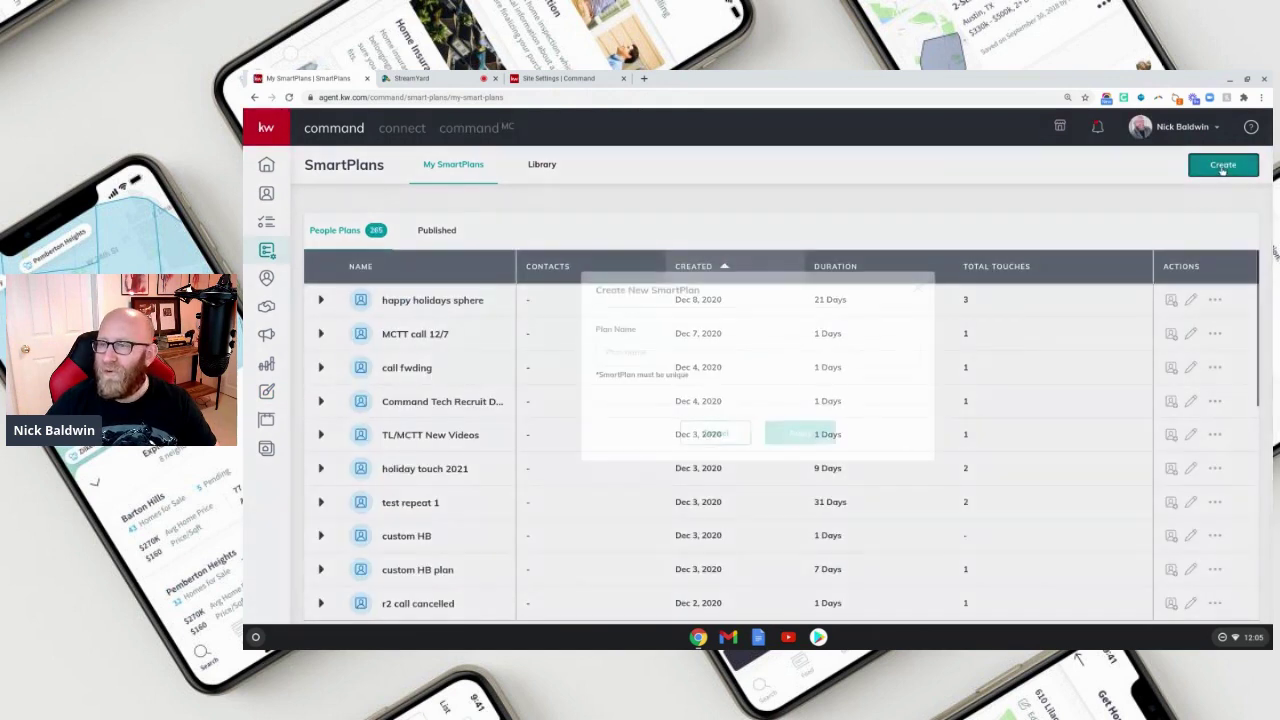
click(679, 352)
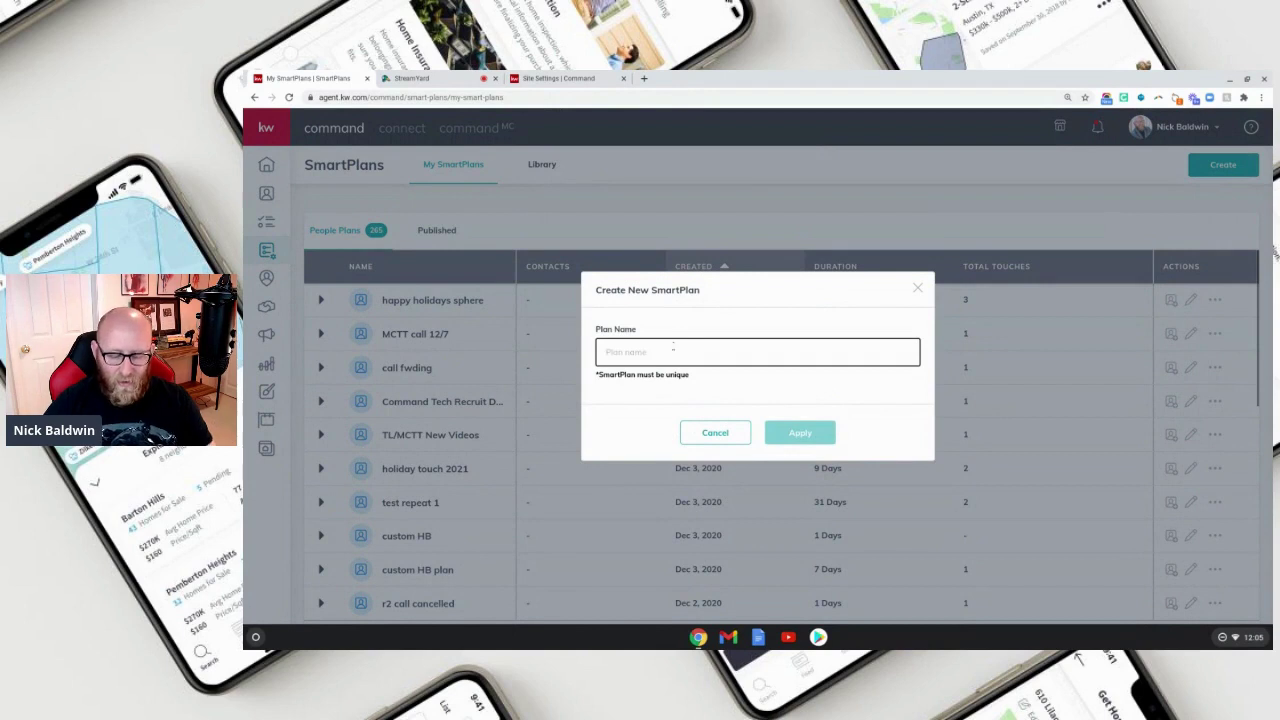
text(sphere happy holidays)
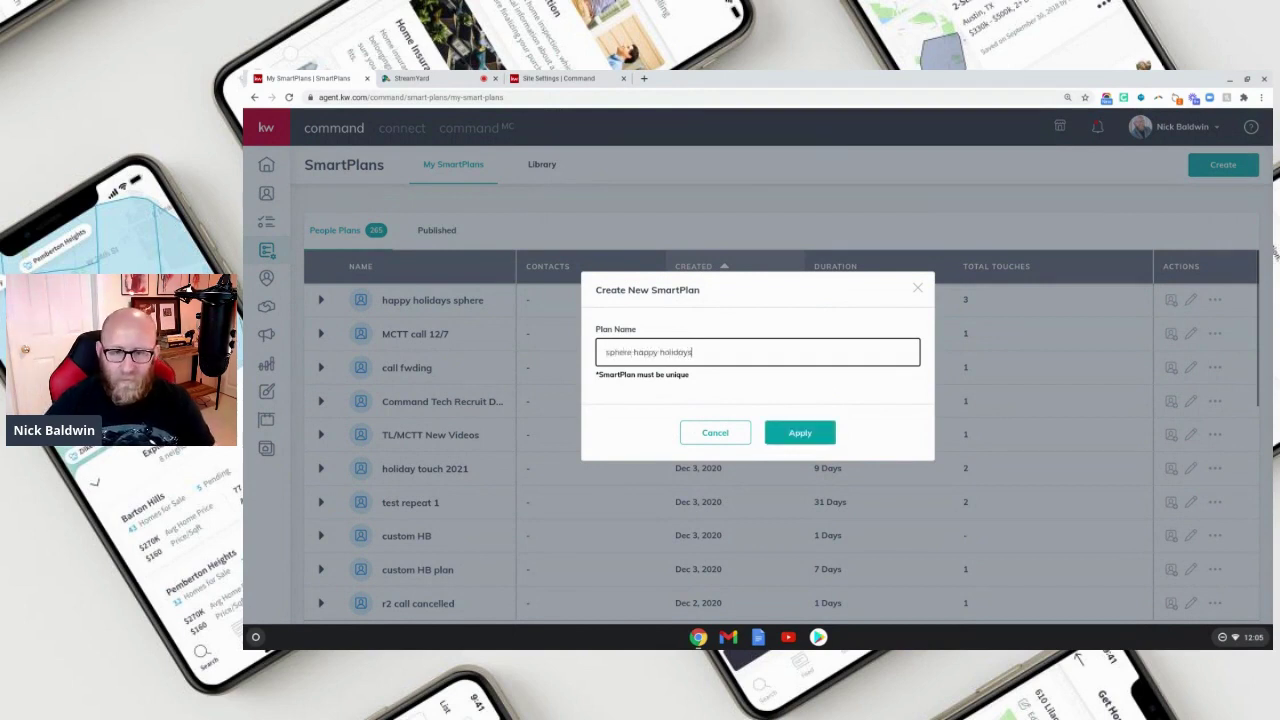
click(806, 432)
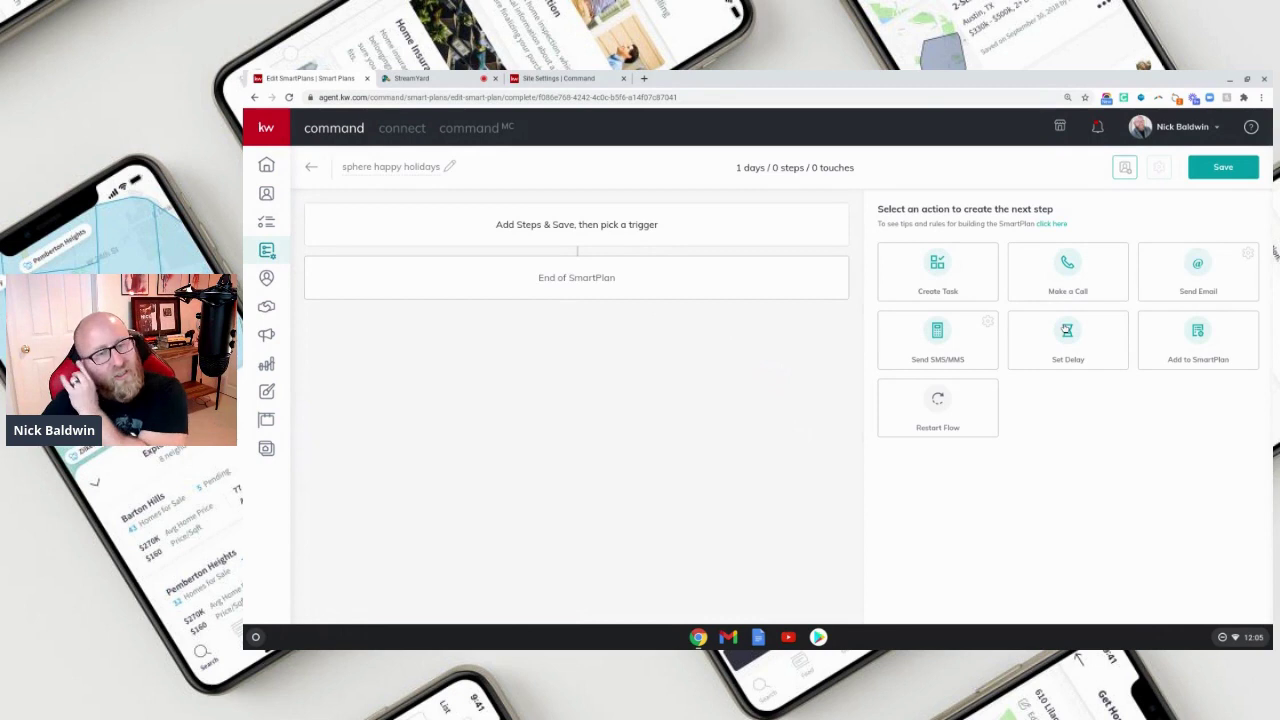
Add a Send Email step and clear the test 'happy holidays' body text.
click(1200, 279)
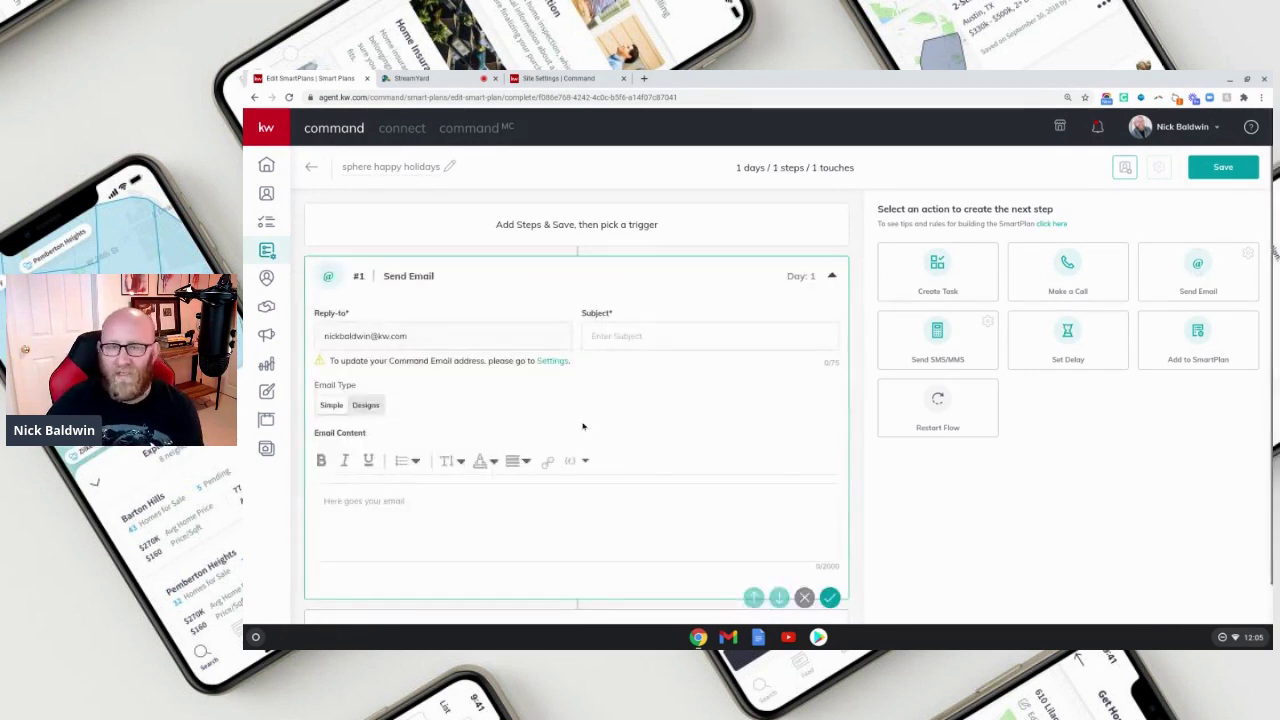
click(375, 519)
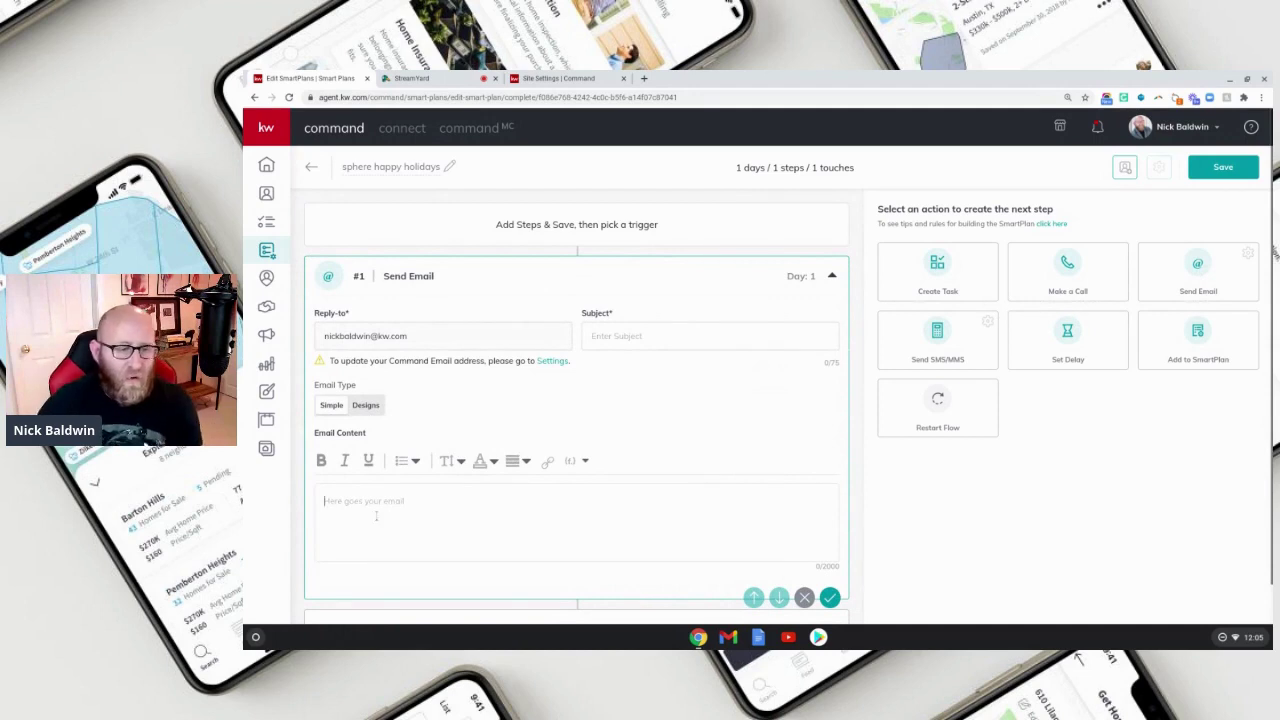
text(happy h)
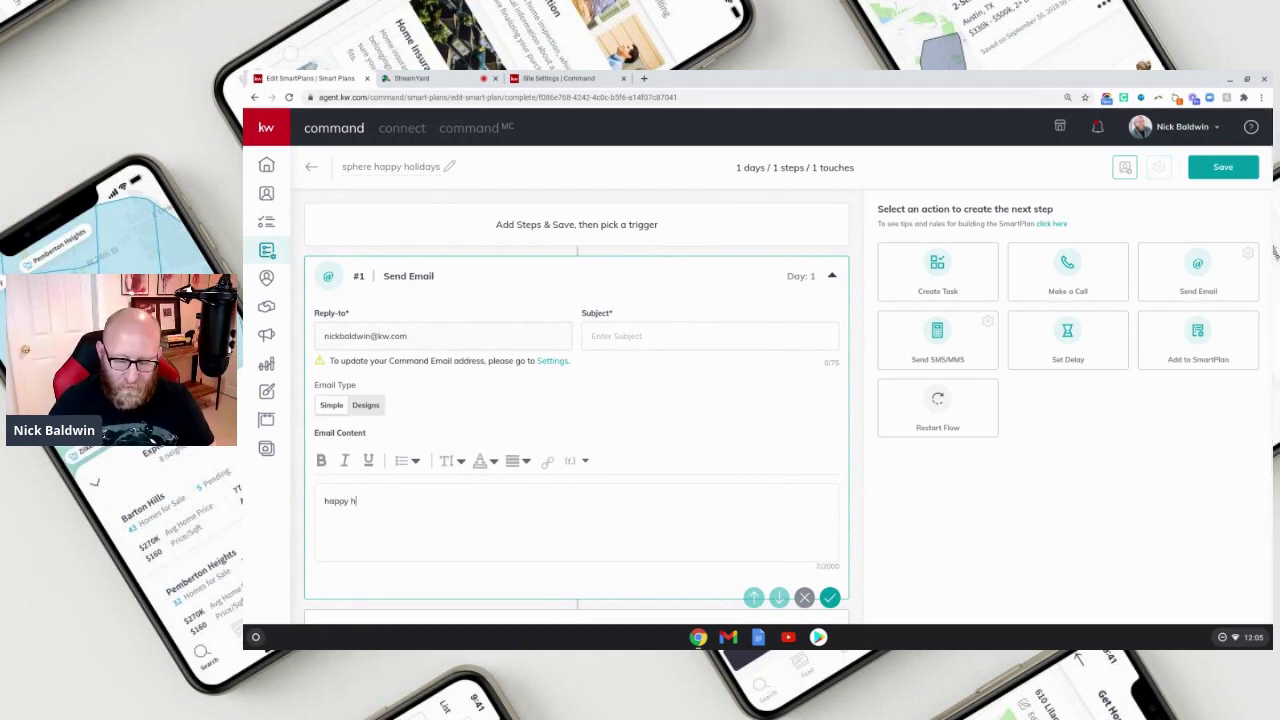
text(olidays)
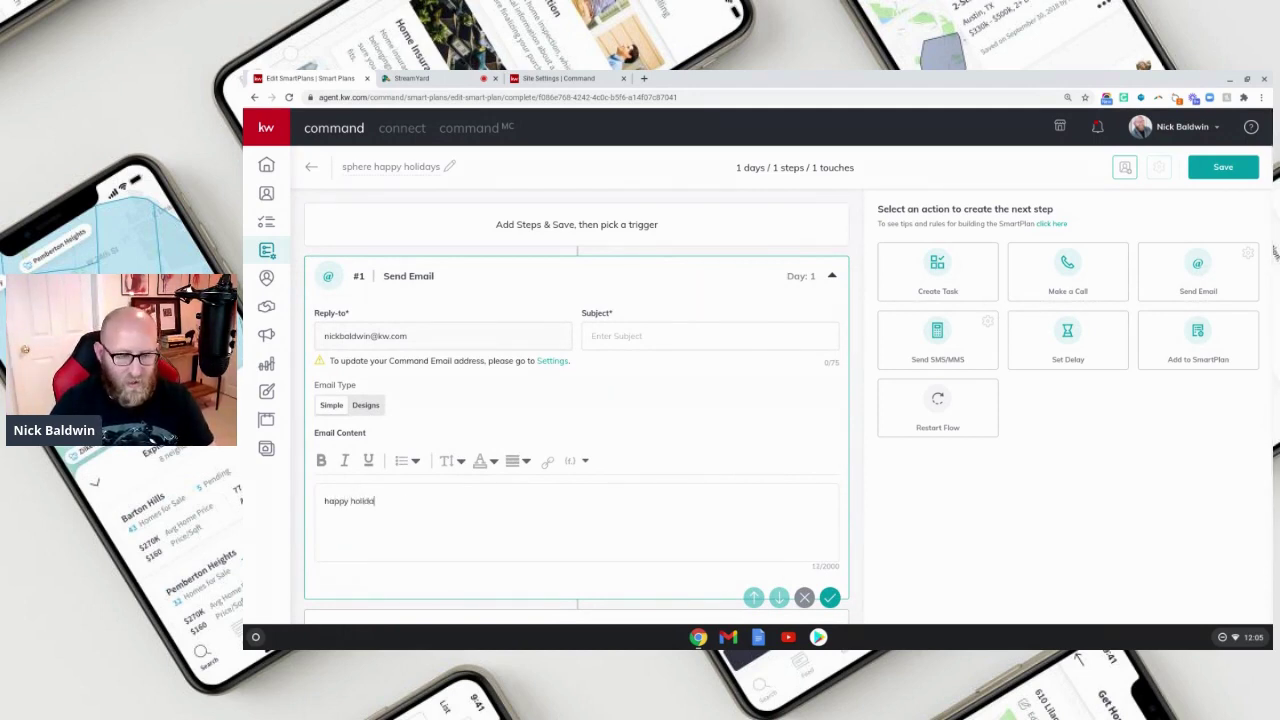
triple_click(367, 500)
key(BackSpace)
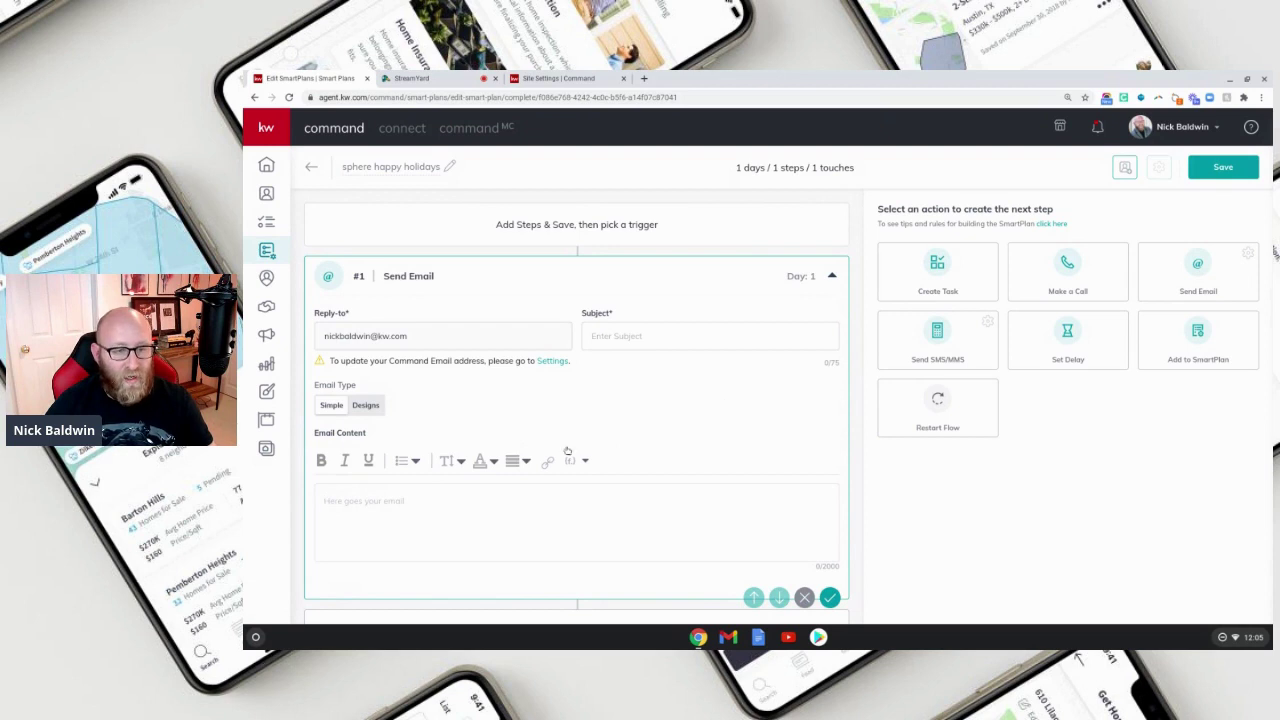
Set the email type to Designs with subject 'Happy Hanukkah' and bring up the design library.
click(360, 408)
click(648, 338)
text(Happ)
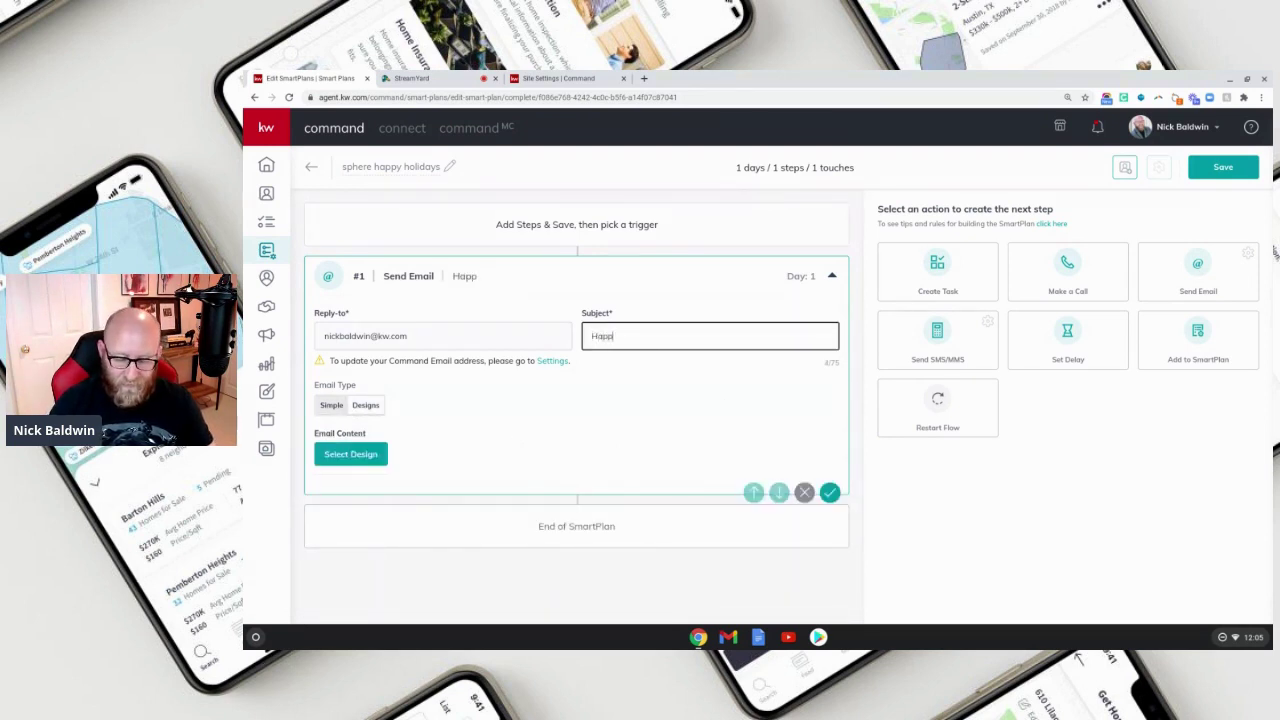
text(y Hanukkah)
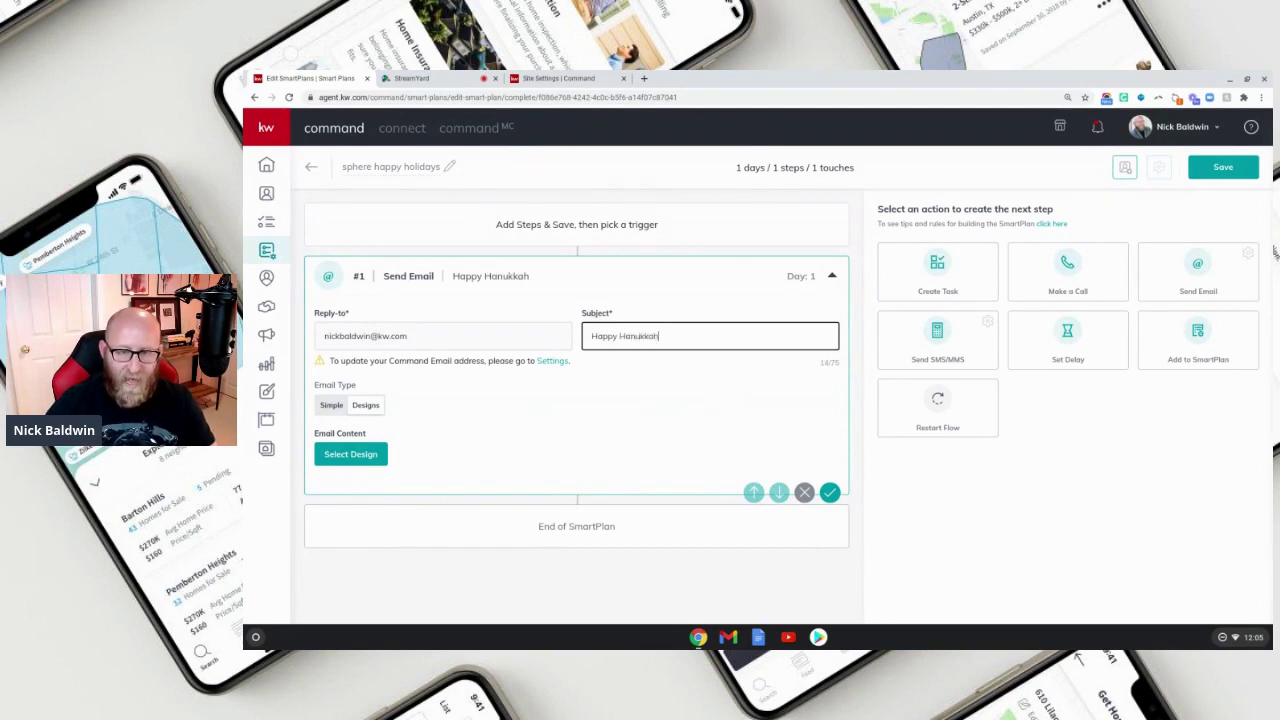
click(350, 454)
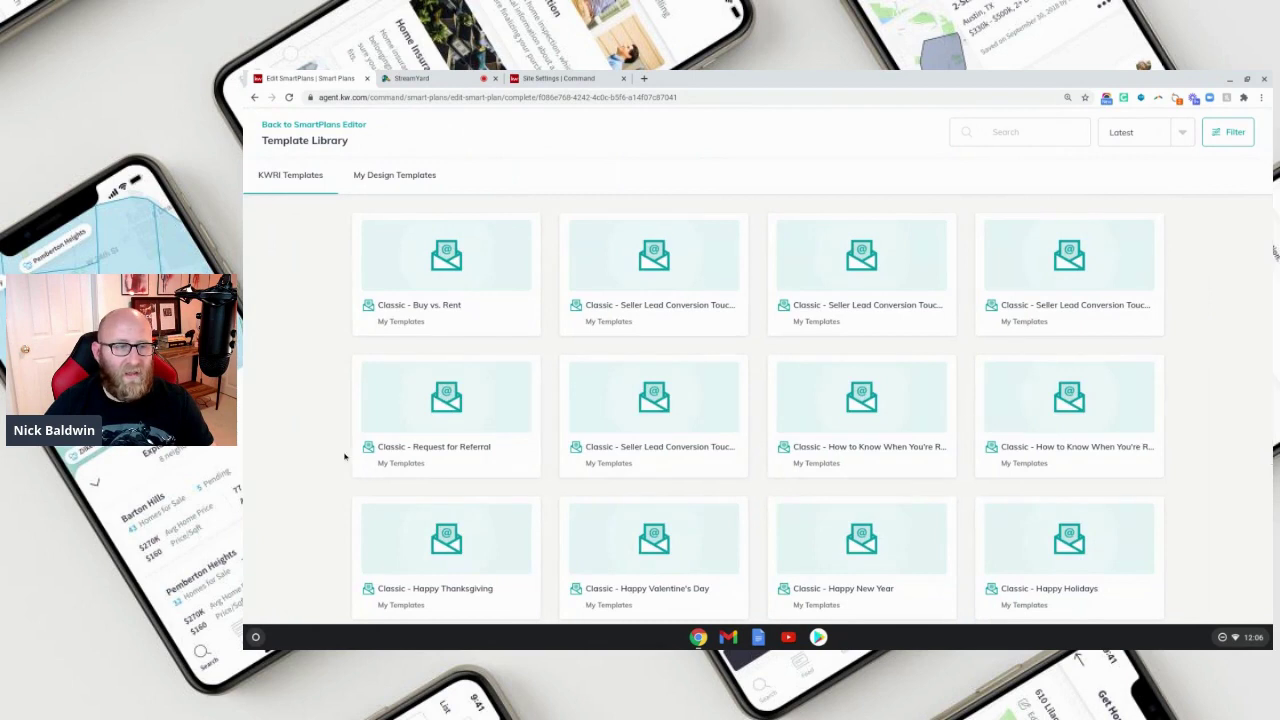
Pick the happy hanukkah design from your own templates and dismiss the Changes to Template notice.
click(397, 177)
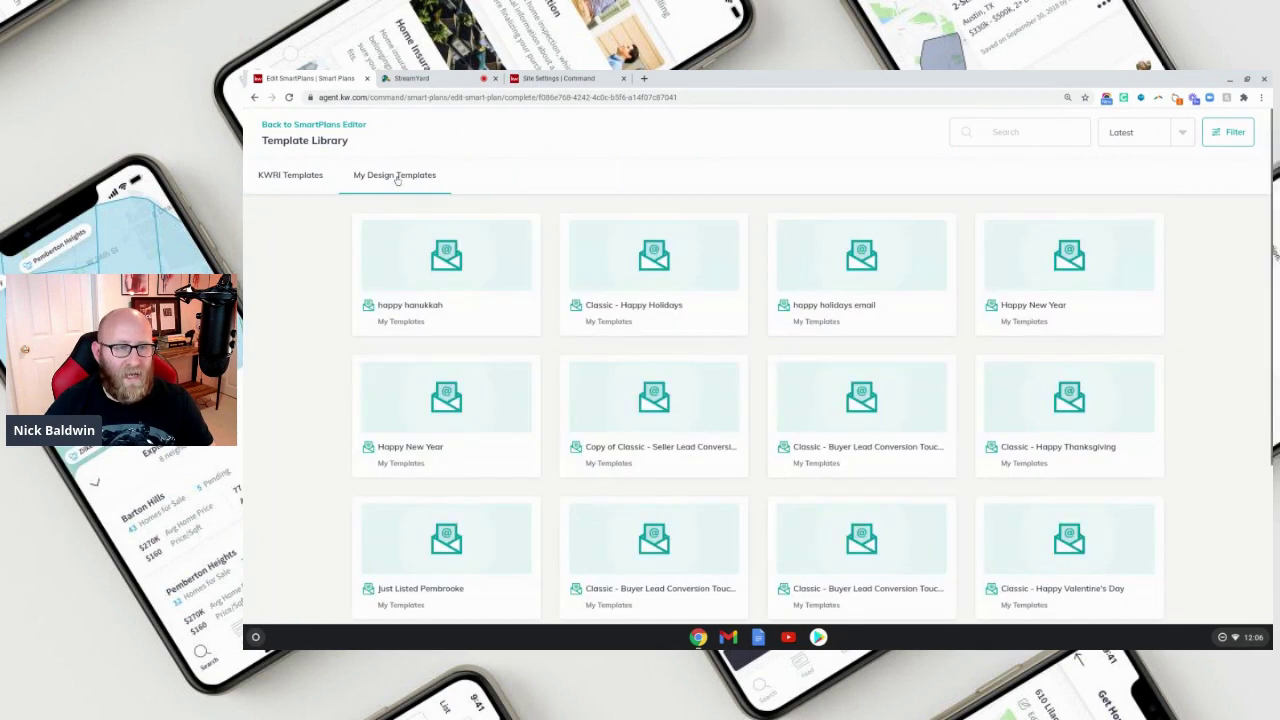
click(448, 311)
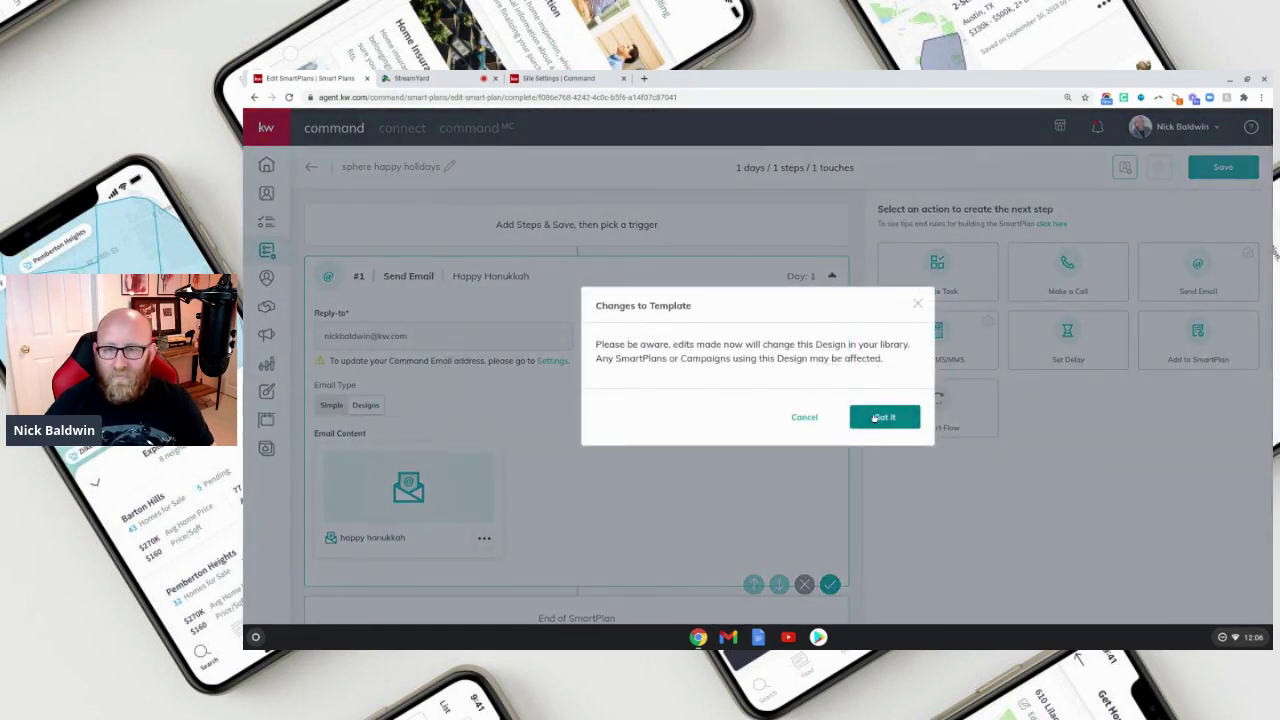
click(887, 418)
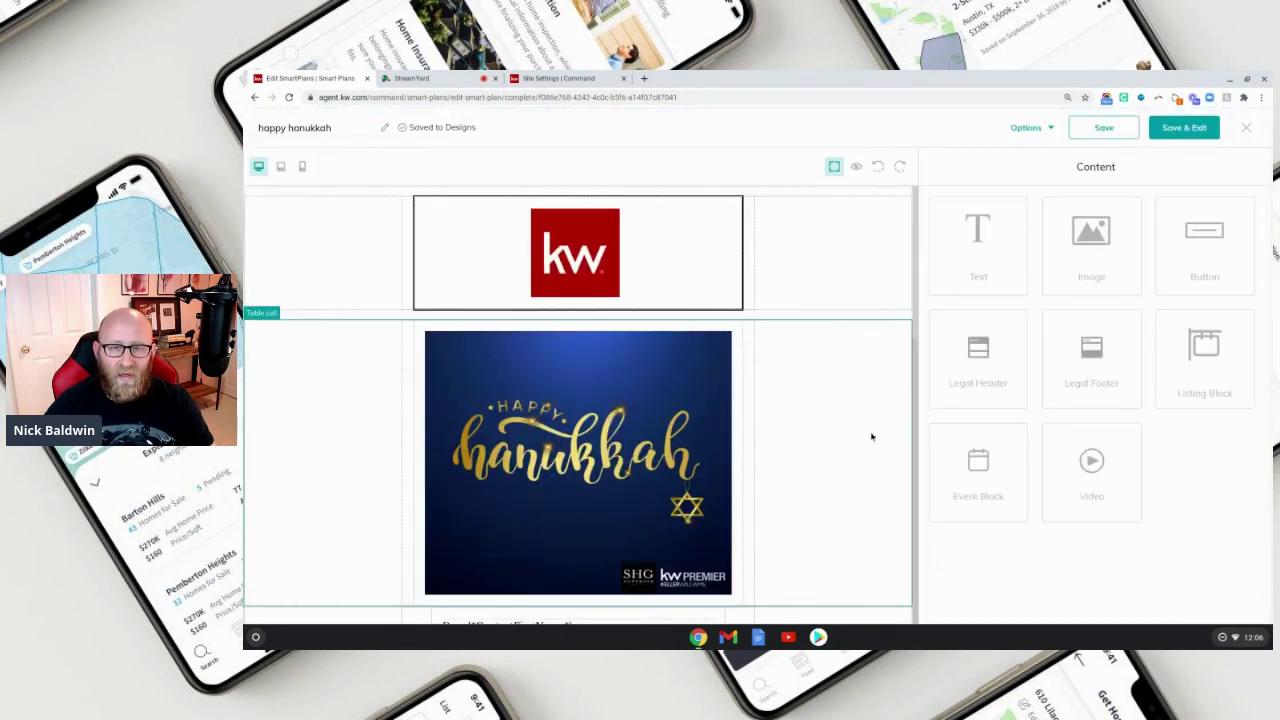
Check the Hanukkah email layout at tablet and mobile widths in the design editor.
scroll(828, 443, down, 4)
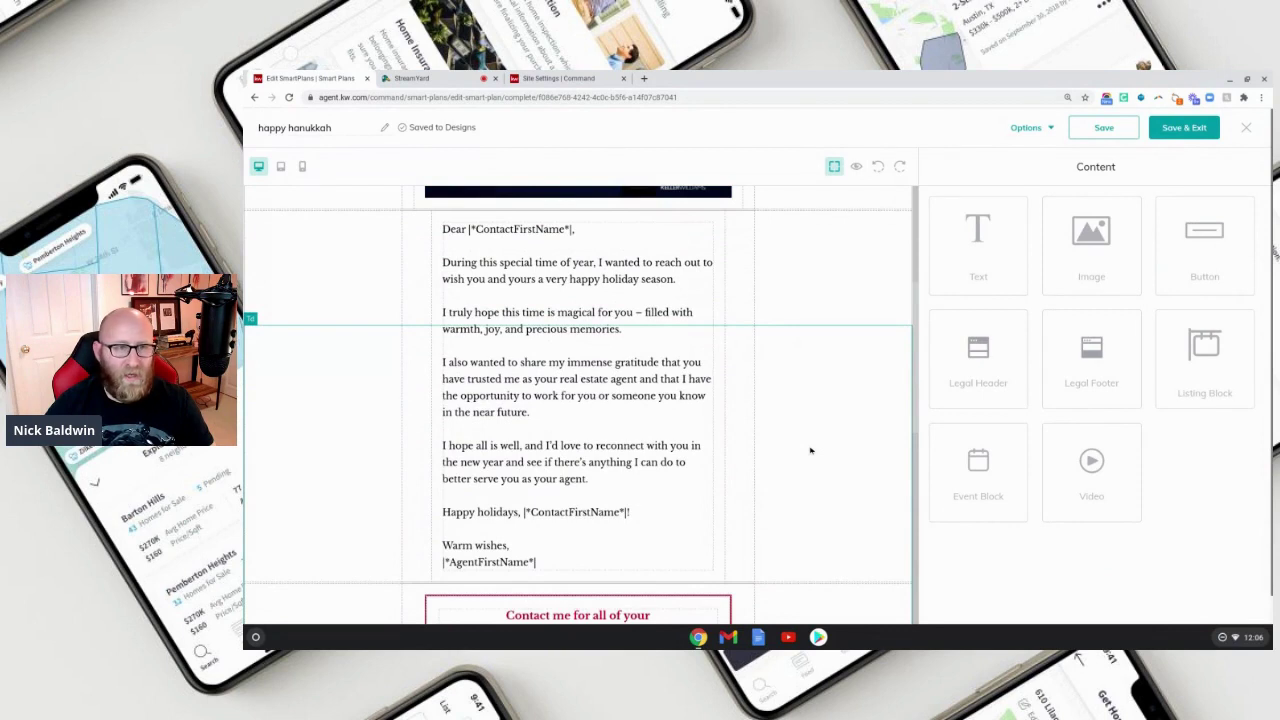
scroll(810, 450, up, 4)
click(281, 166)
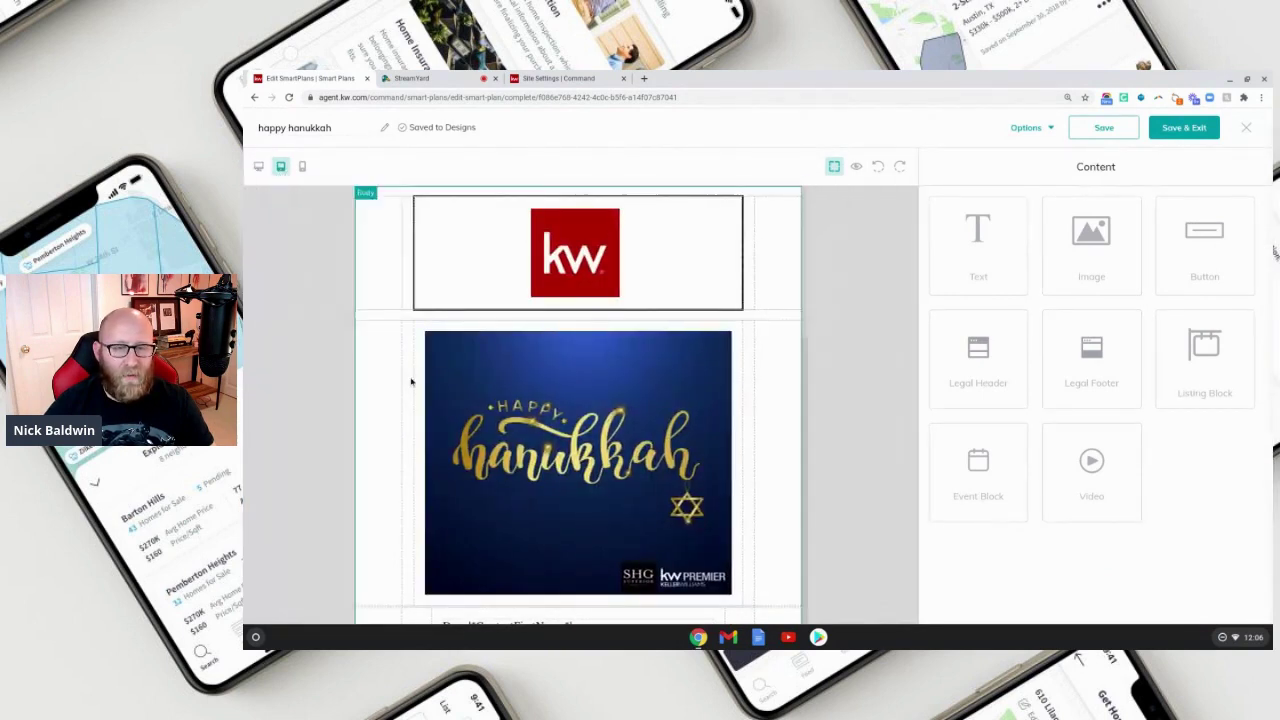
scroll(498, 412, down, 2)
click(301, 166)
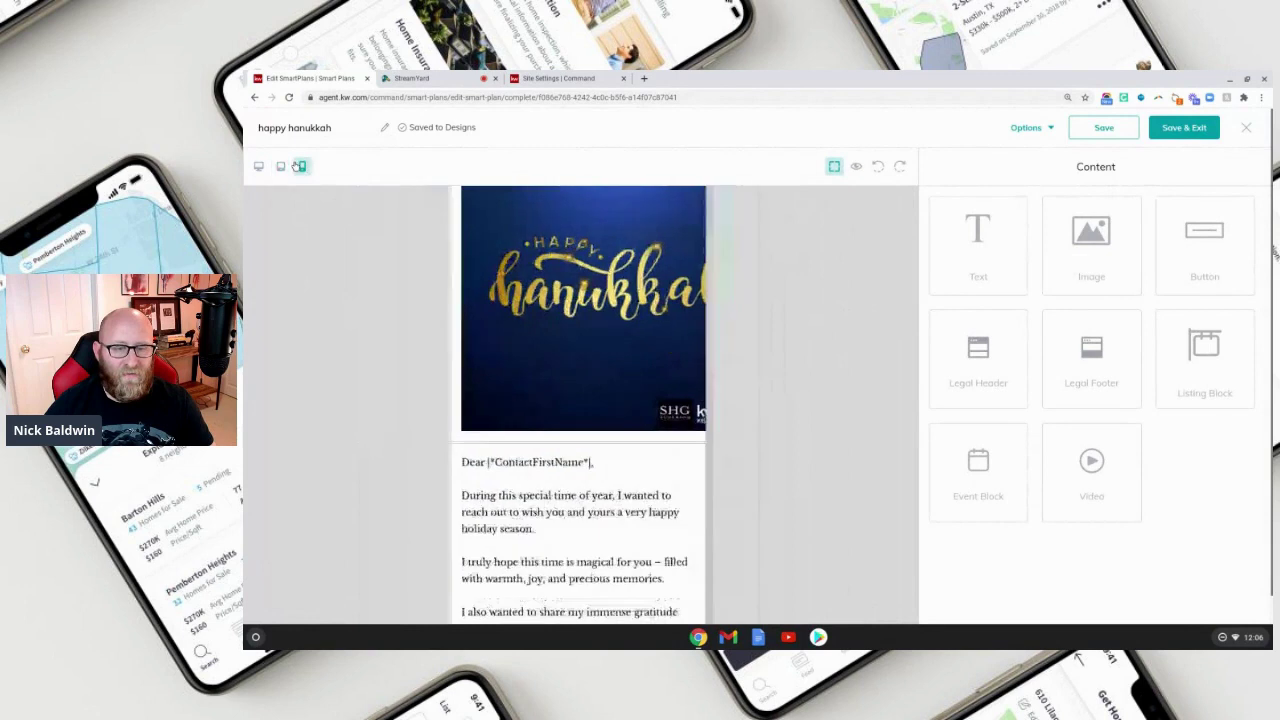
scroll(530, 390, down, 2)
scroll(530, 390, up, 5)
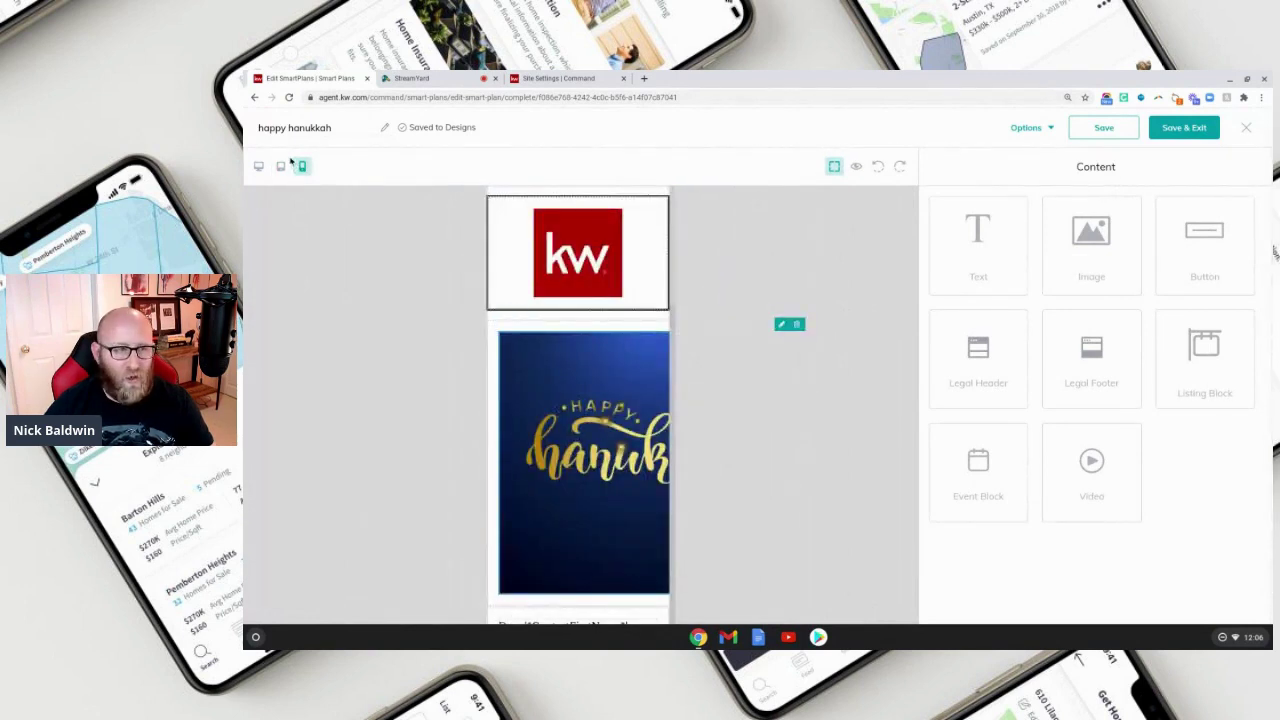
click(281, 167)
Preview the full Hanukkah email at mobile width, then close the preview.
click(1025, 128)
click(1034, 162)
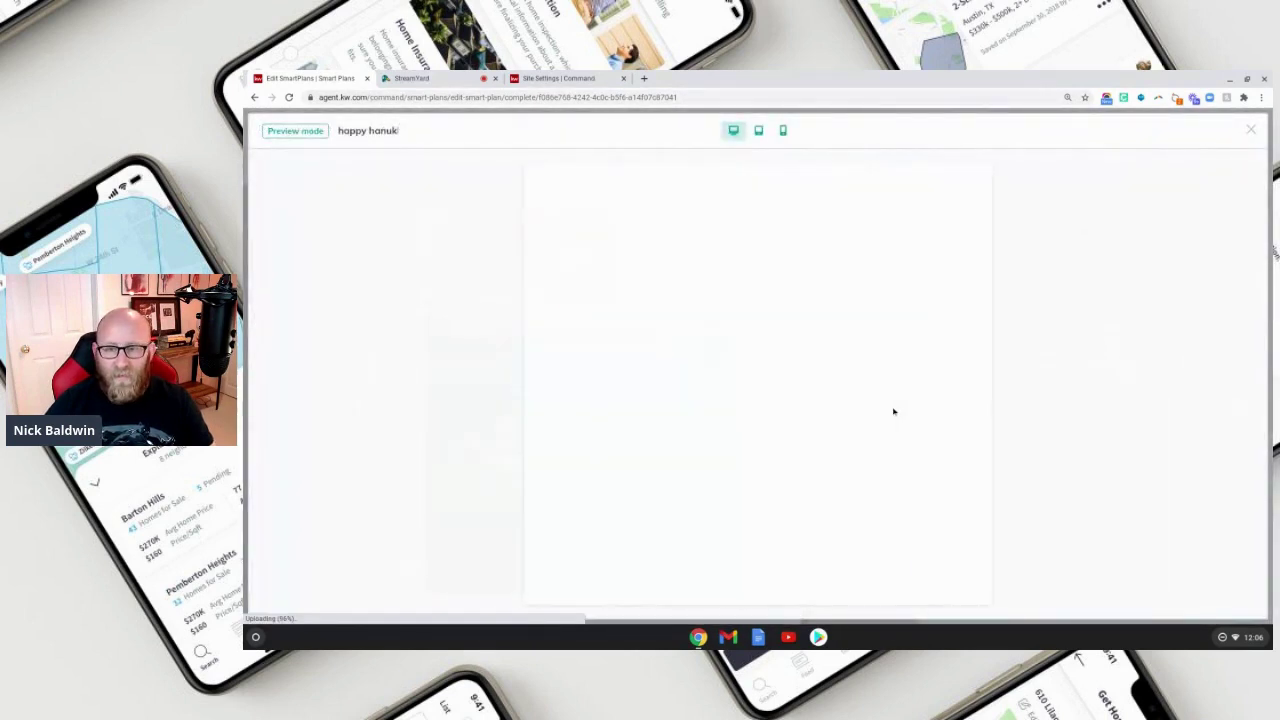
click(783, 130)
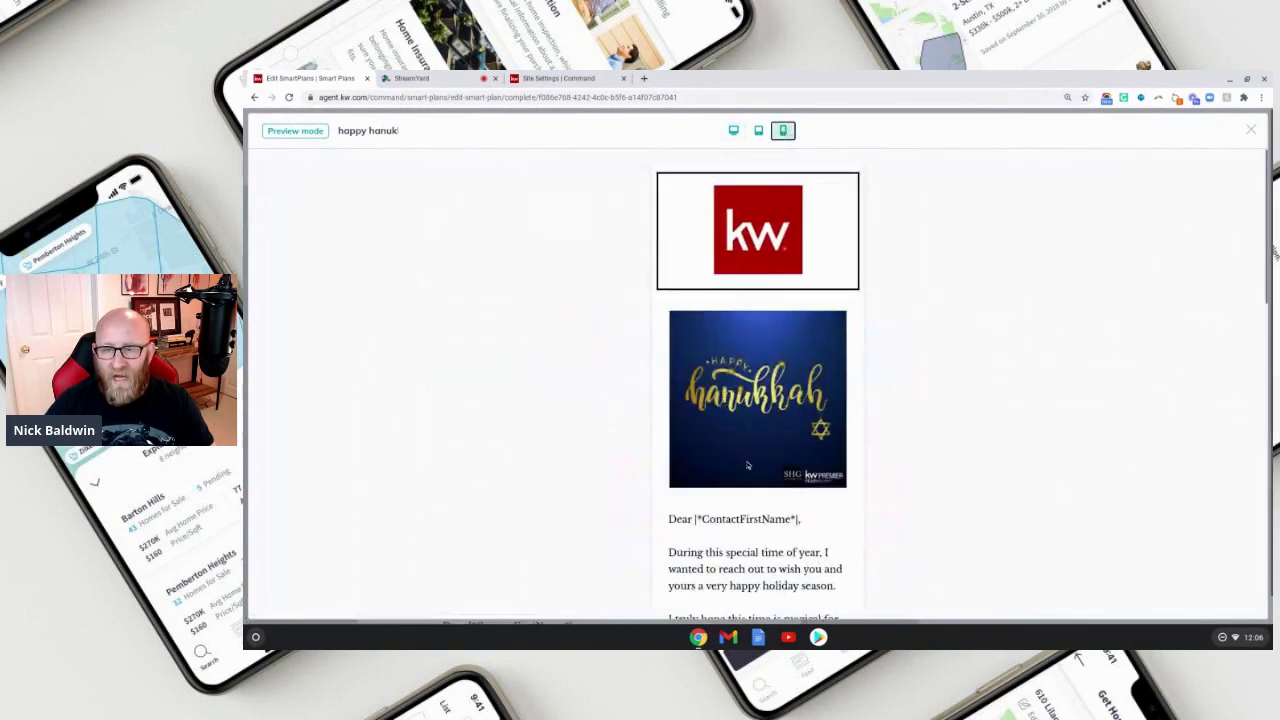
scroll(747, 465, down, 5)
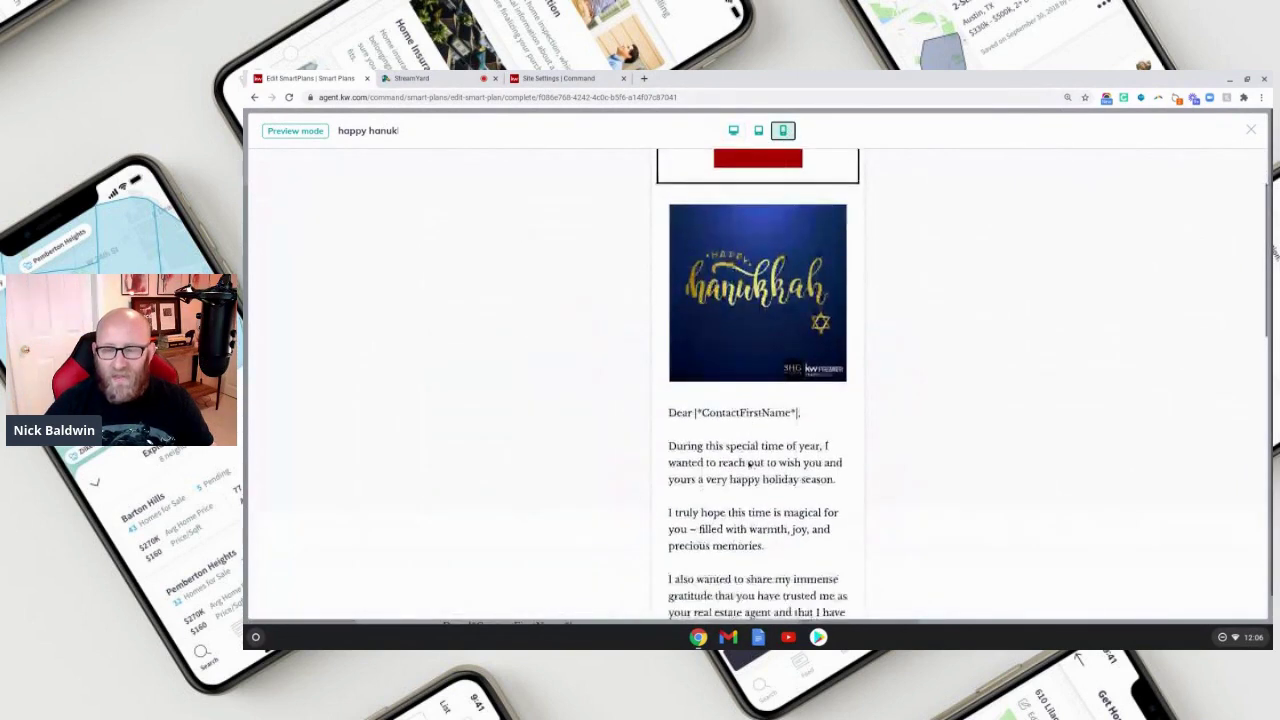
scroll(748, 463, down, 4)
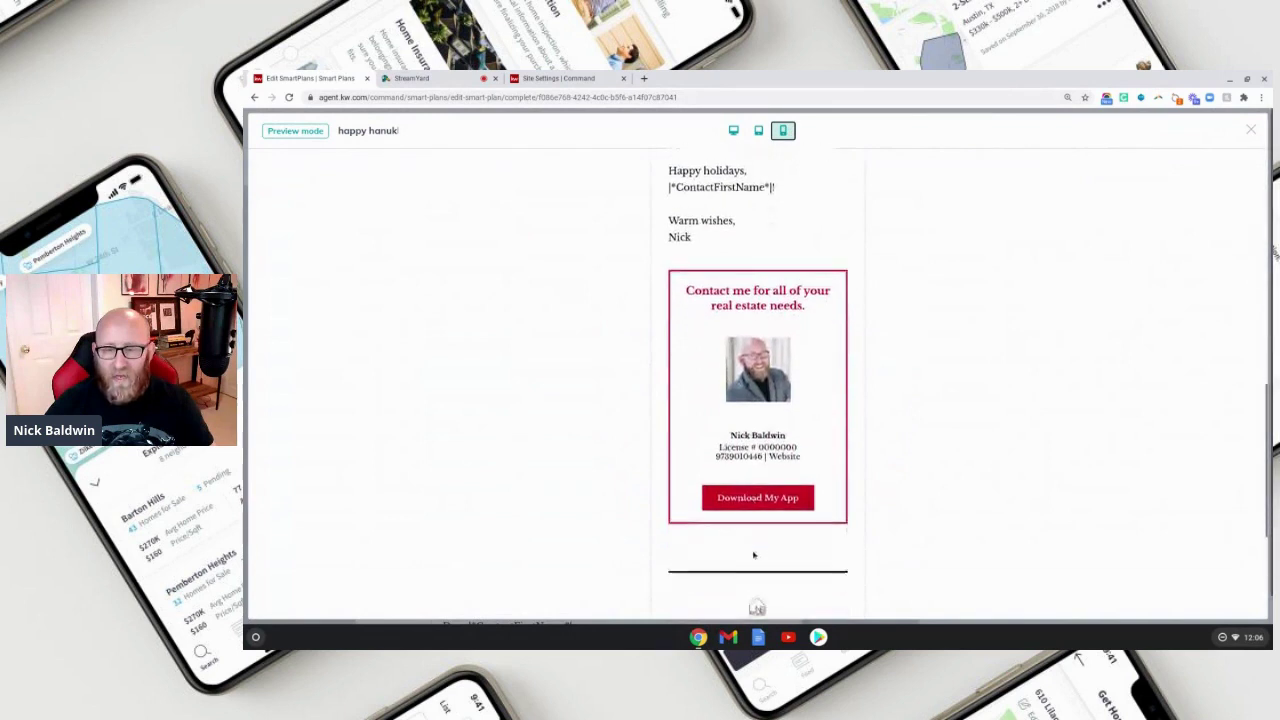
scroll(755, 553, down, 3)
scroll(755, 555, up, 6)
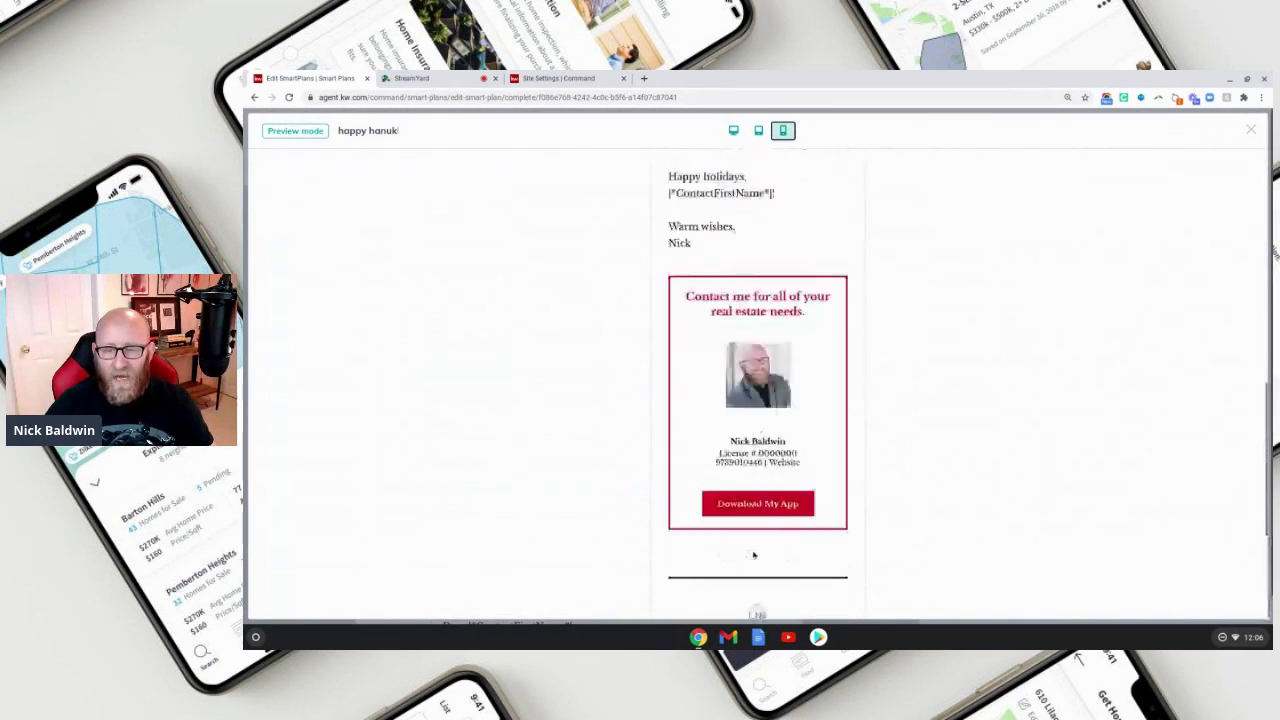
scroll(755, 555, up, 5)
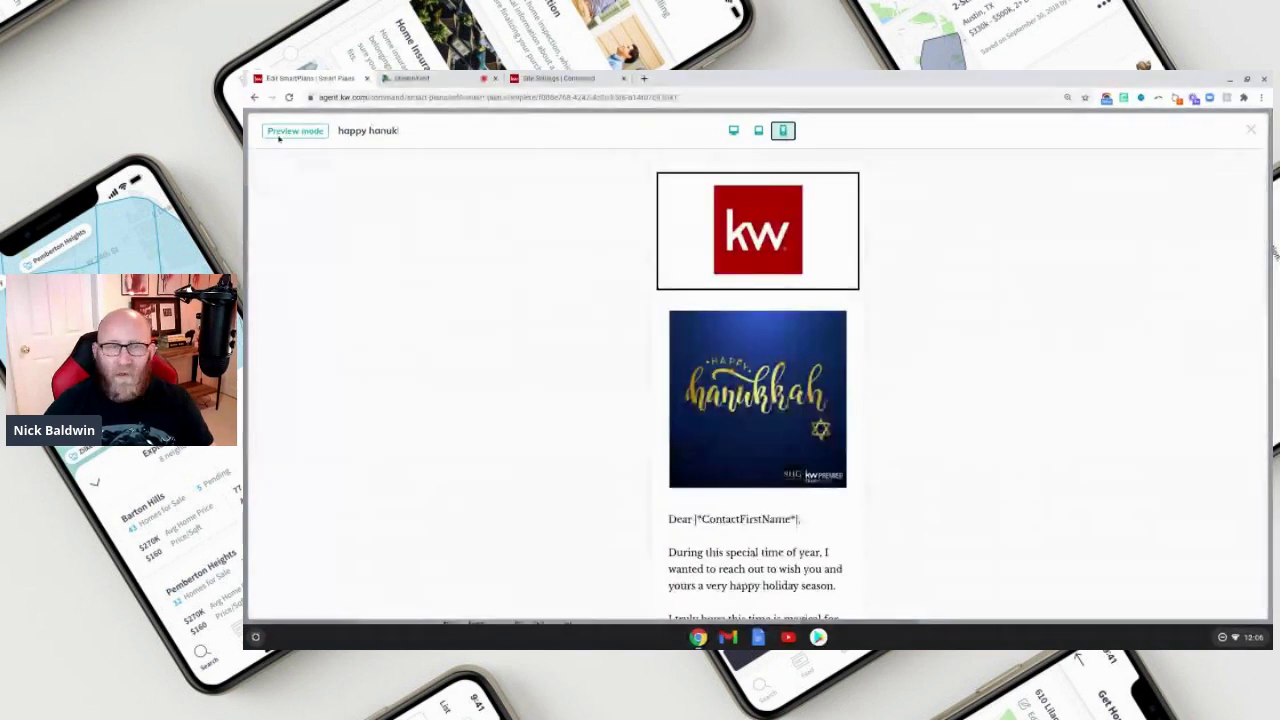
click(1251, 134)
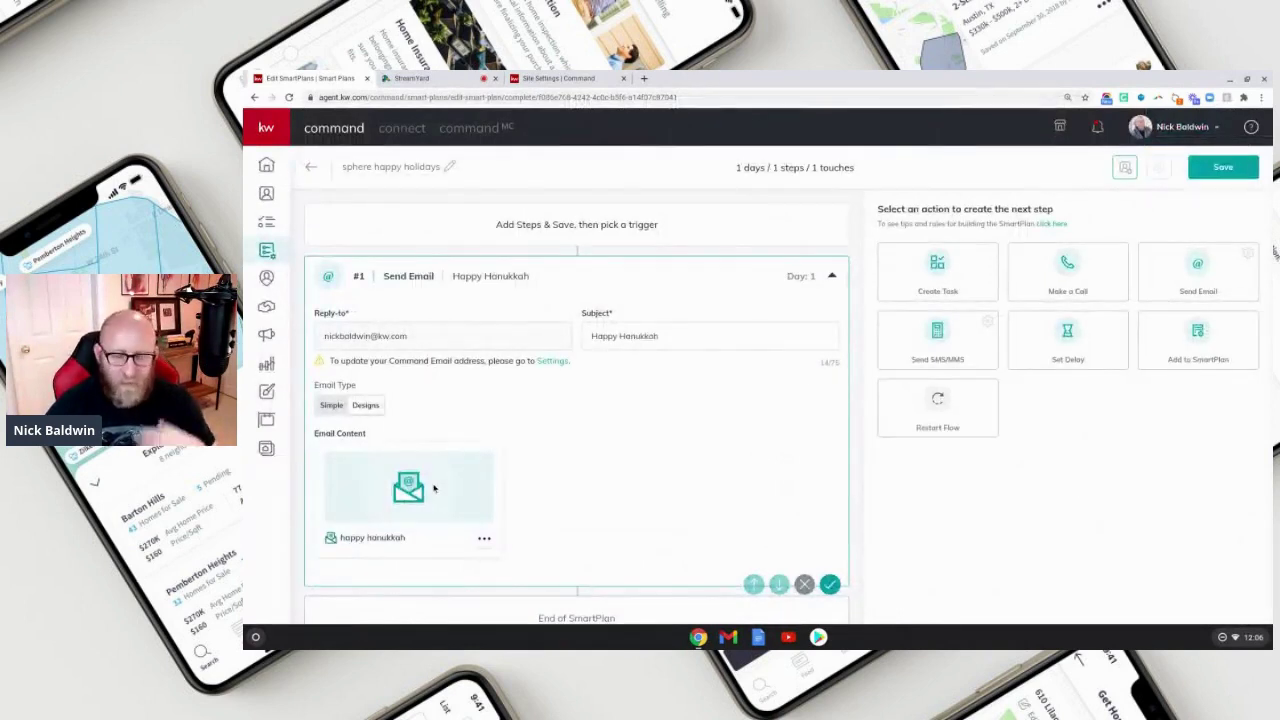
Save the email step, then add and save a Set Delay step due in 13 days.
click(830, 584)
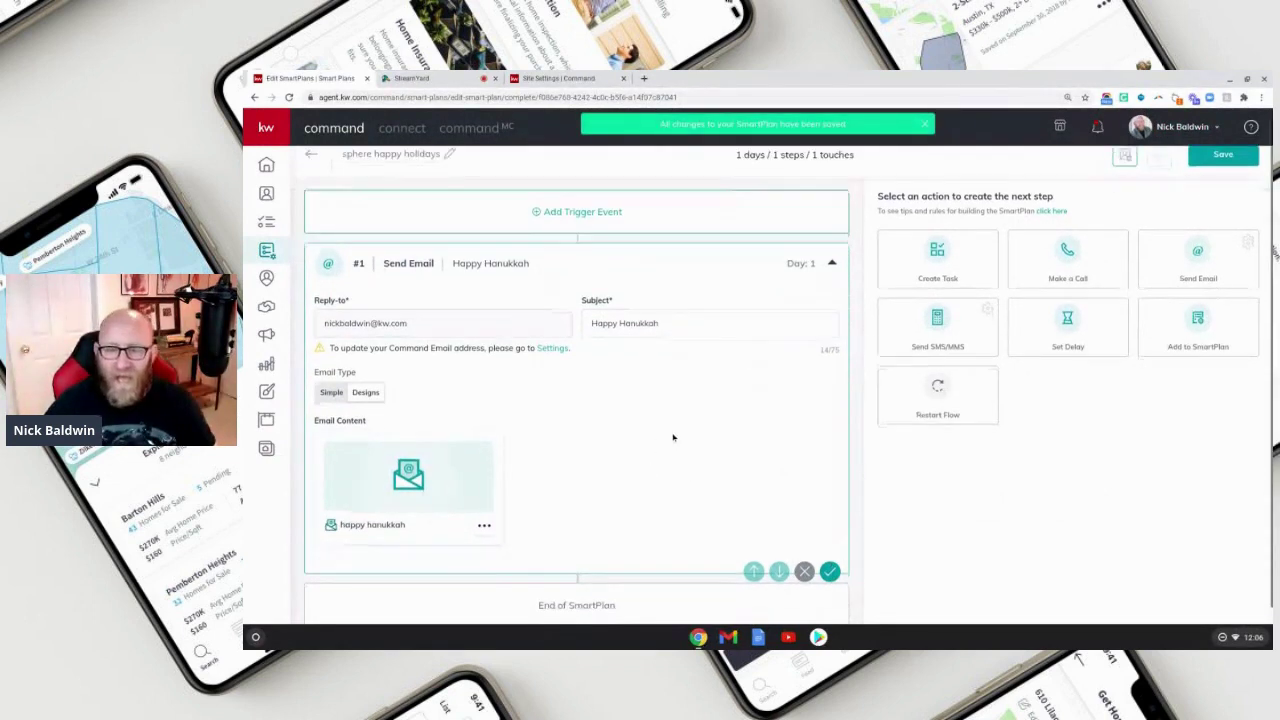
click(1123, 318)
scroll(717, 472, down, 2)
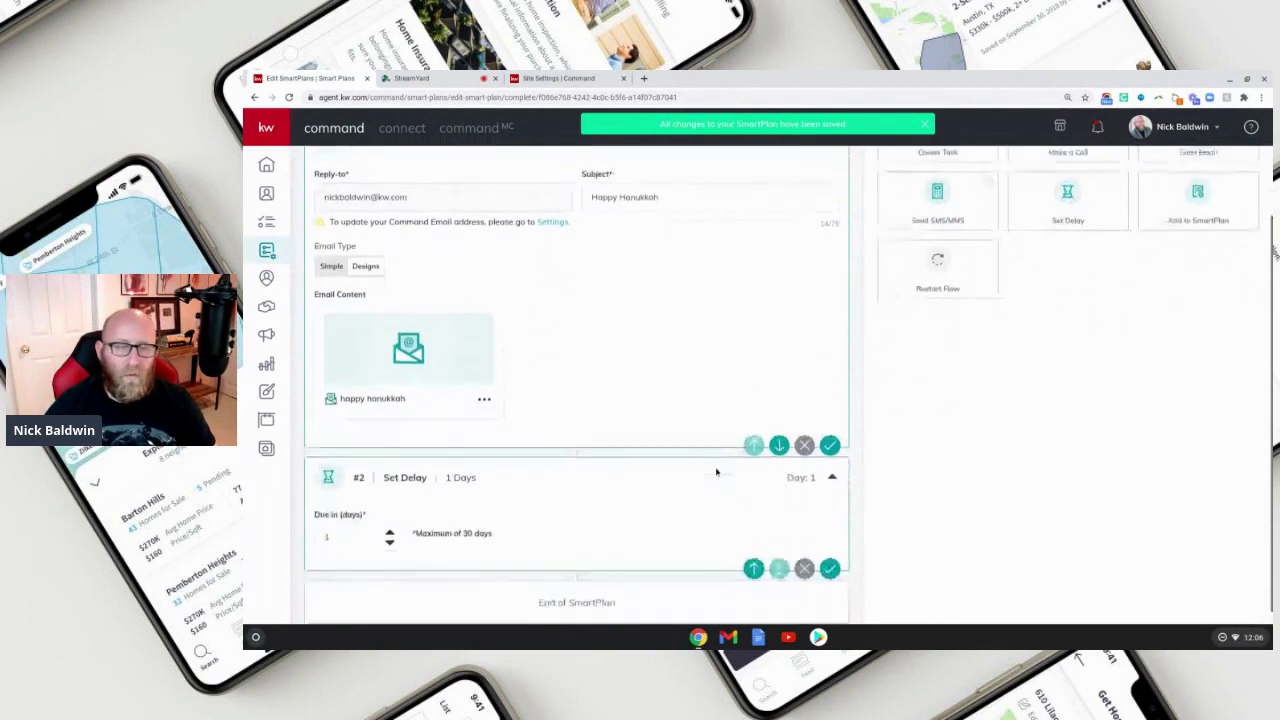
scroll(680, 446, up, 1)
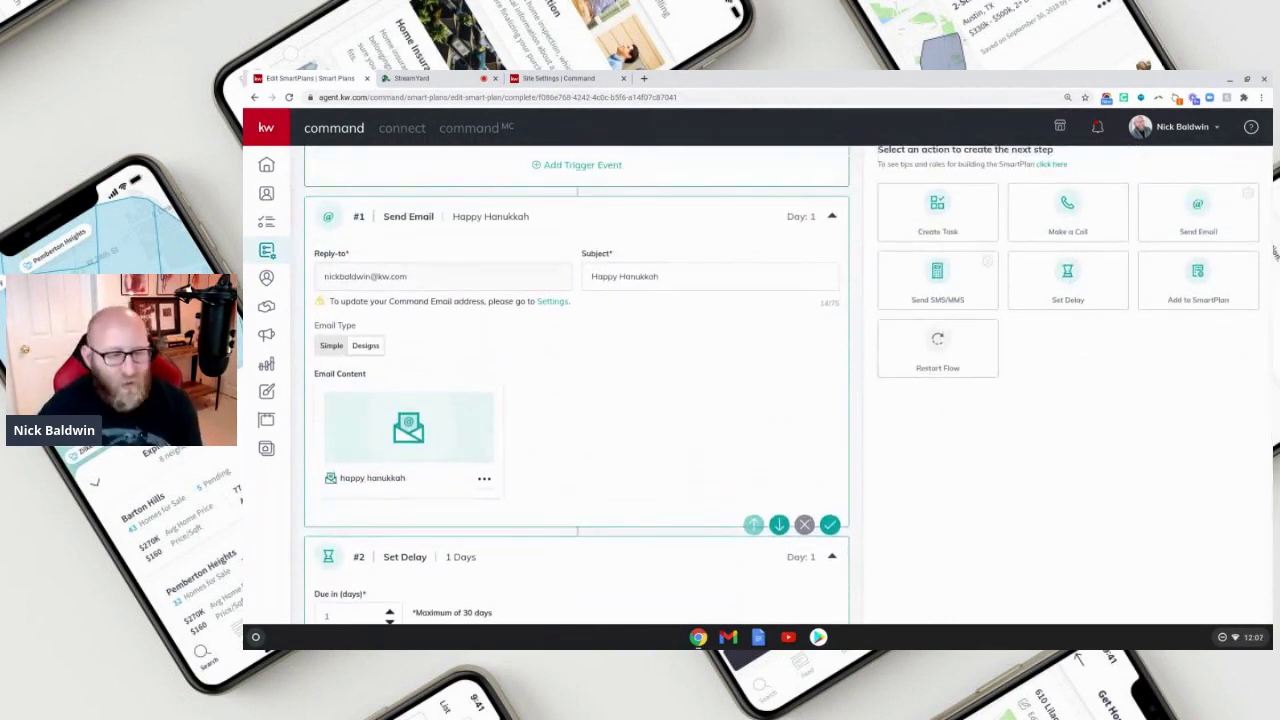
scroll(680, 417, down, 1)
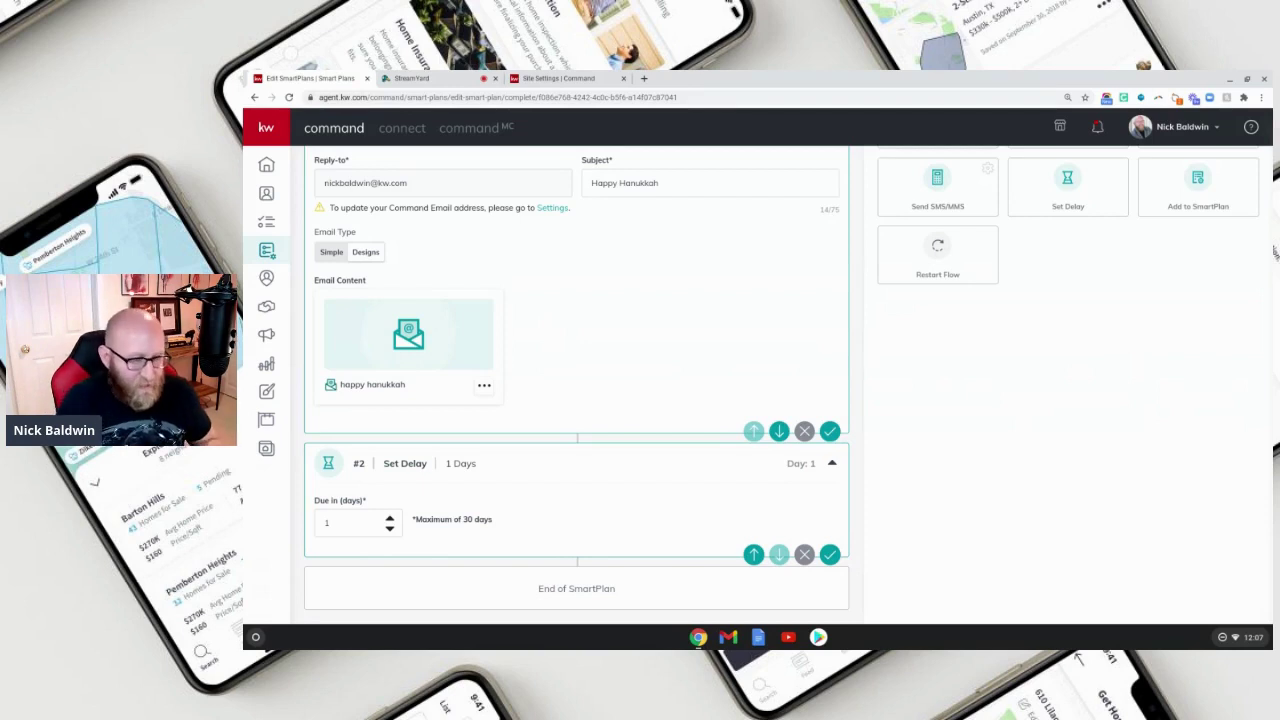
click(345, 522)
text(3)
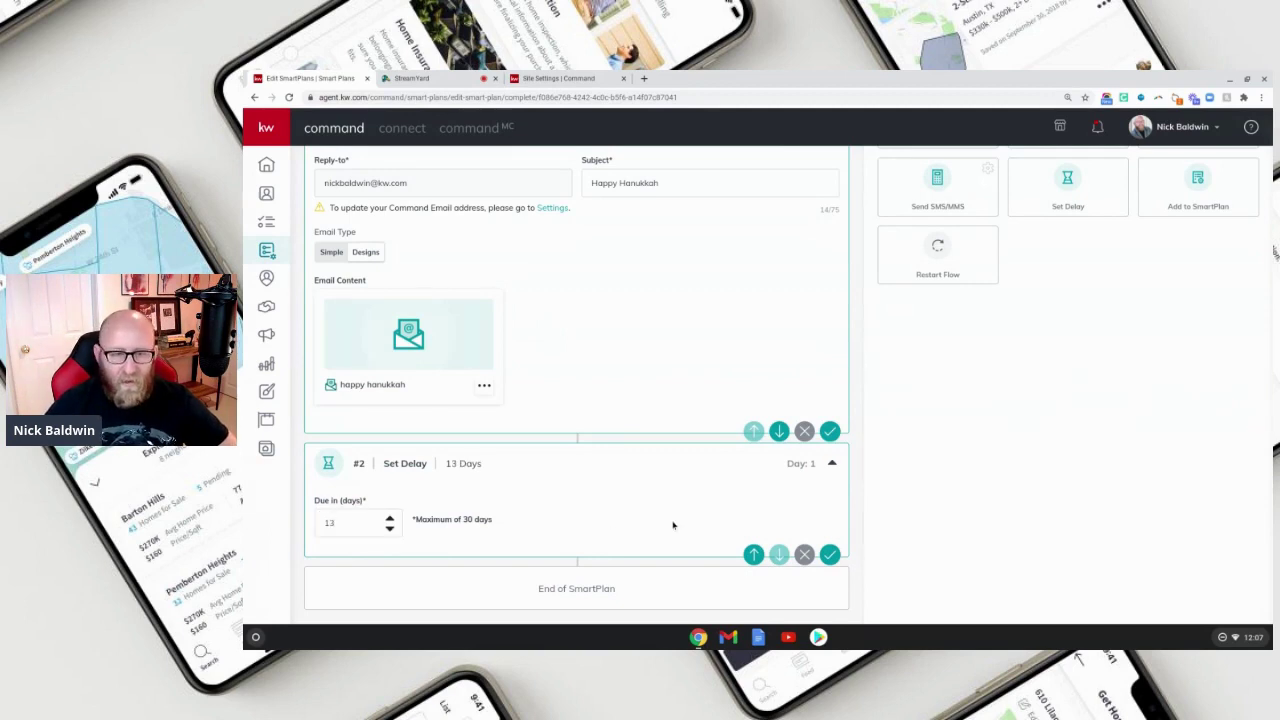
click(830, 554)
scroll(1040, 509, up, 3)
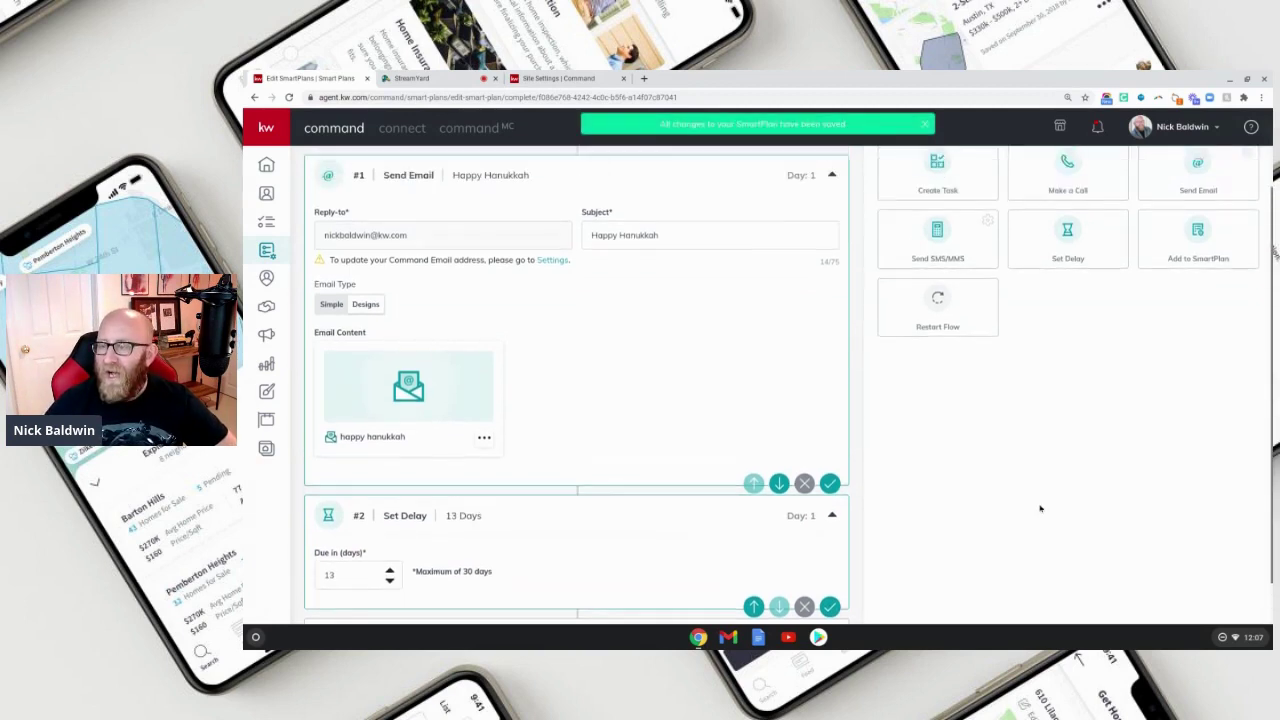
Add and save a Send SMS step reading 'Merry Christmas, {contact.first.name}'.
click(879, 344)
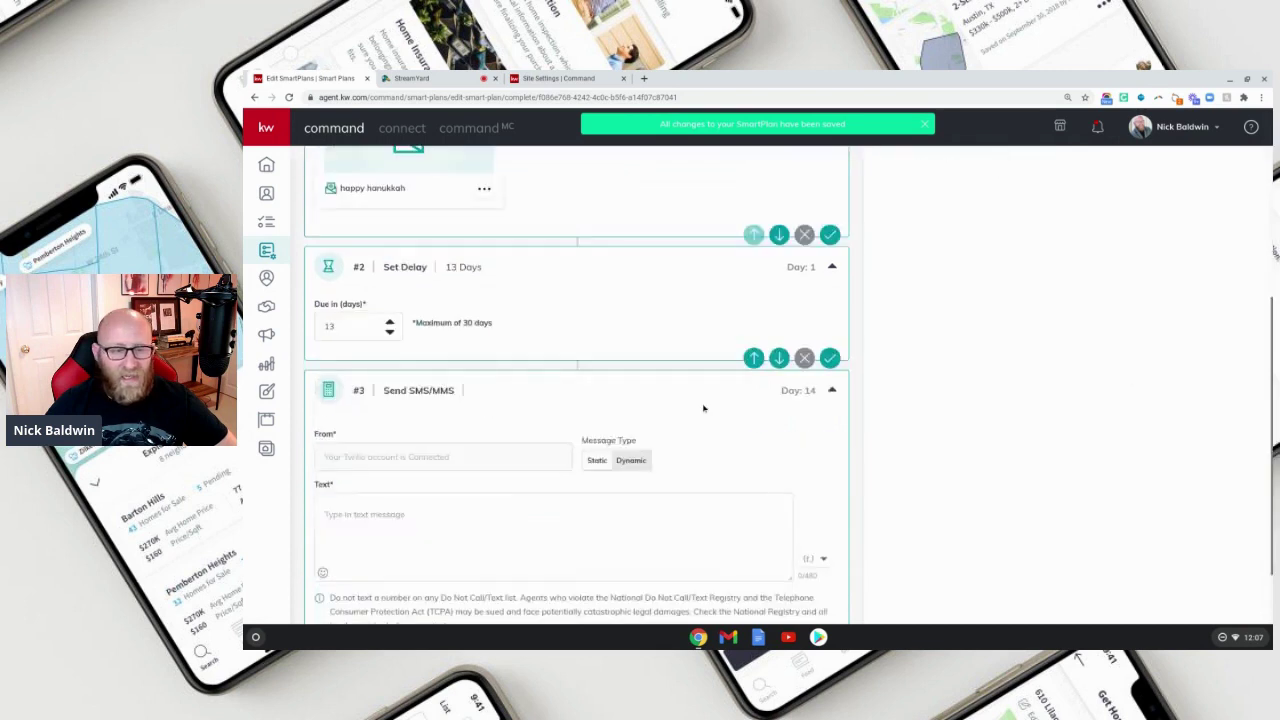
click(469, 437)
text(Me)
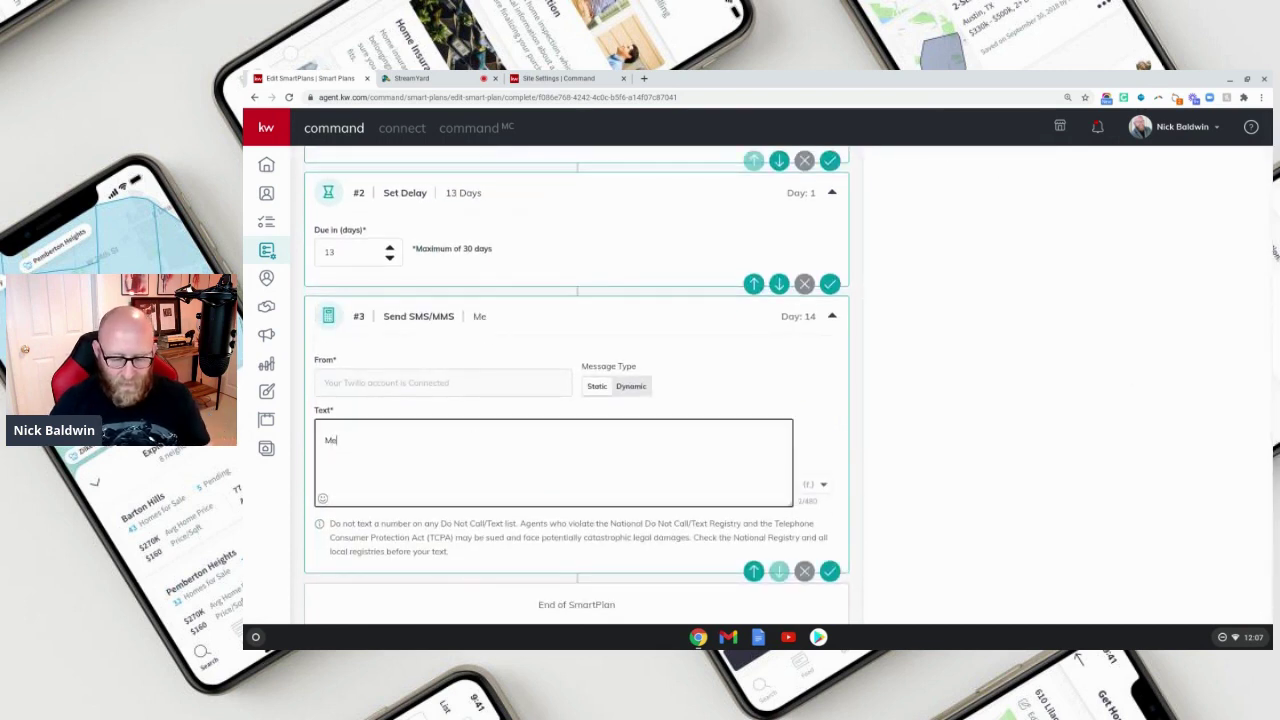
text(rry Christmas.)
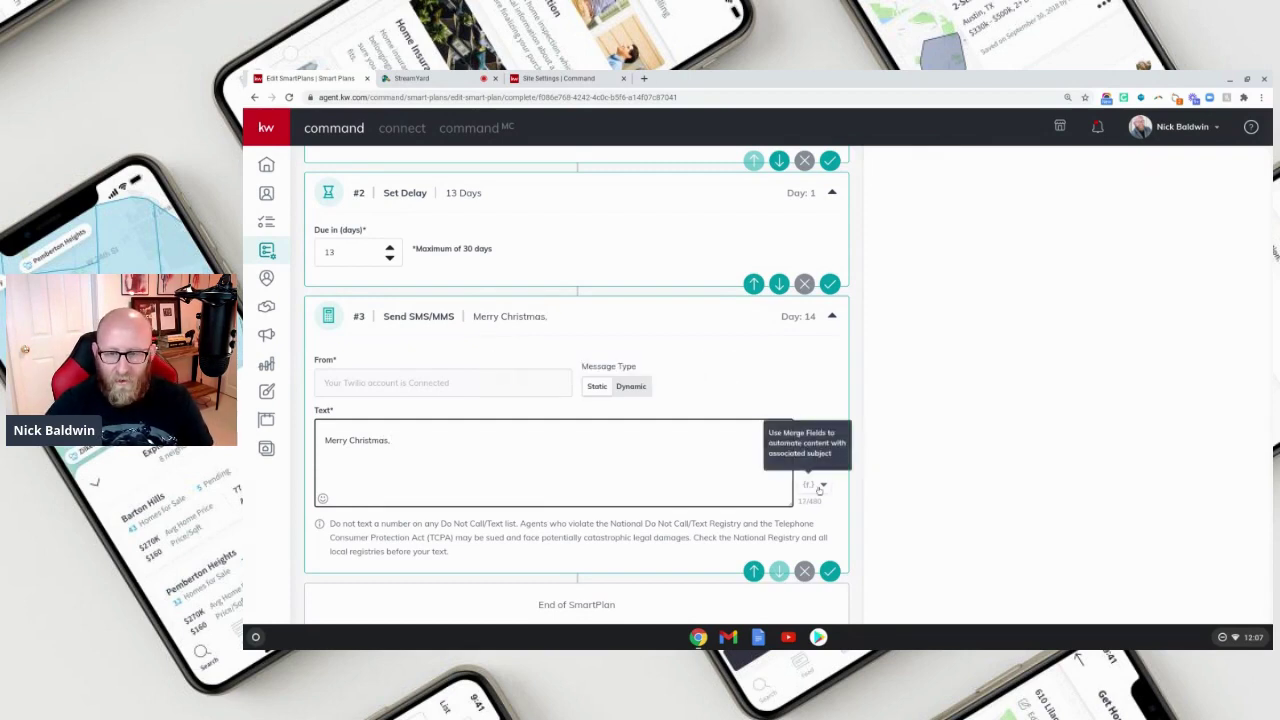
click(815, 484)
click(745, 206)
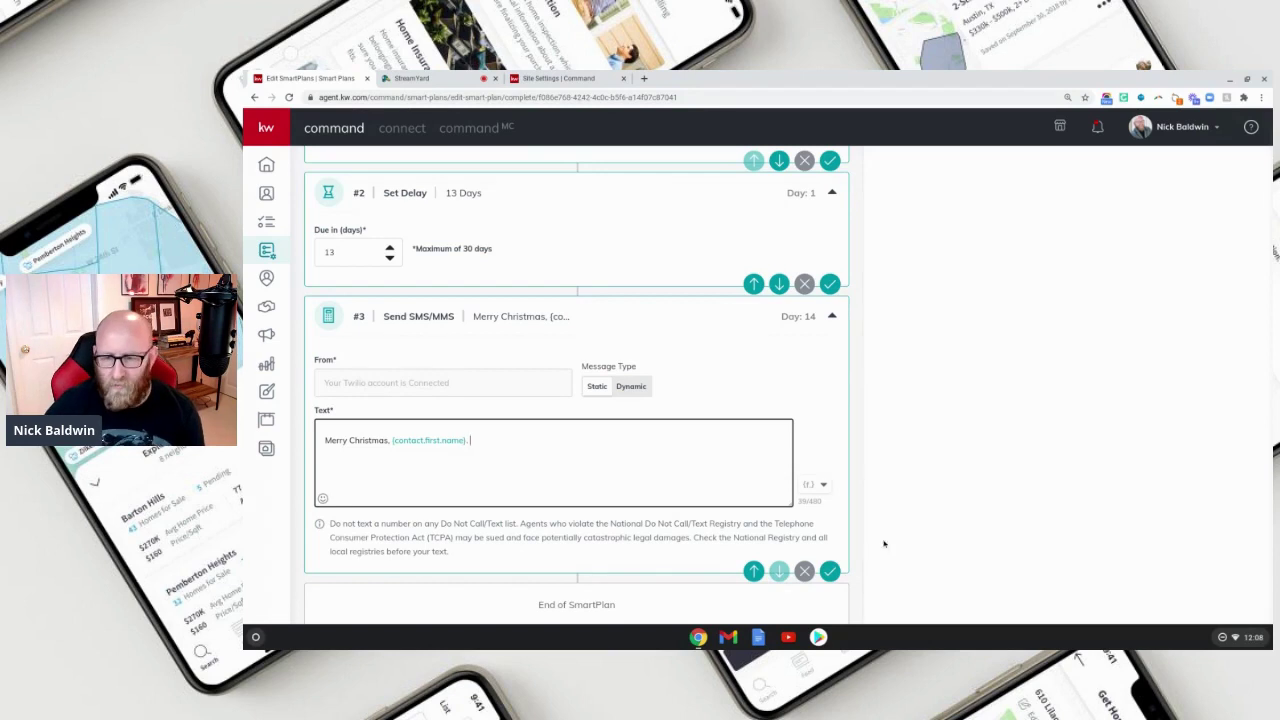
click(830, 571)
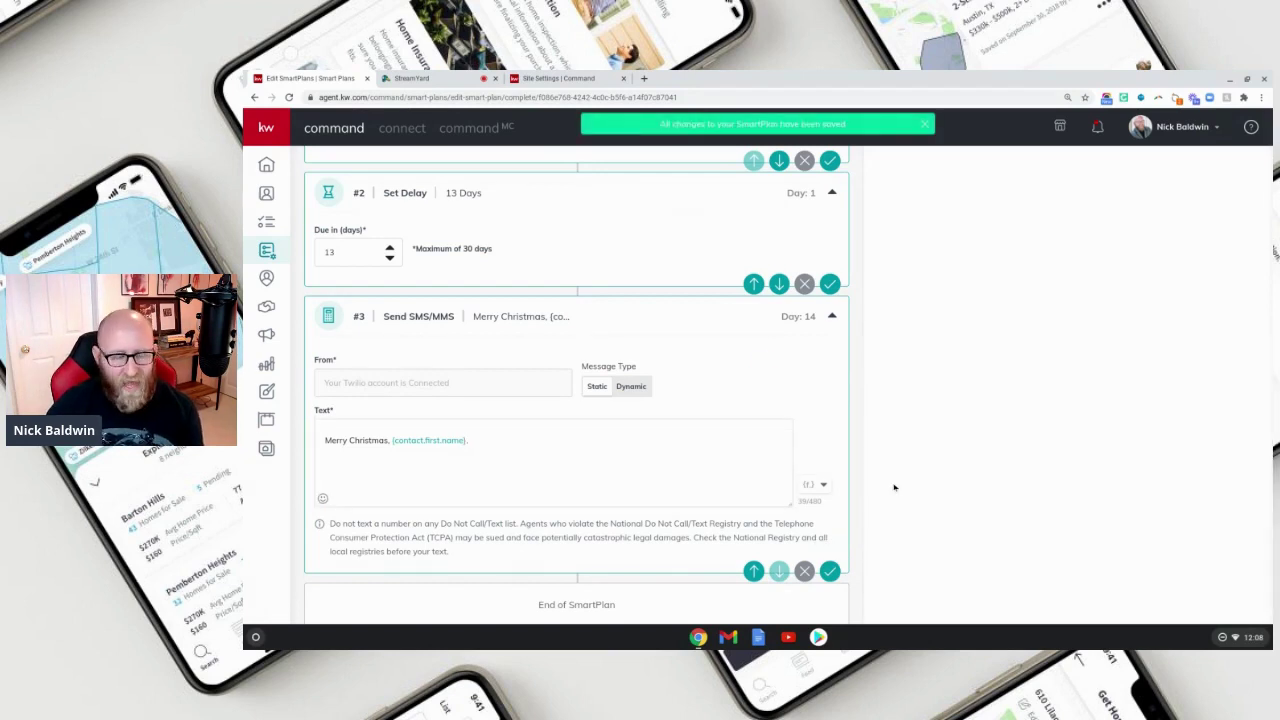
scroll(896, 484, up, 5)
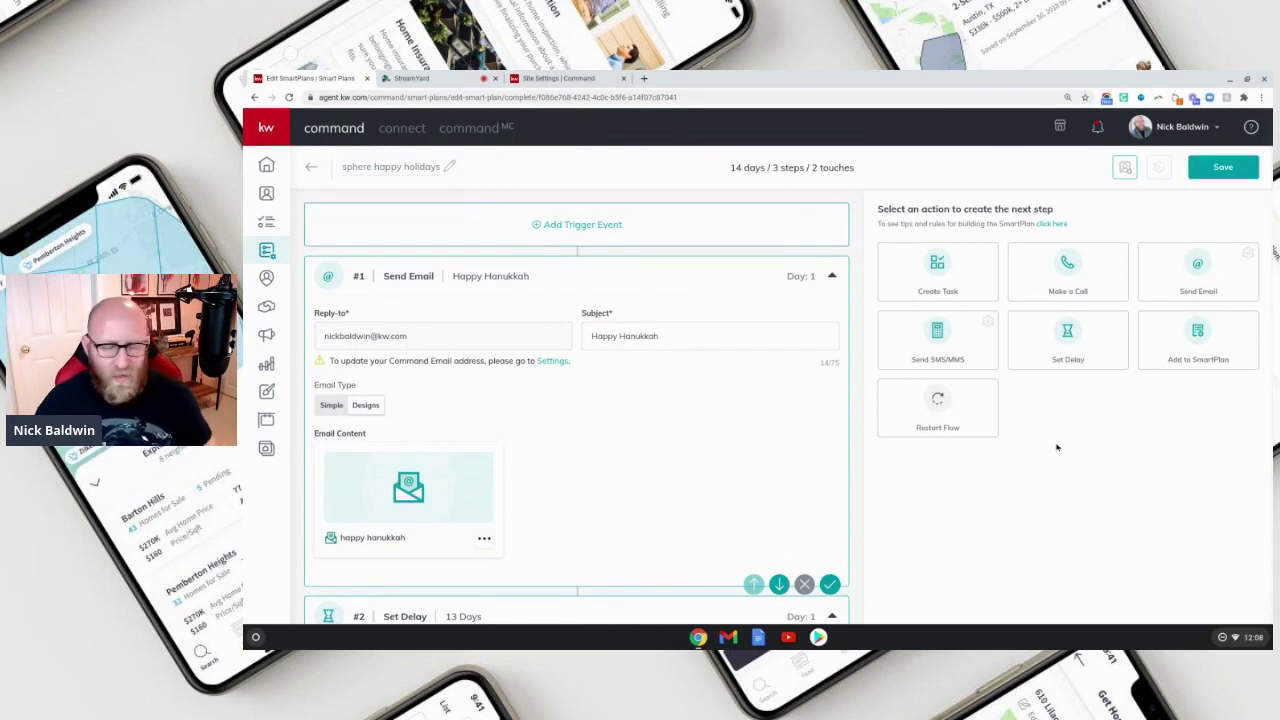
Add a 7-day Set Delay step after the Christmas SMS and save it.
click(1073, 337)
scroll(712, 489, down, 10)
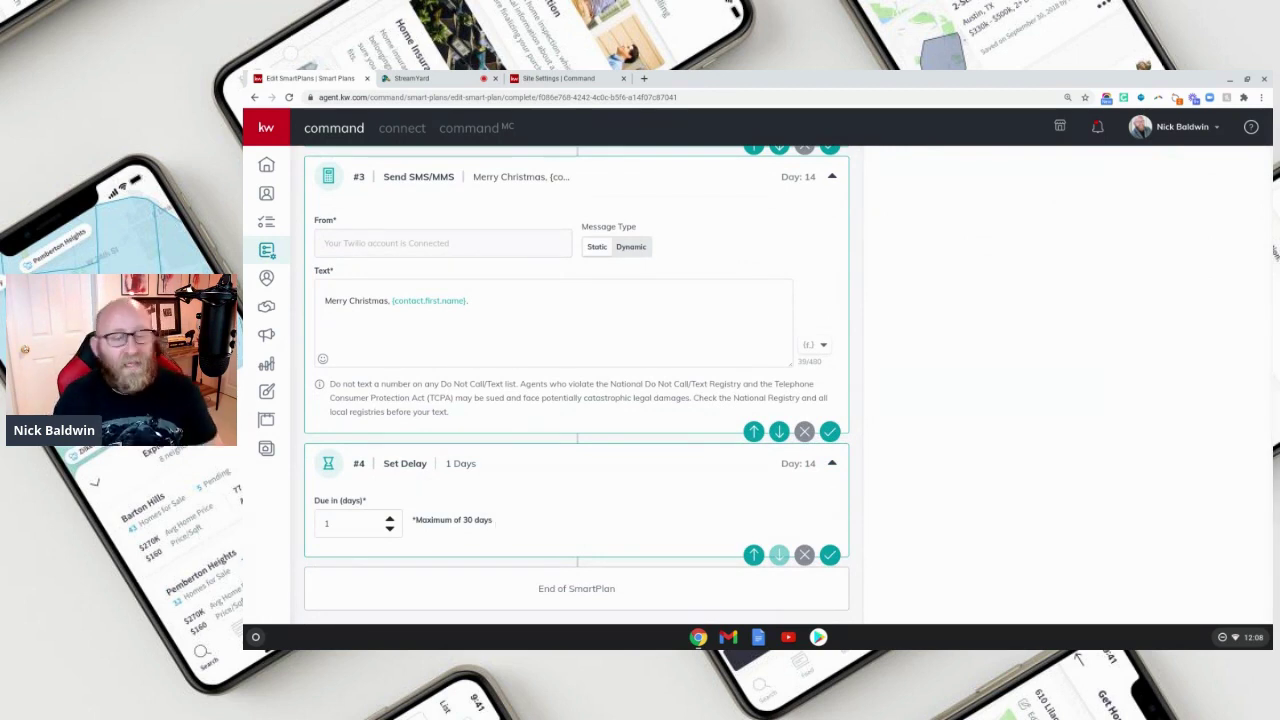
click(348, 523)
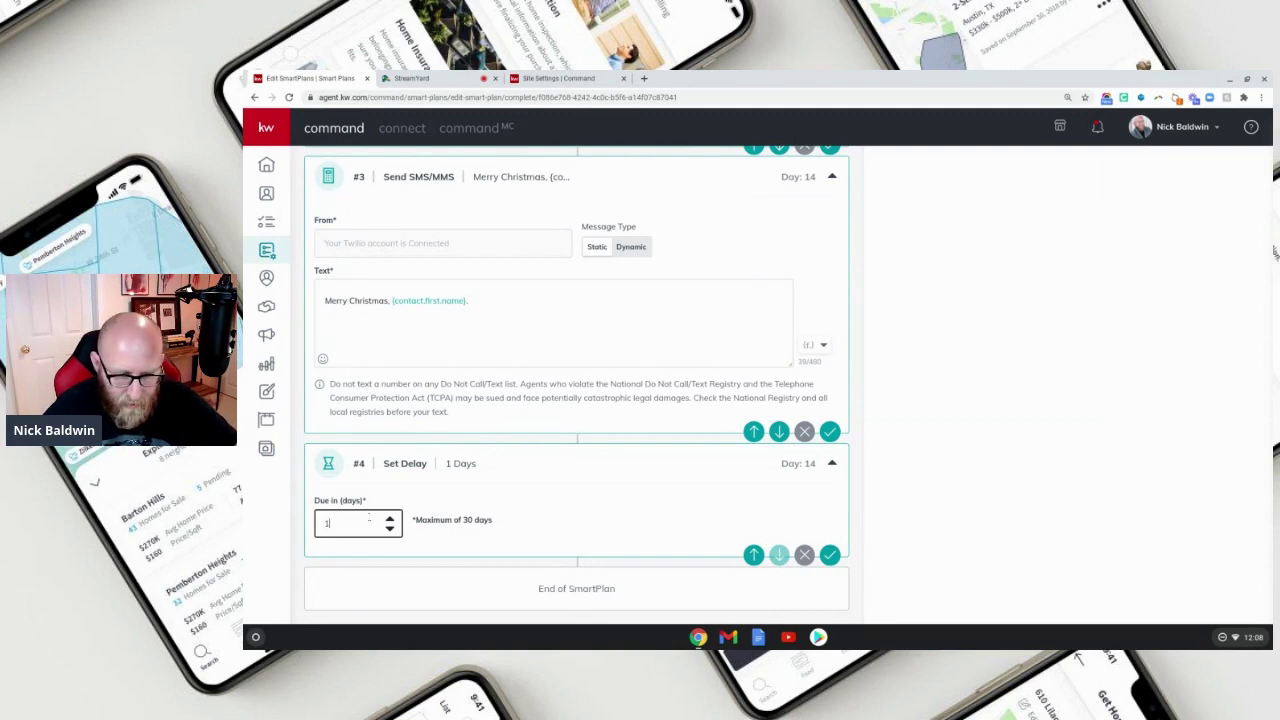
click(389, 520)
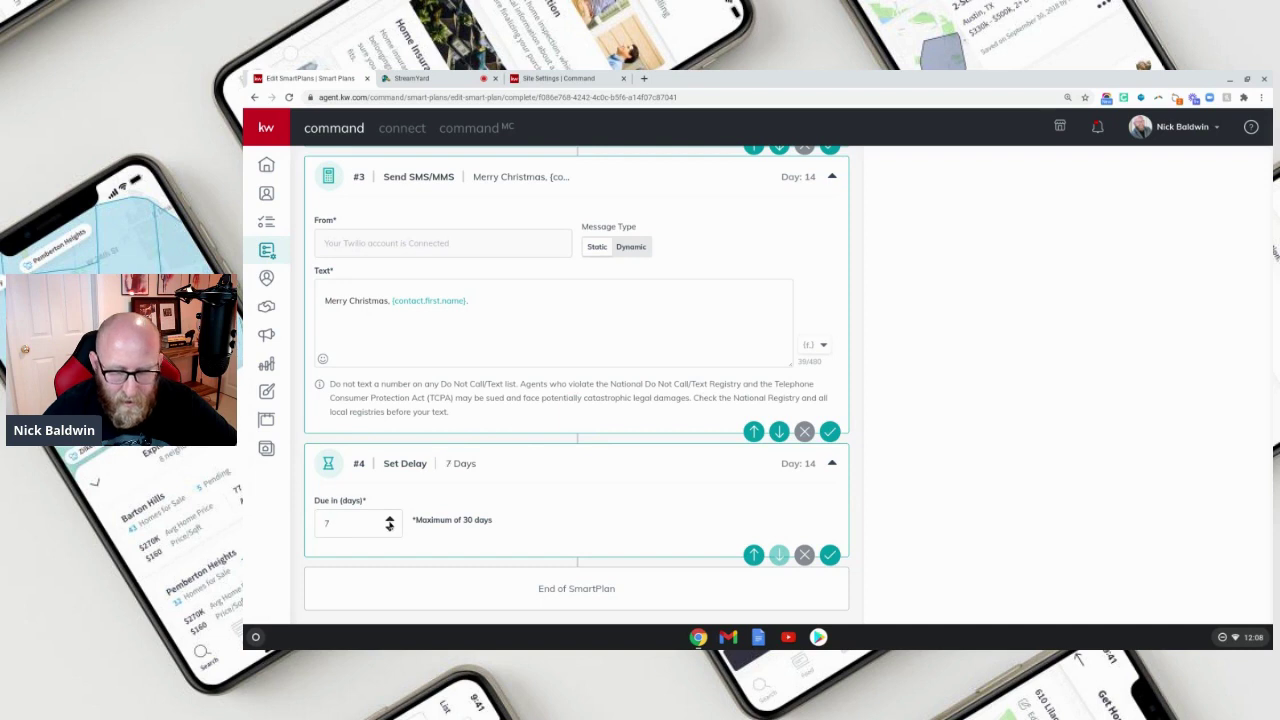
click(830, 555)
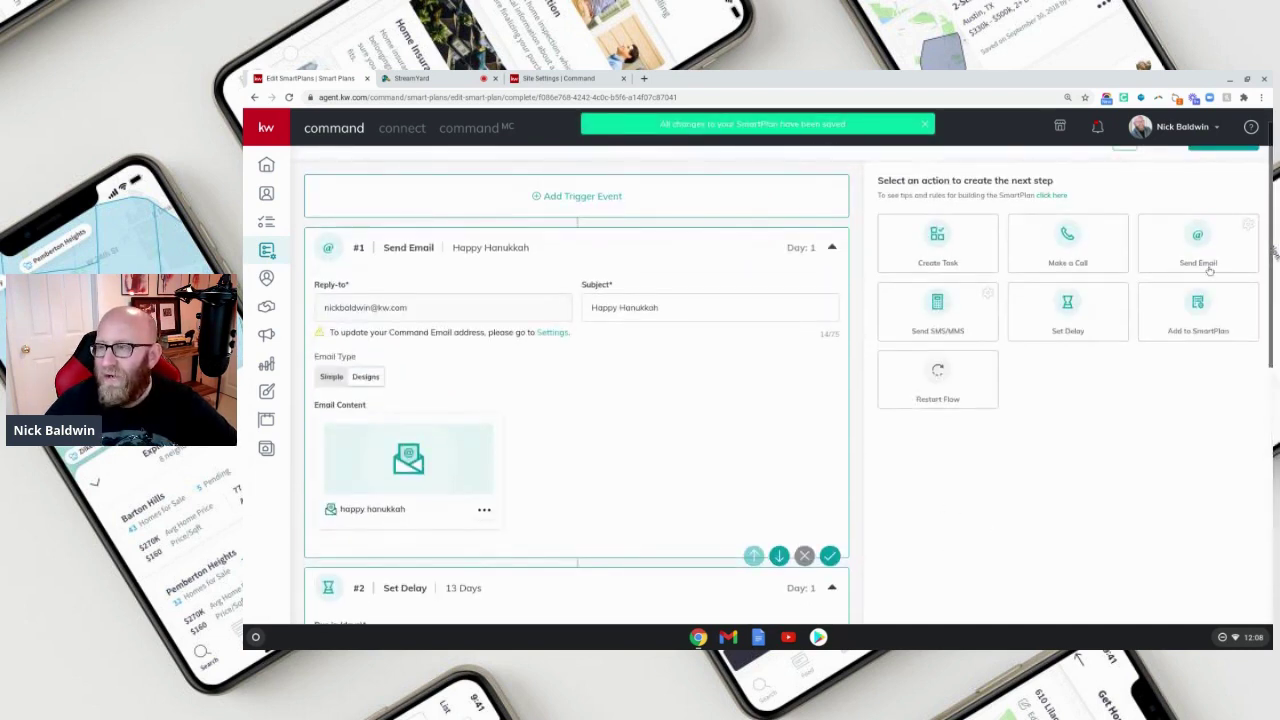
Name the Make a Call task 'Call {contact.first.name} {contact.last.name} to say Happy New Year'.
scroll(781, 420, down, 5)
scroll(781, 420, down, 4)
click(570, 369)
text(Call)
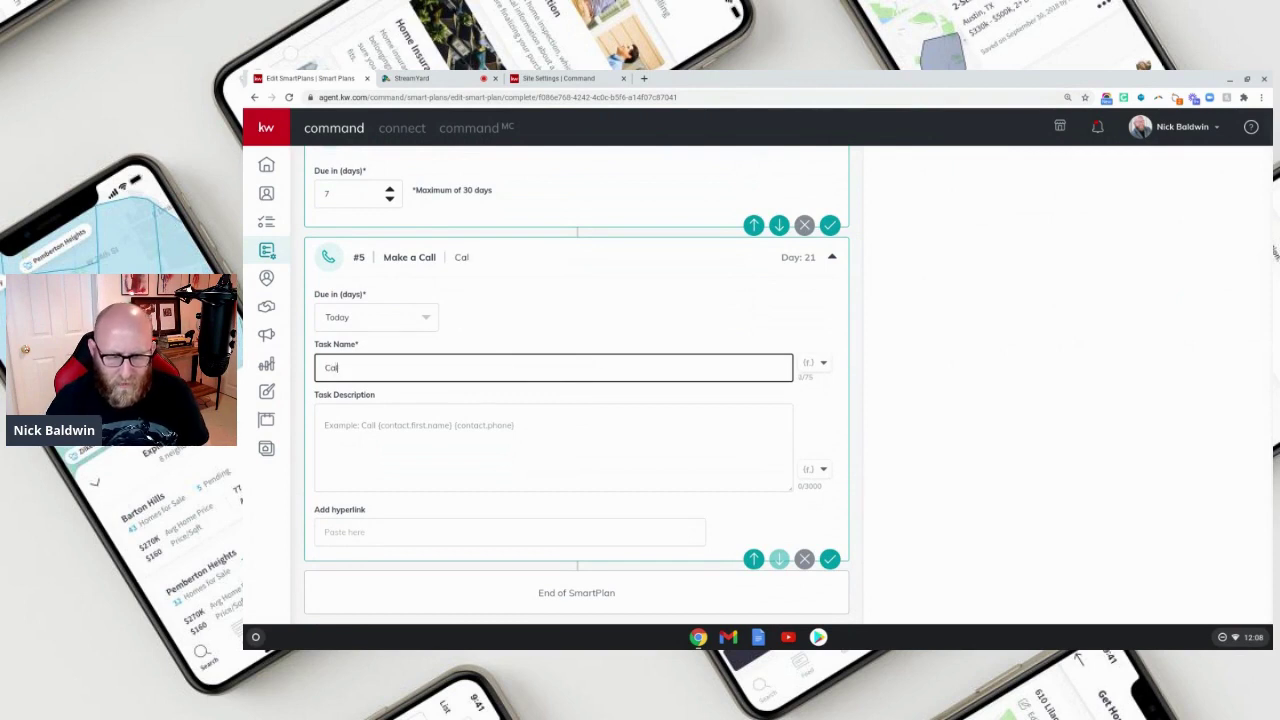
click(812, 362)
click(738, 387)
click(549, 371)
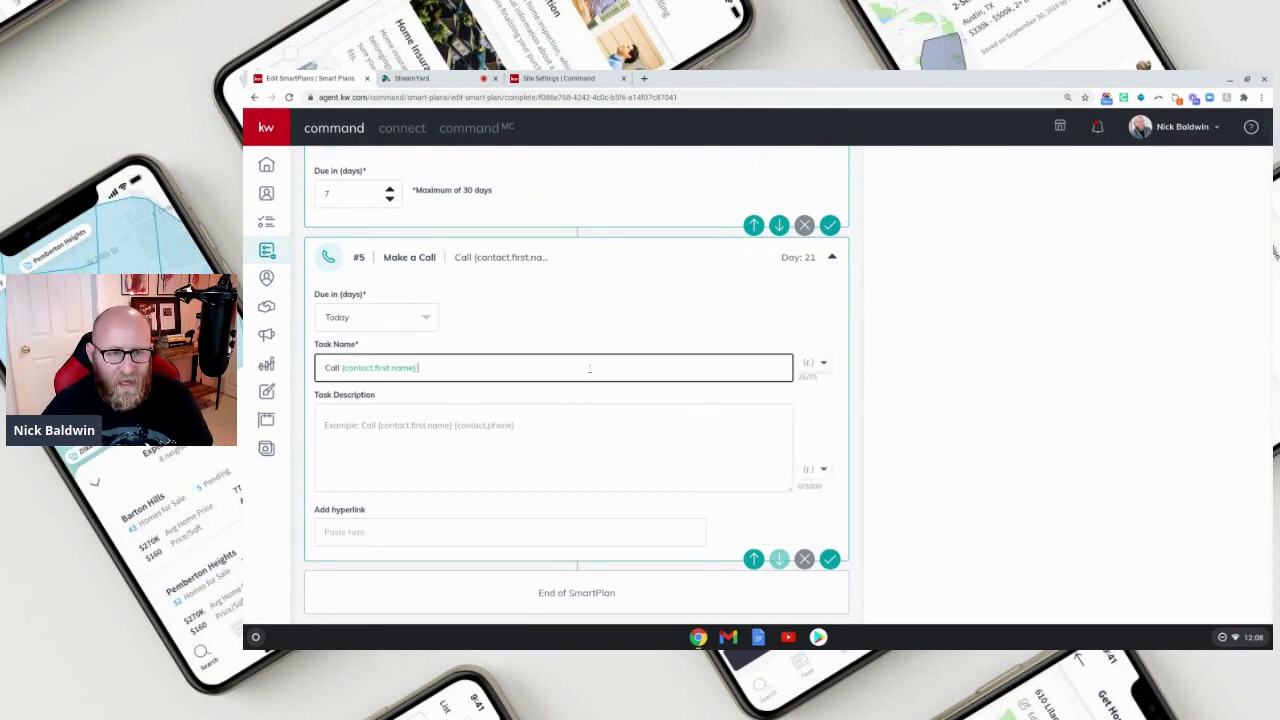
click(810, 363)
click(737, 417)
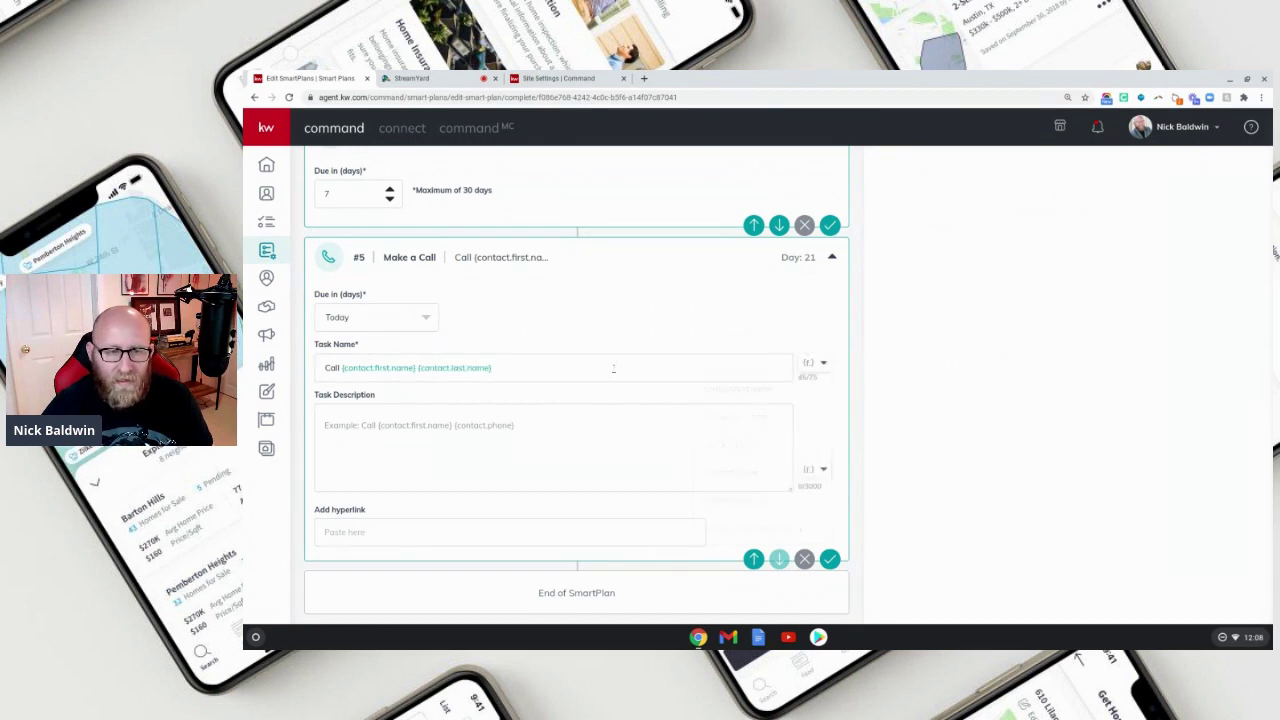
text(to)
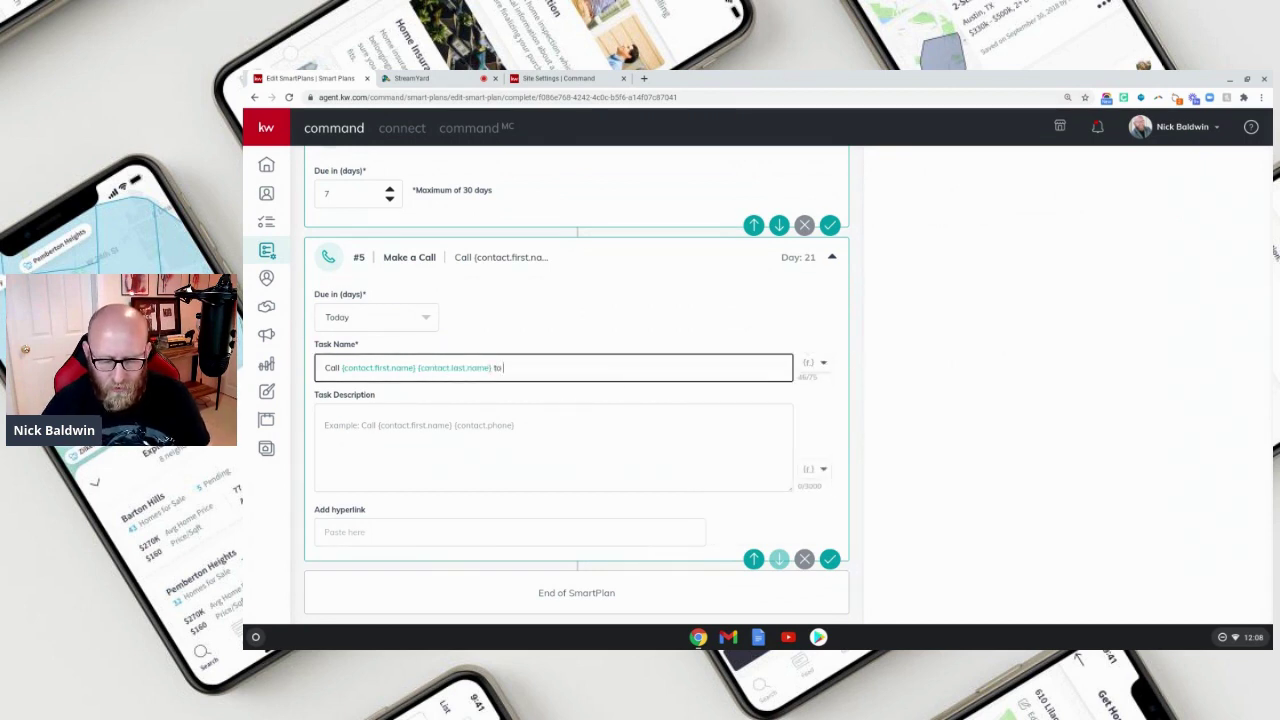
text( say Hap)
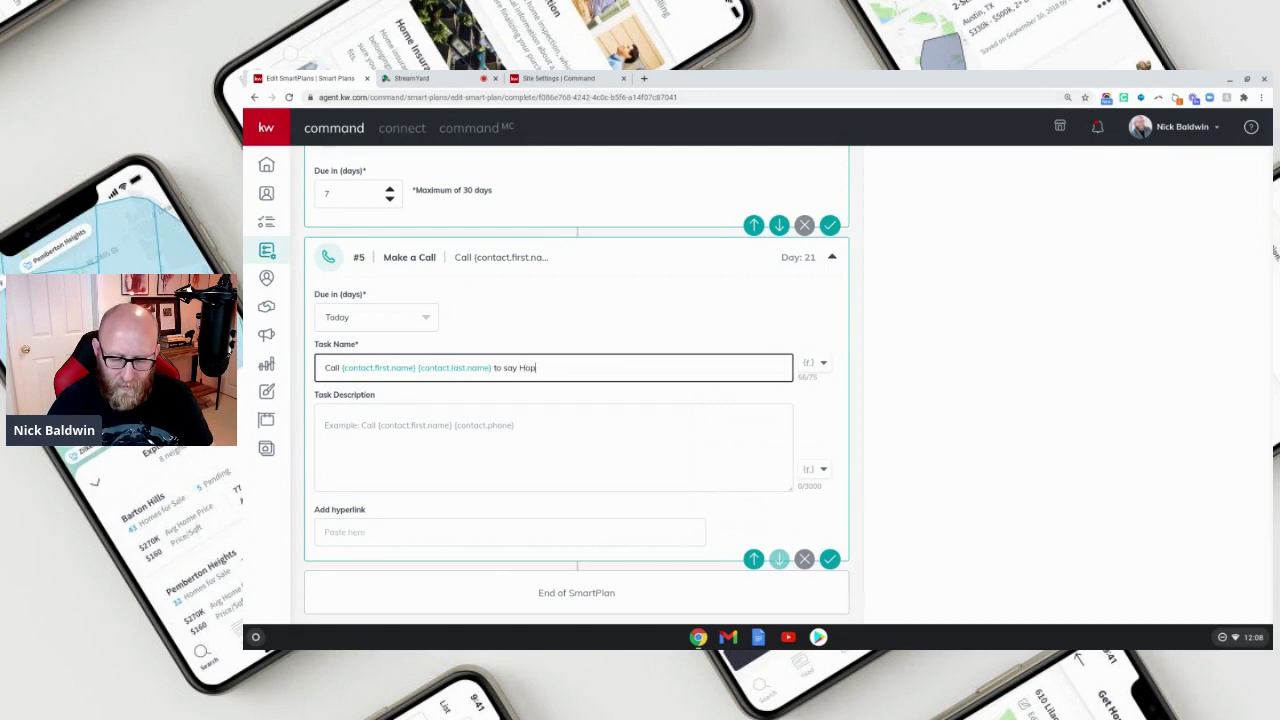
text(py New Year)
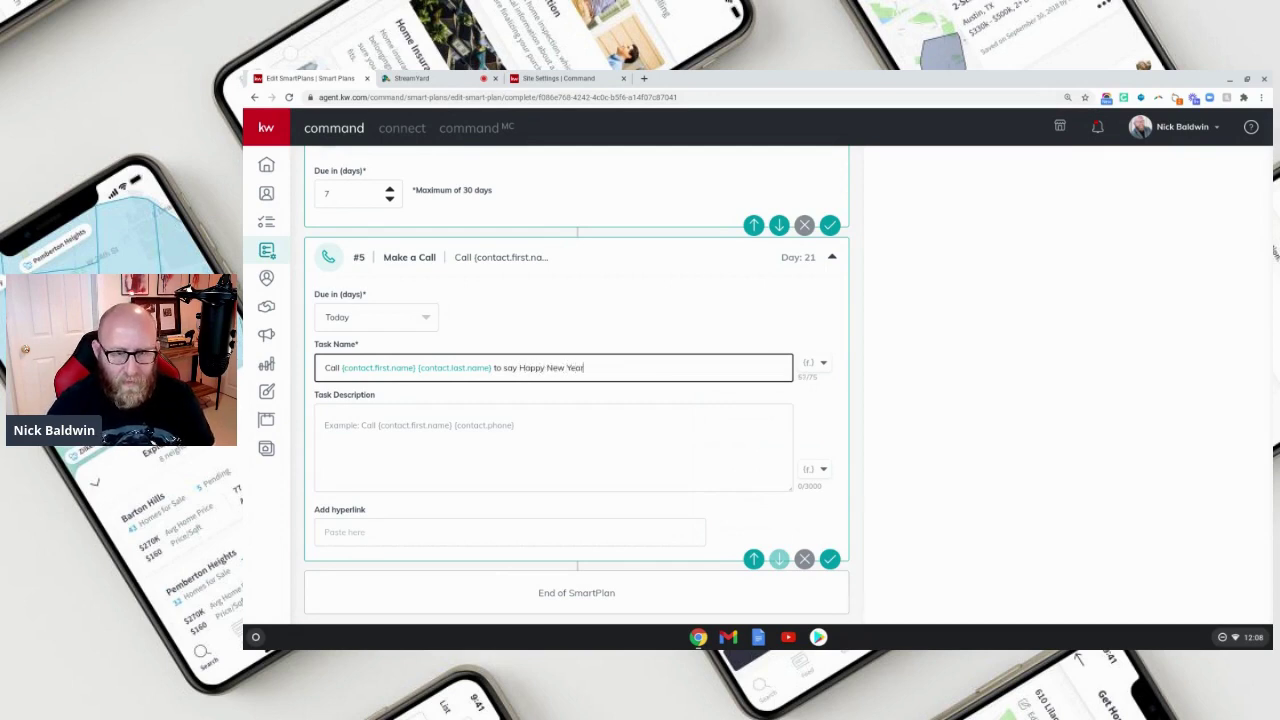
Save the completed Day 21 call step.
click(513, 428)
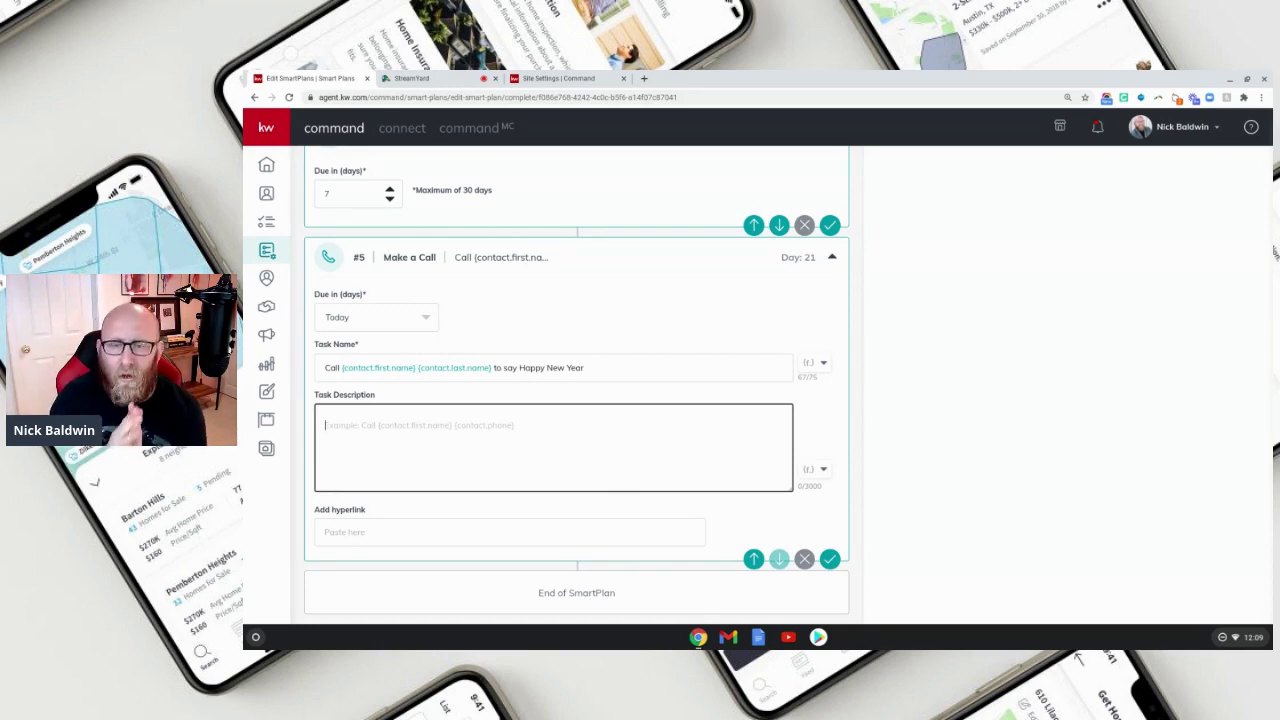
click(830, 559)
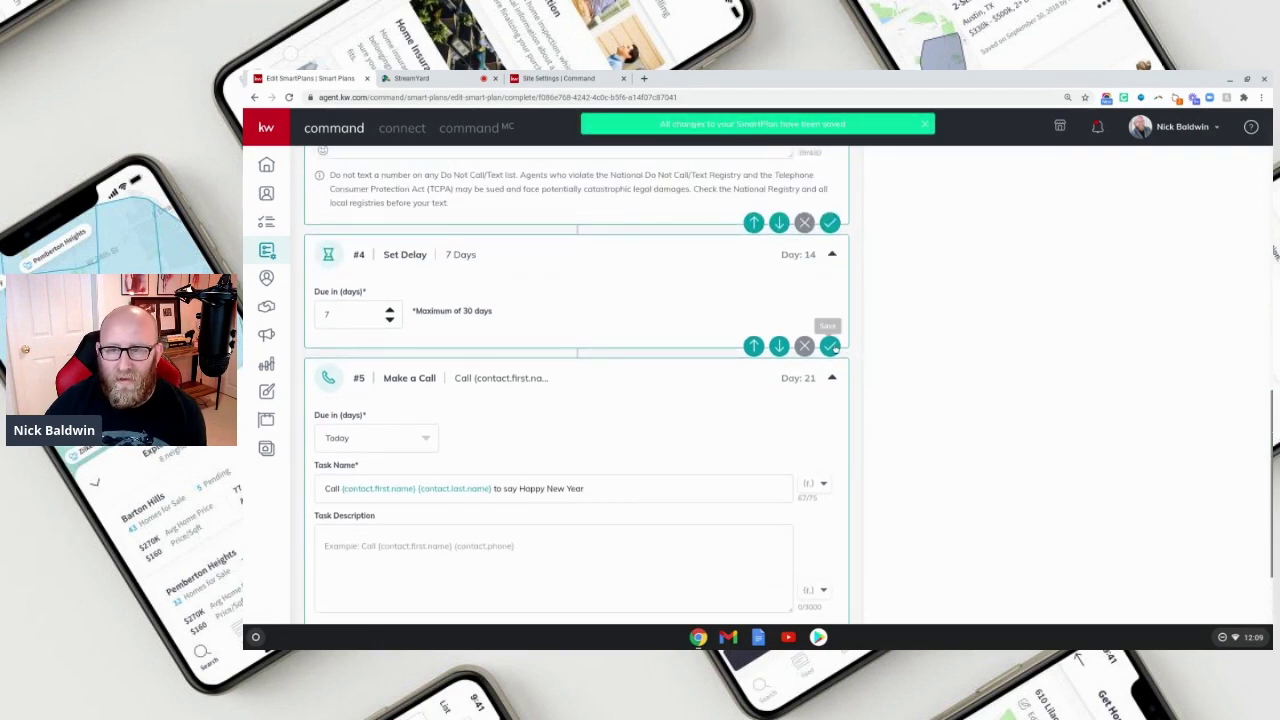
scroll(830, 346, up, 2)
scroll(830, 346, up, 4)
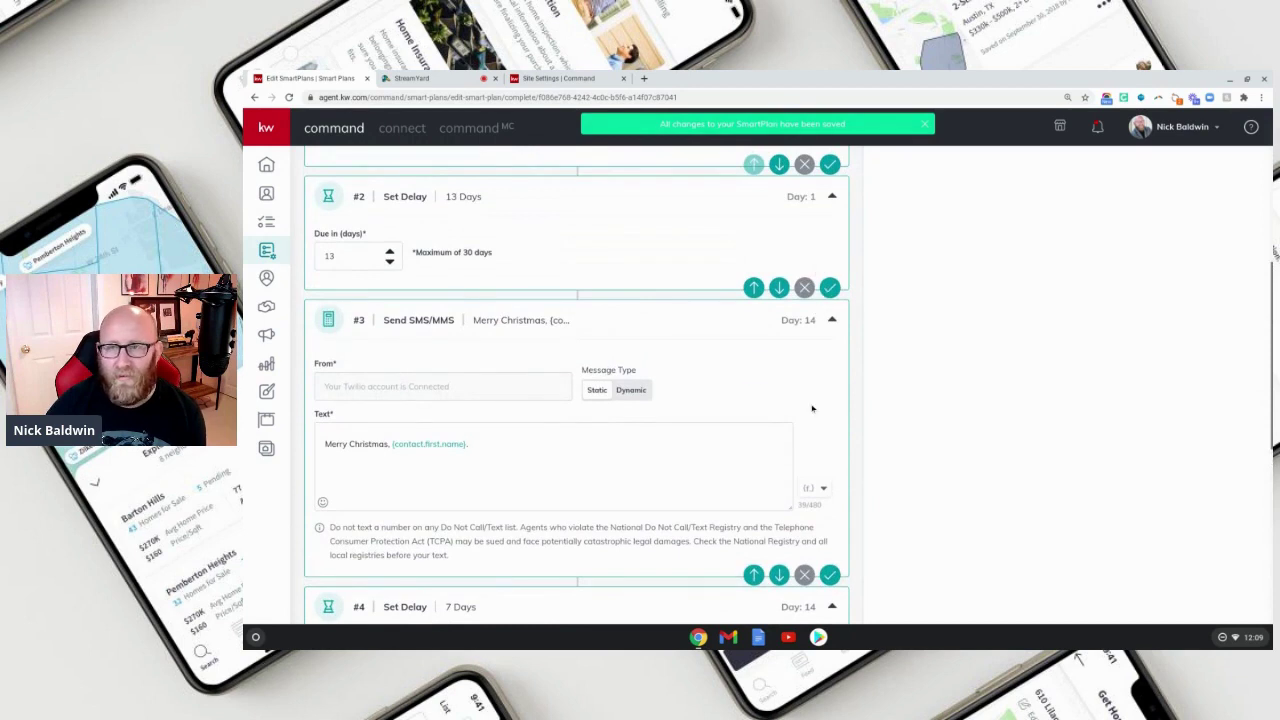
scroll(812, 408, up, 3)
scroll(776, 394, up, 4)
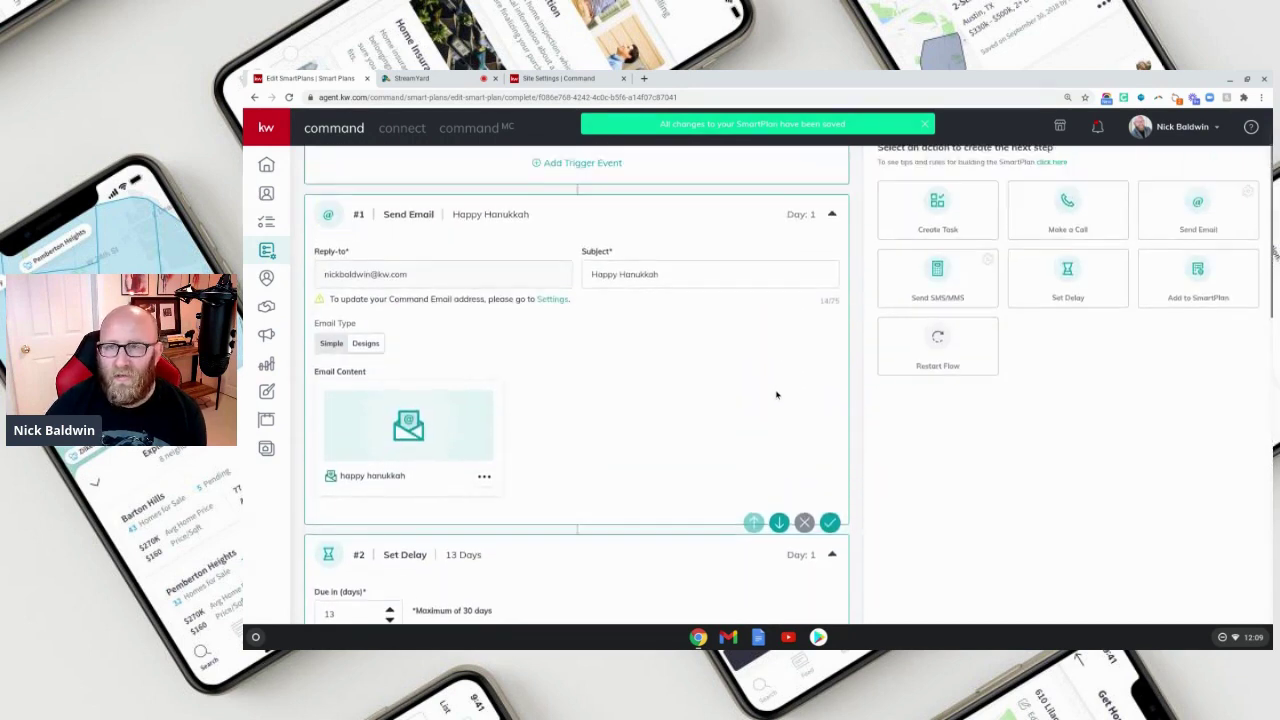
scroll(776, 394, up, 1)
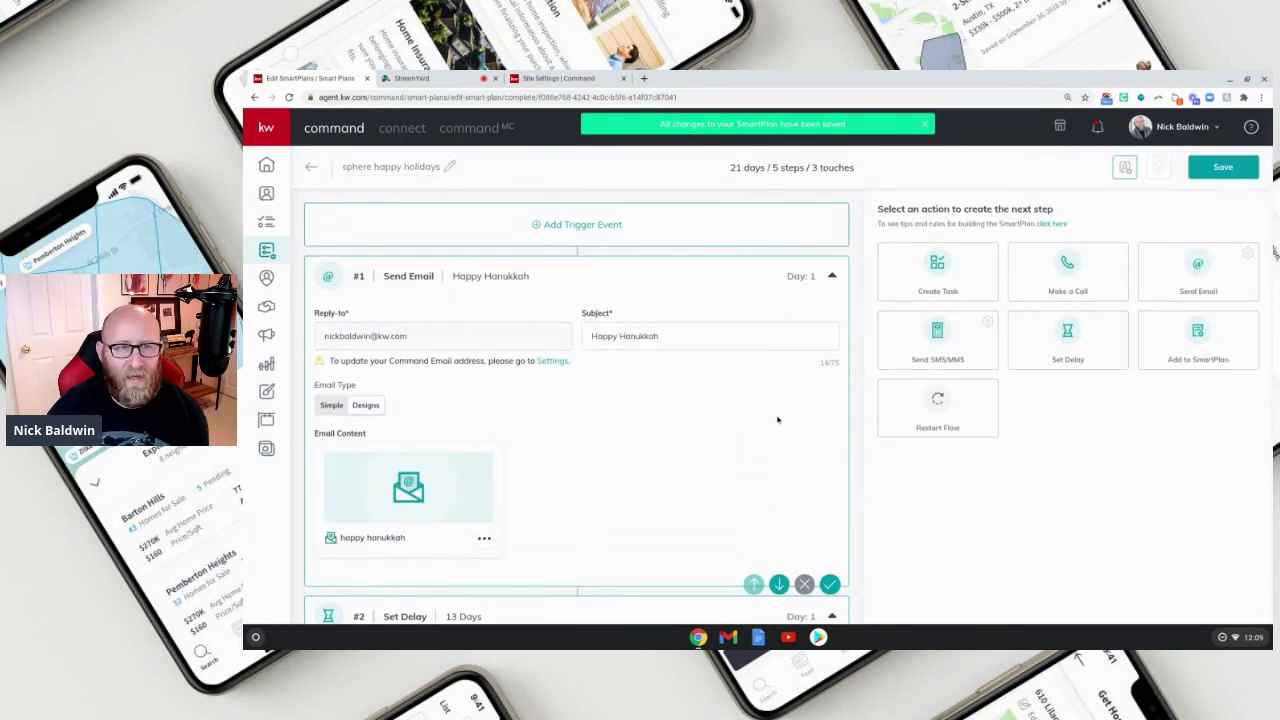
Save the SmartPlan, then filter Contacts to the A+ Clients tag and select all 45 contacts.
click(1223, 167)
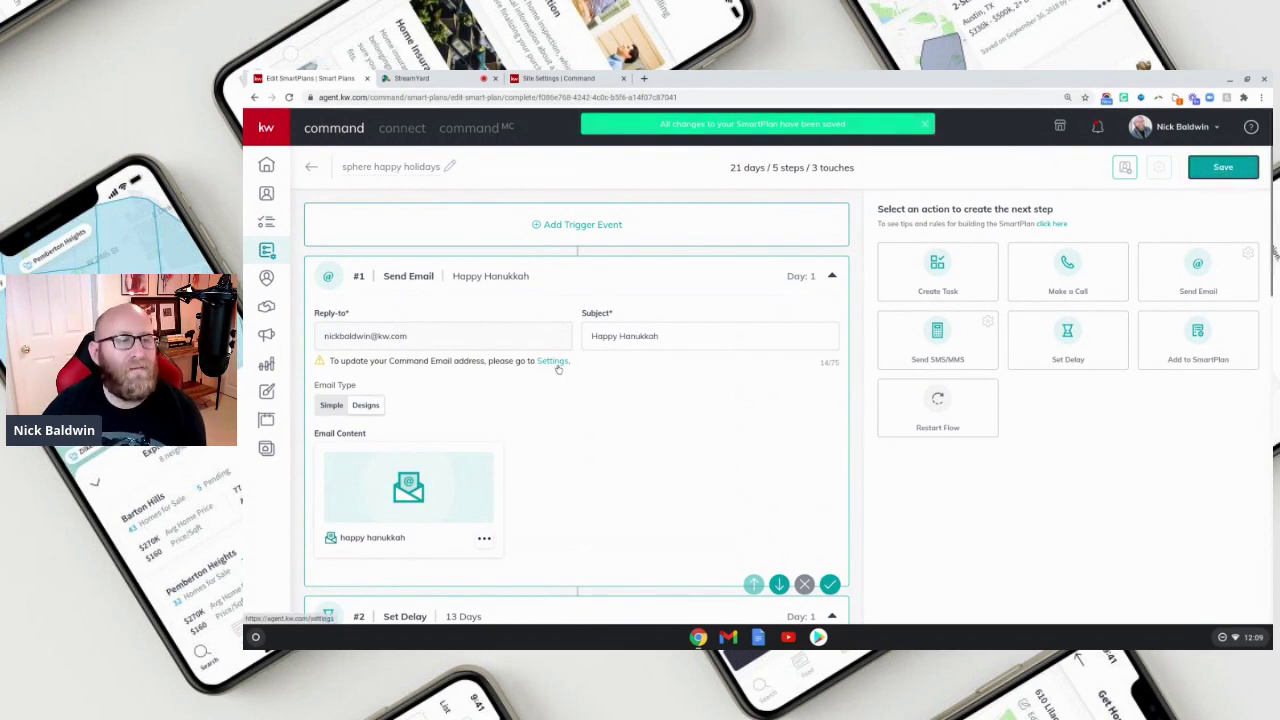
click(266, 193)
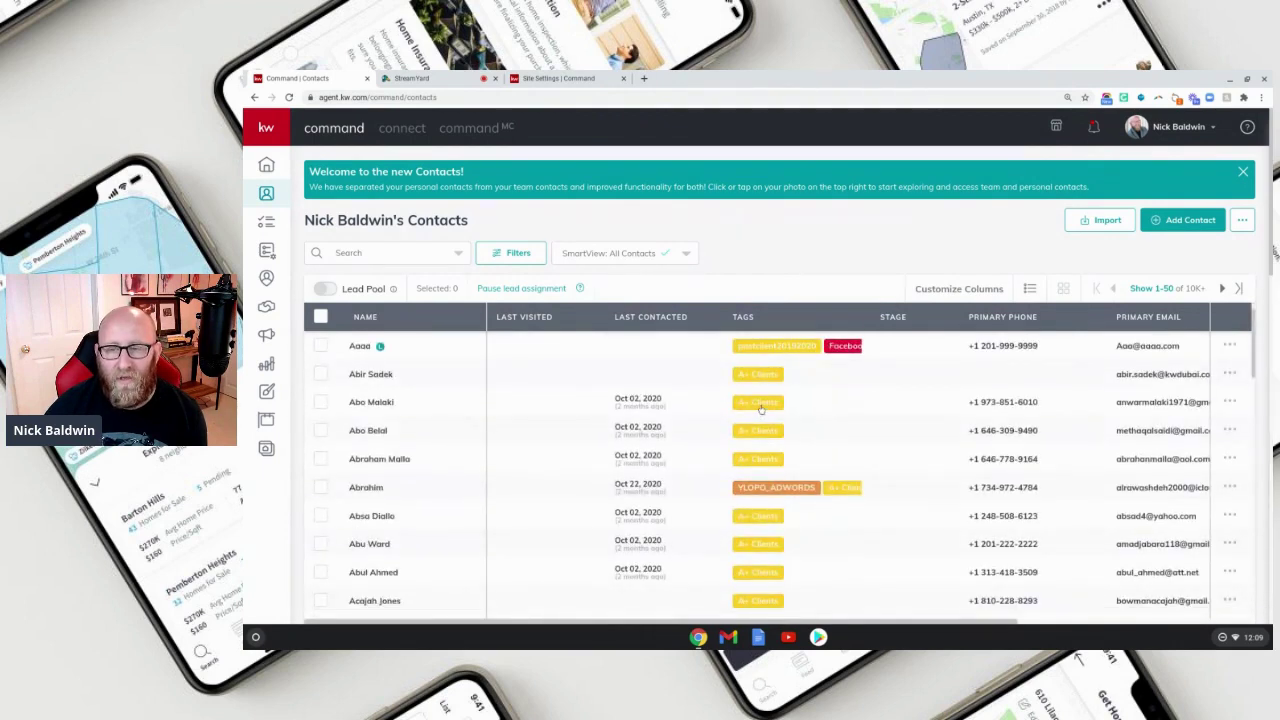
click(760, 408)
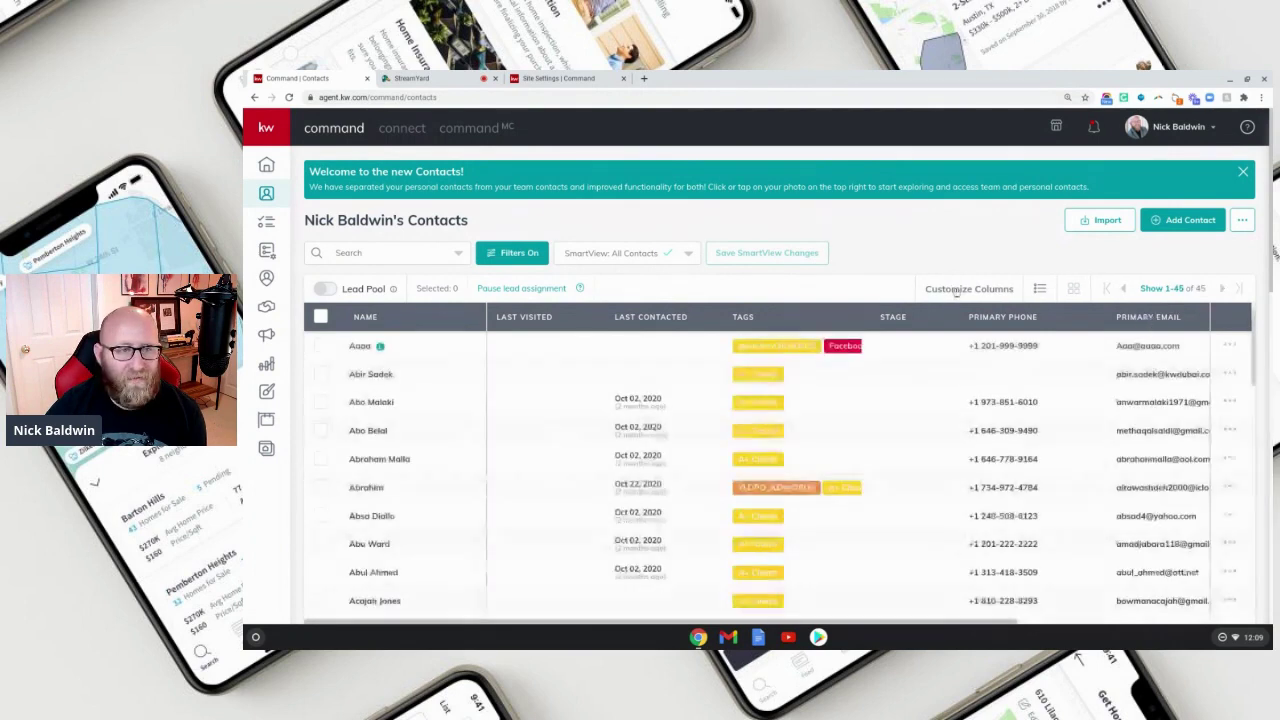
click(320, 316)
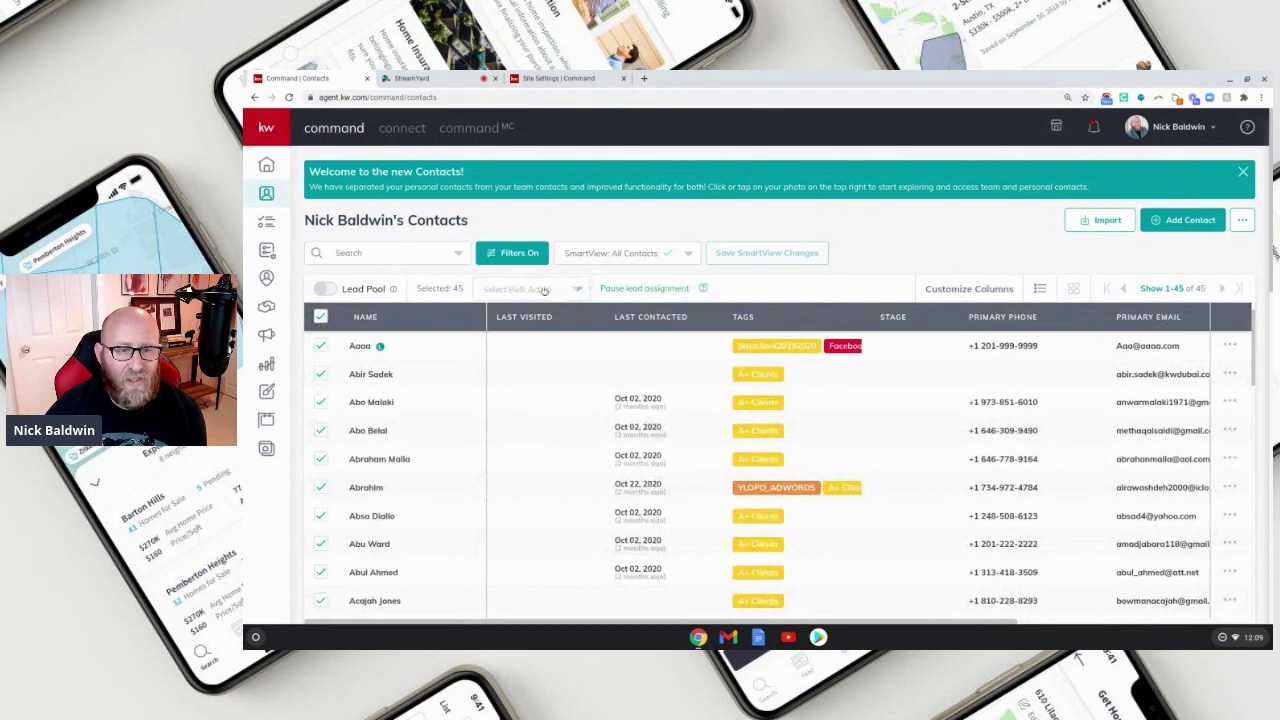
click(544, 289)
scroll(511, 371, down, 1)
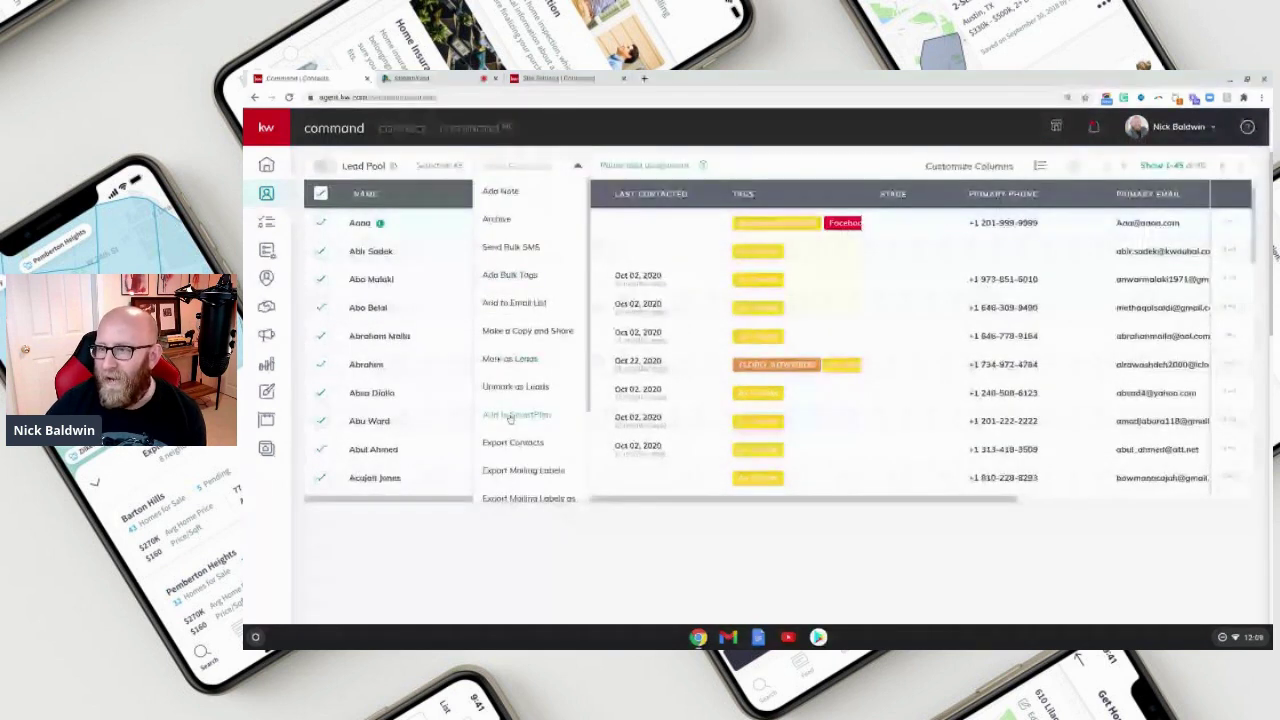
Choose Add to SmartPlan and select the sphere happy holidays plan.
click(515, 415)
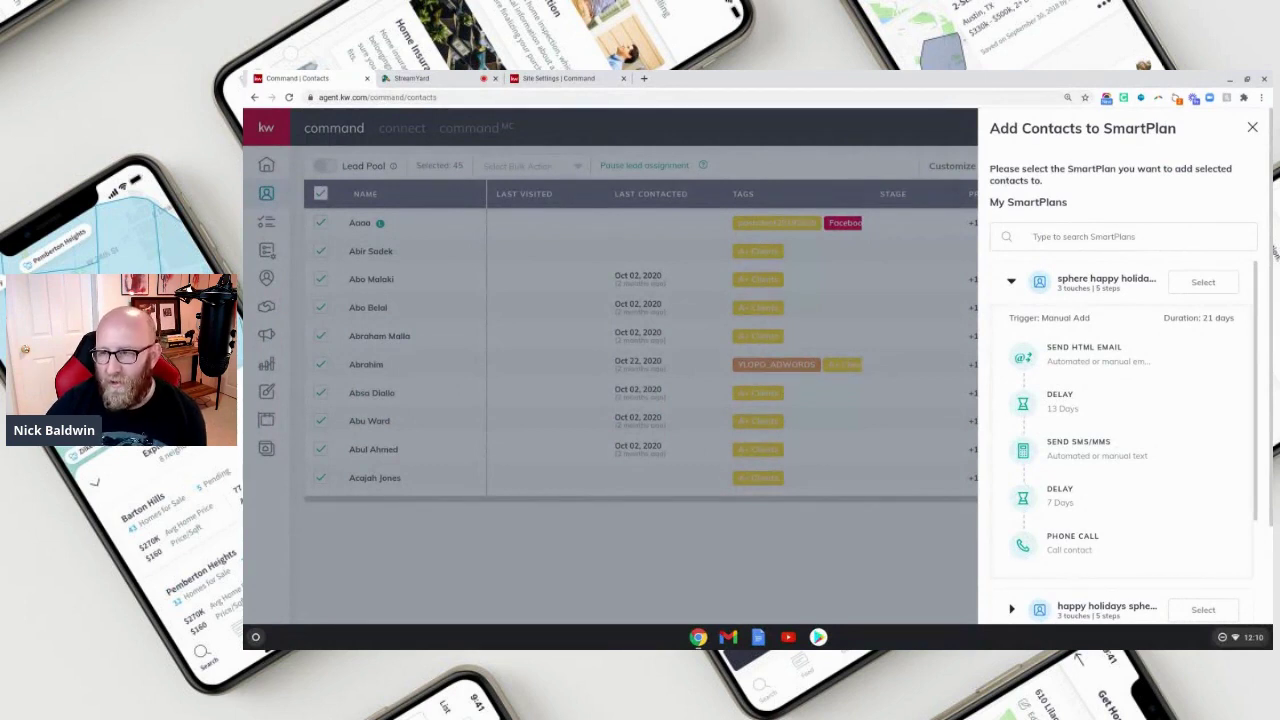
click(1203, 283)
Schedule all contacts to start the plan on 12/10/2020 and confirm.
click(613, 275)
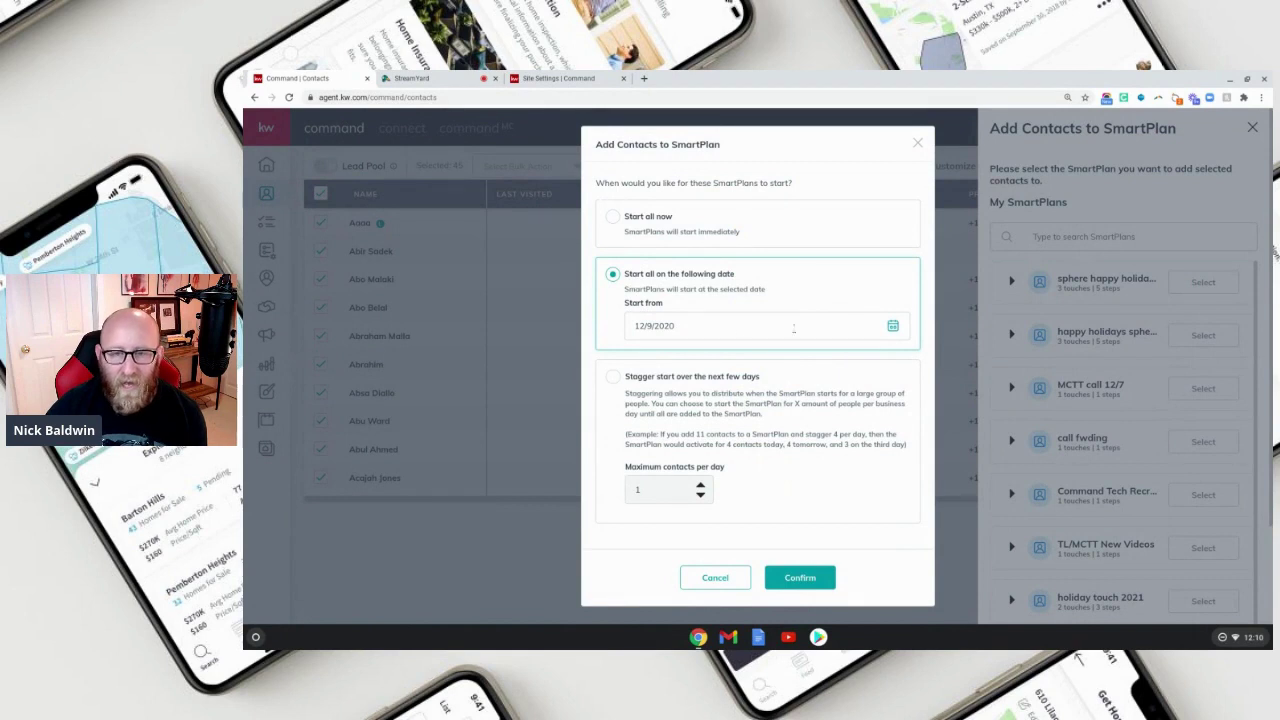
click(613, 218)
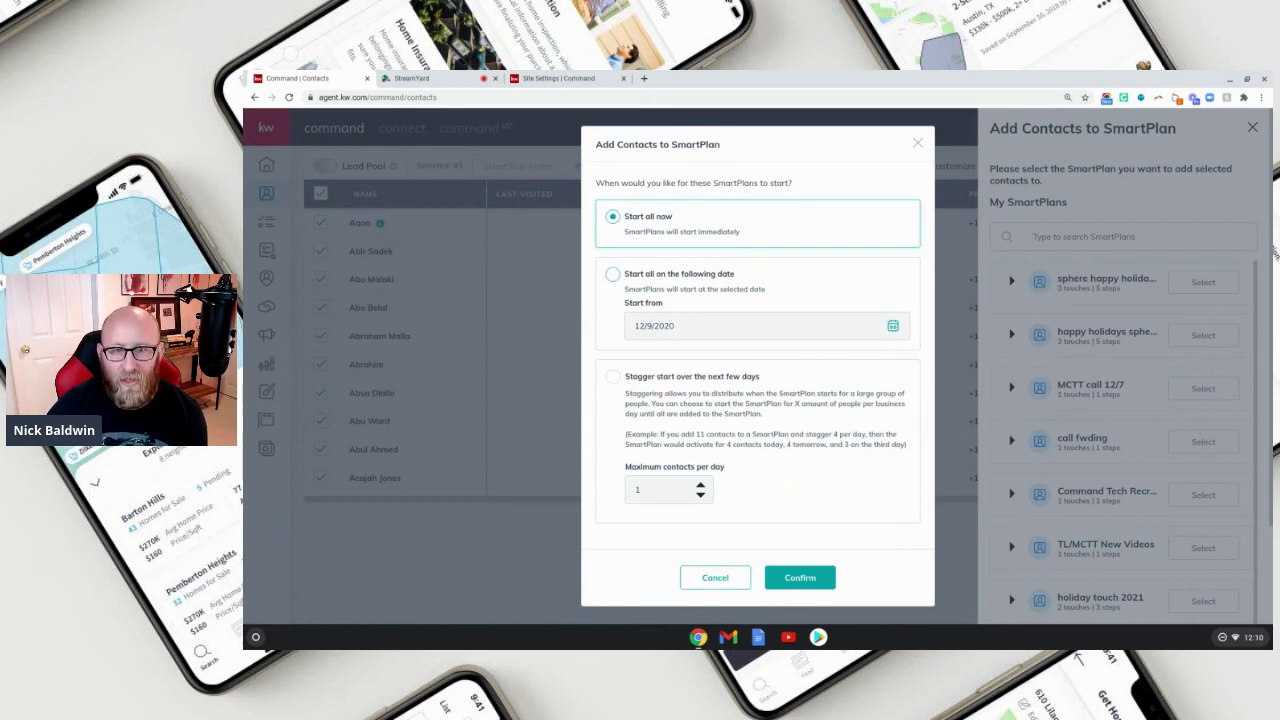
click(613, 274)
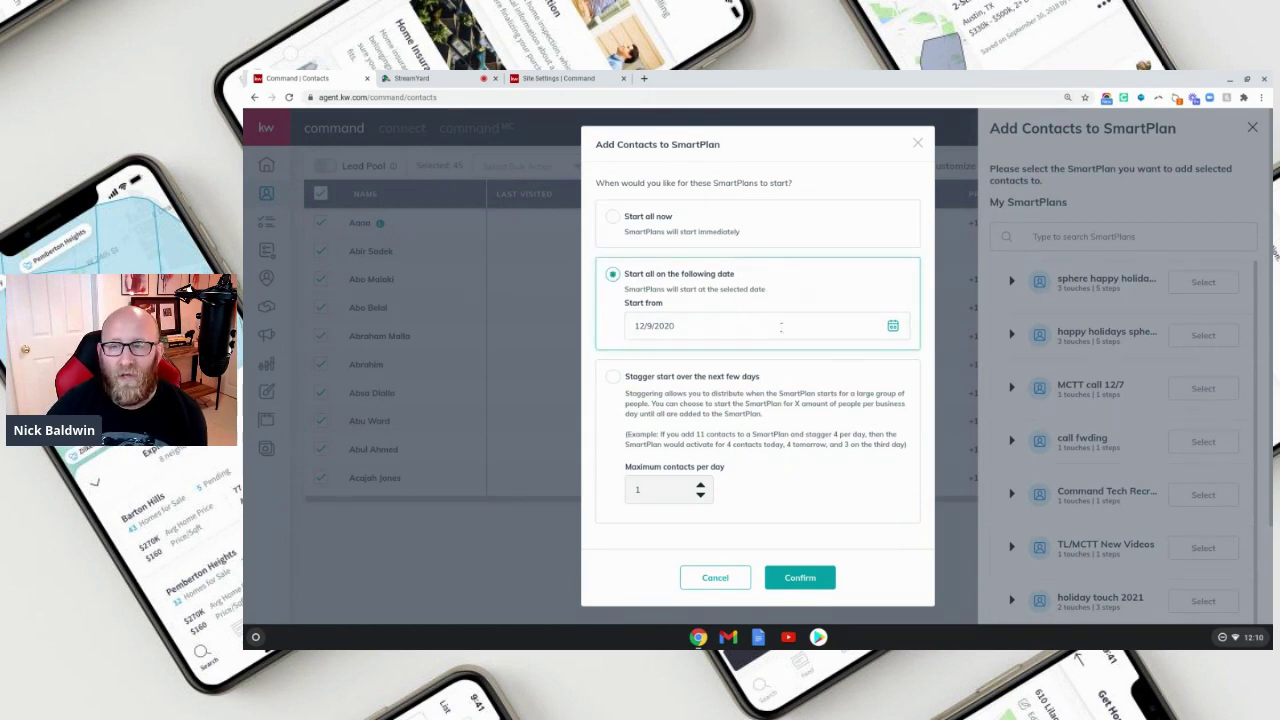
click(893, 327)
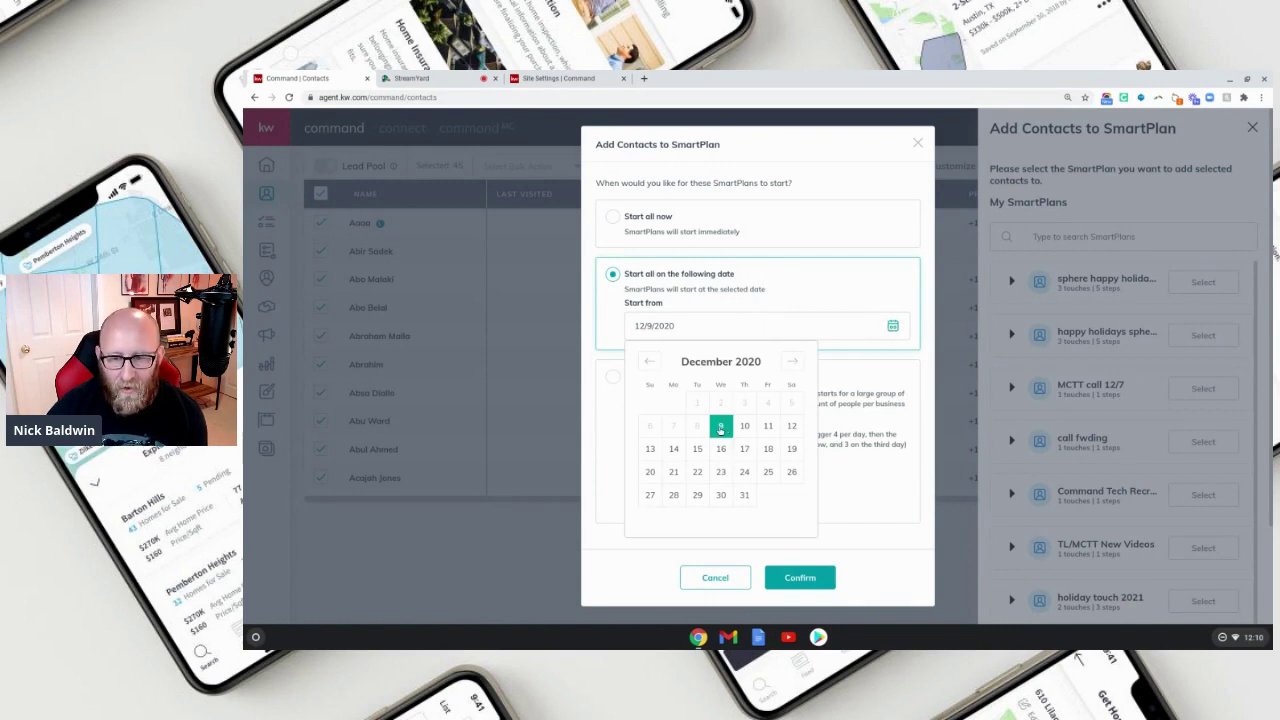
click(744, 427)
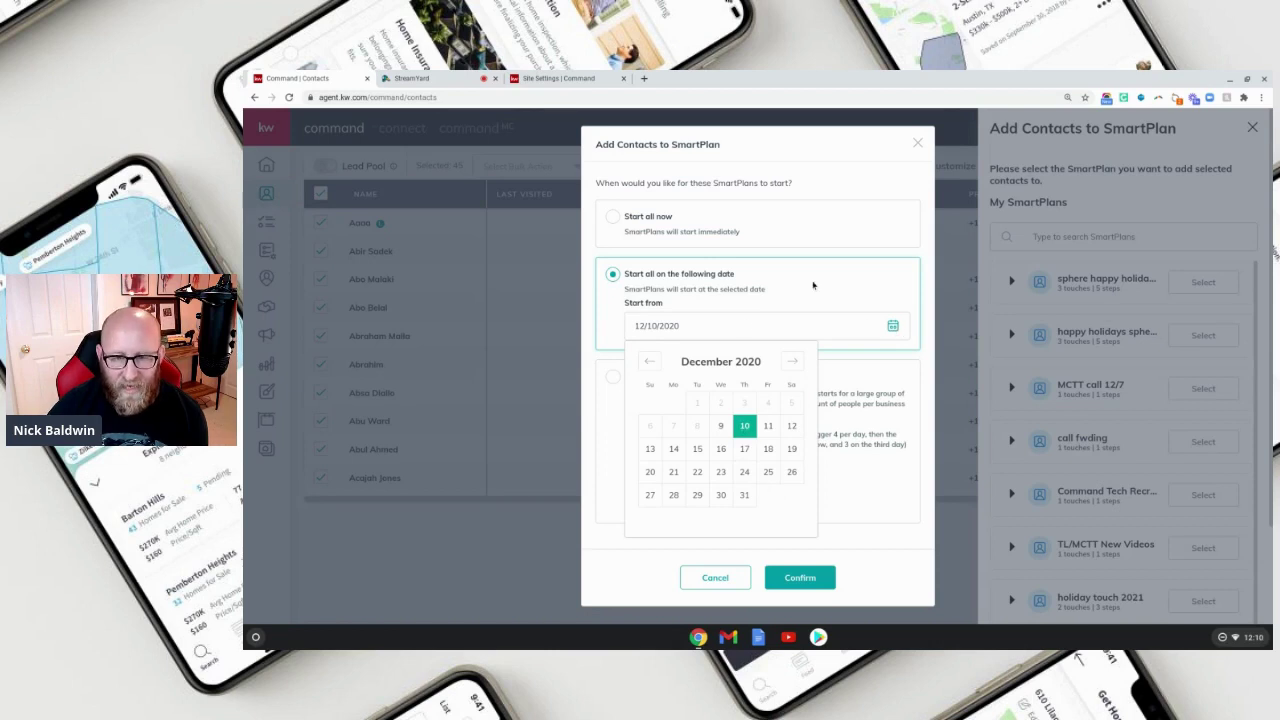
click(883, 283)
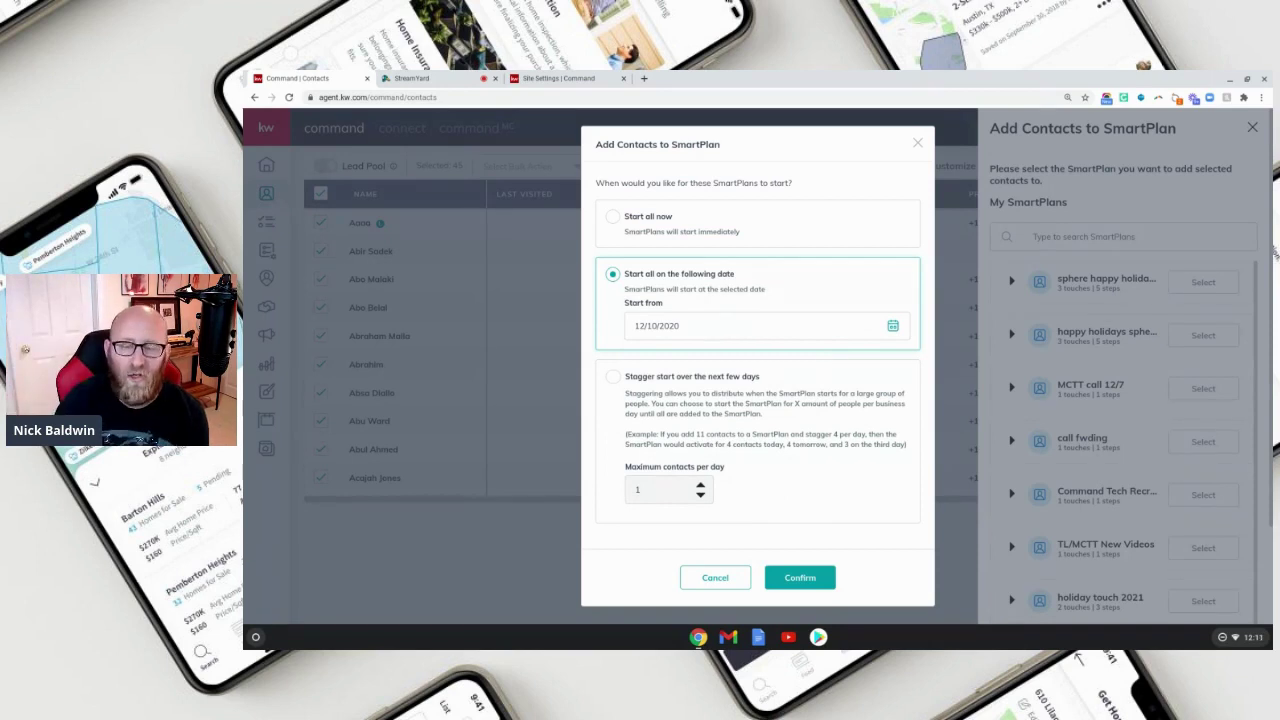
click(799, 576)
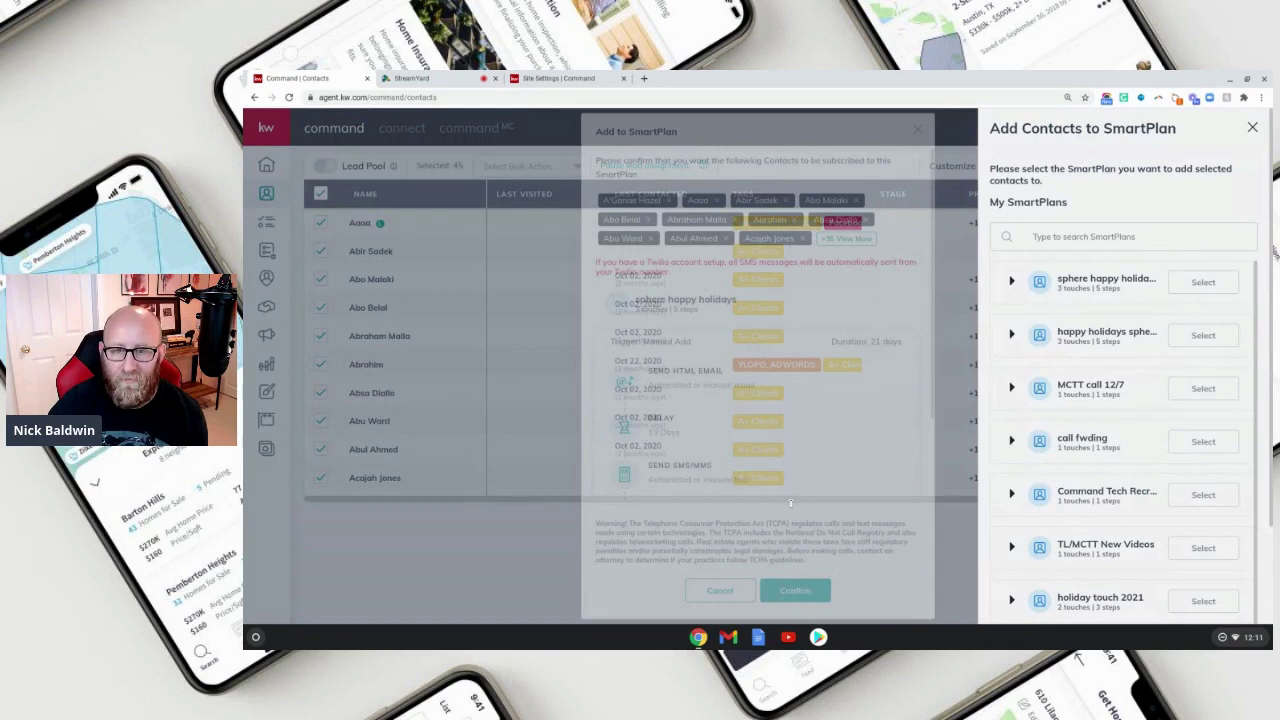